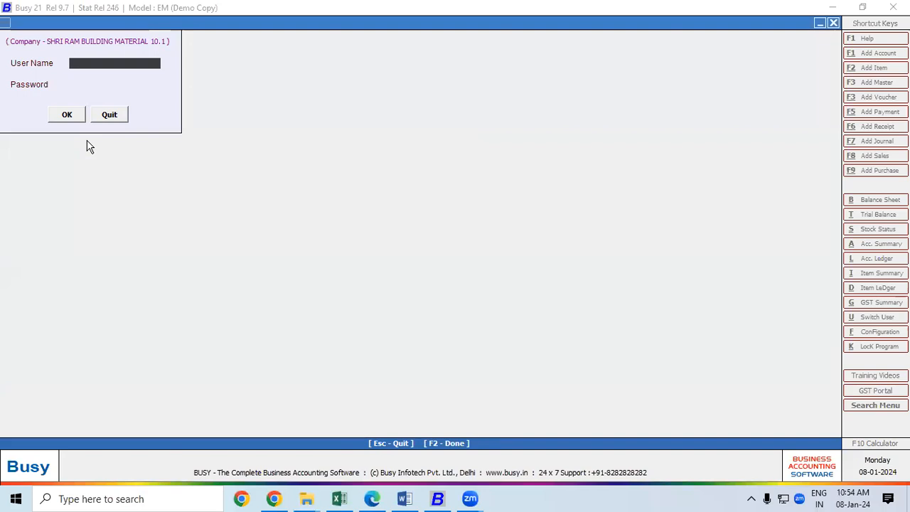
Step: Log in with the user name and password to open SHRI RAM BUILDING MATERIAL
type("ram")
key("Return")
type("**")
key("Return")
key("Return")
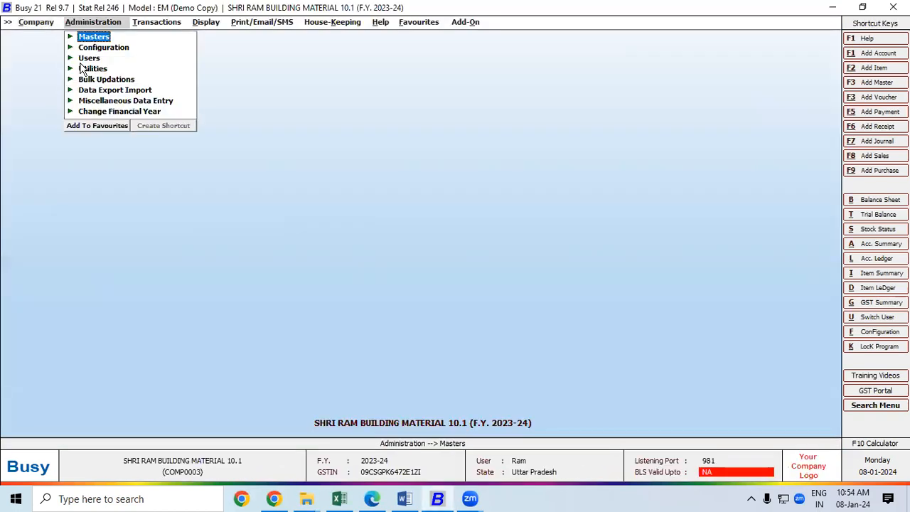
Step: Enable Parameterized Details in the Inventory section of Features / Options configuration
left_click(875, 331)
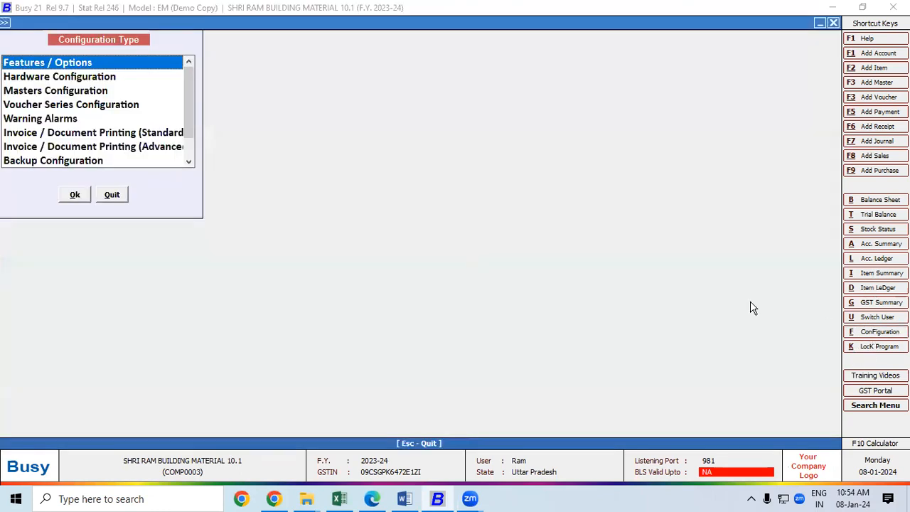
double_click(52, 61)
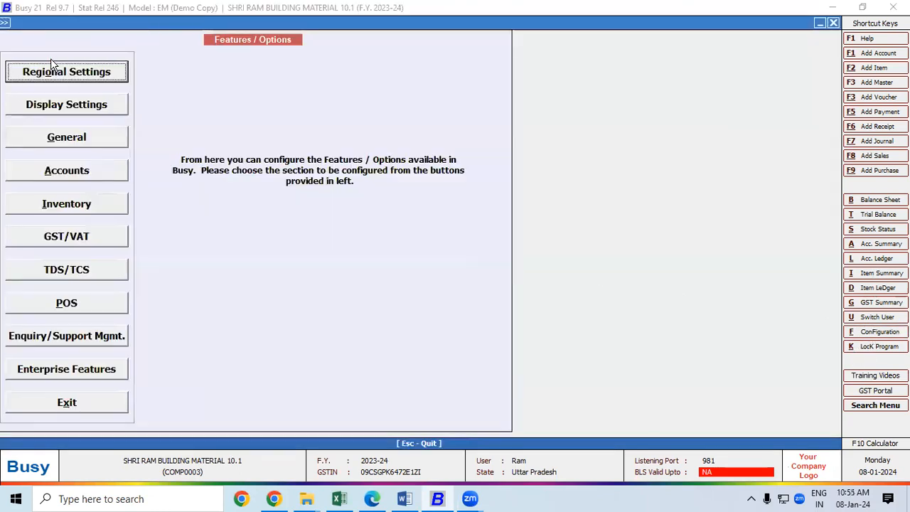
left_click(59, 209)
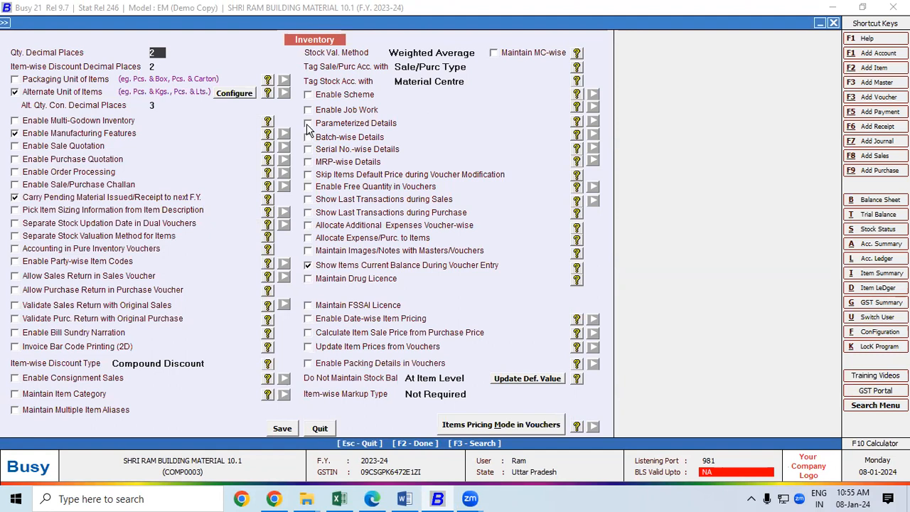
left_click(307, 124)
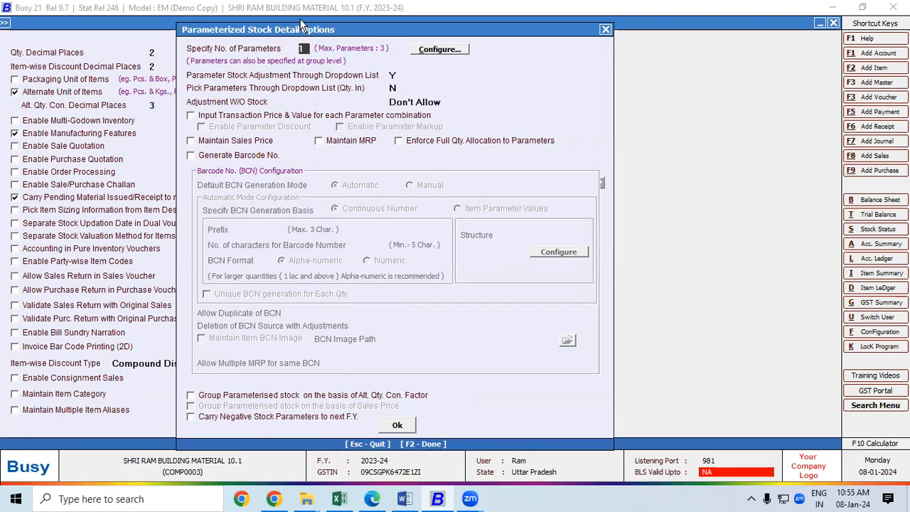
left_click_drag(301, 25, 251, 15)
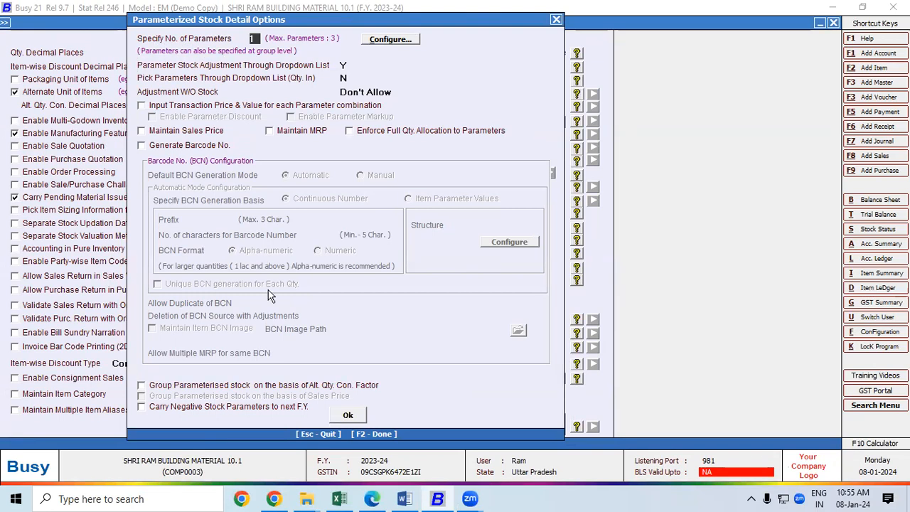
left_click(372, 499)
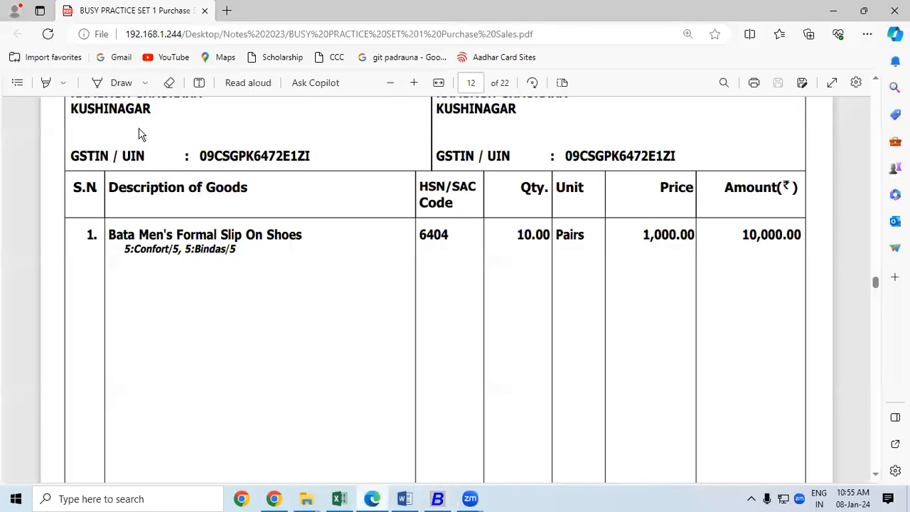
Step: Ink-underline 5:Confort/5 under the Bata shoes item on the invoice PDF
left_click(100, 83)
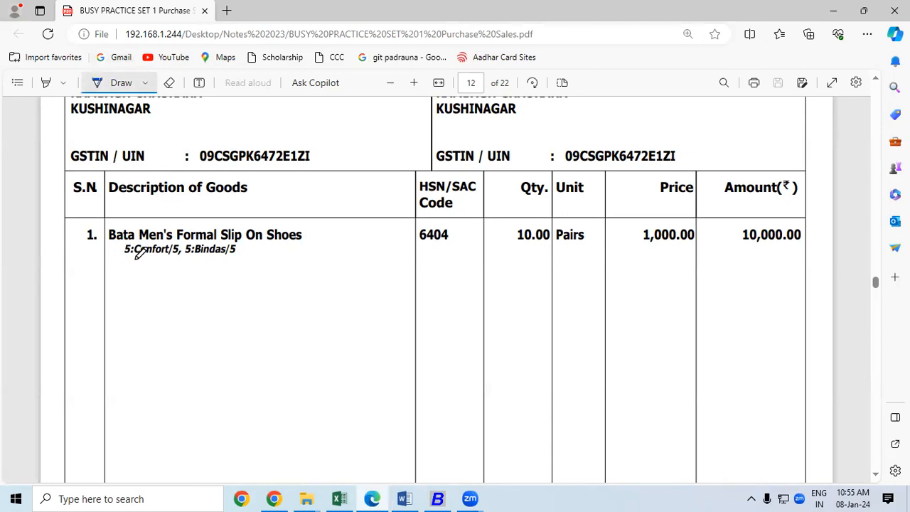
mouse_move(172, 258)
left_mouse_down()
mouse_move(180, 253)
mouse_move(149, 259)
mouse_move(220, 259)
left_mouse_up()
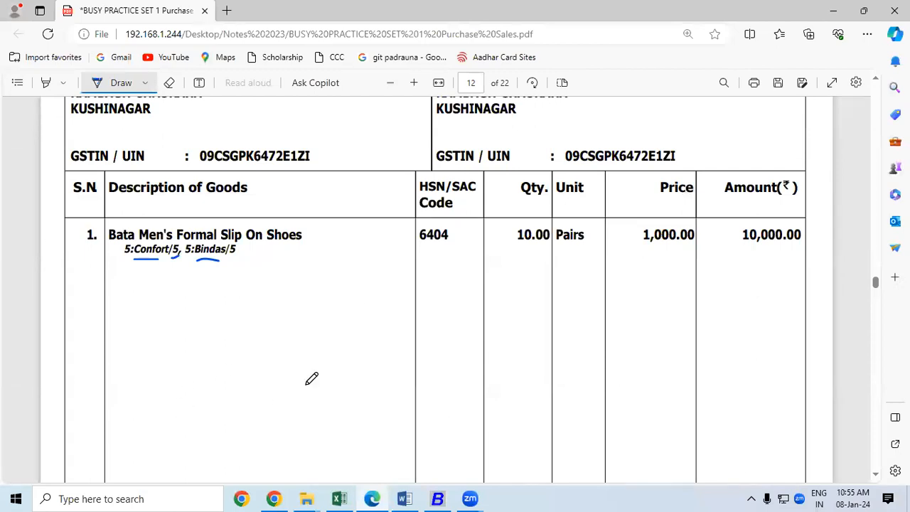
left_click(438, 499)
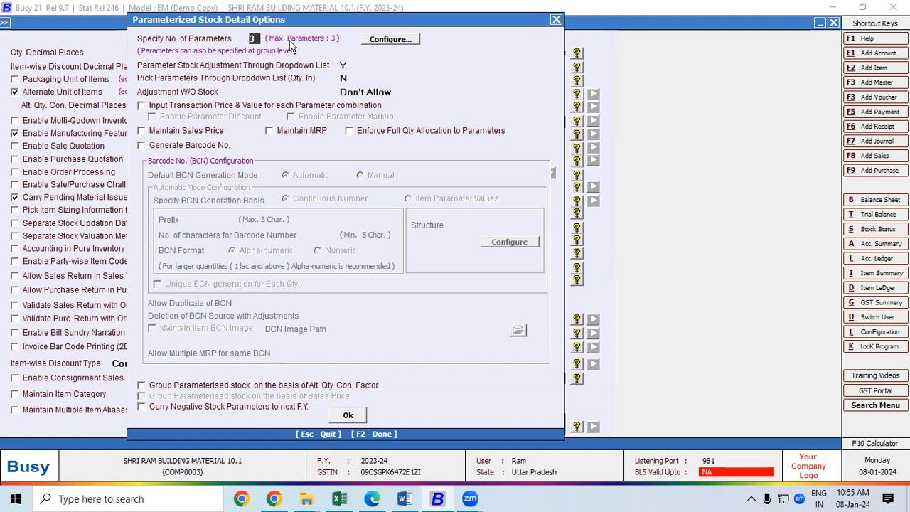
Step: Name the three stock parameters Size, Colour and Model, correcting the 'Sizw' typo
left_click(382, 42)
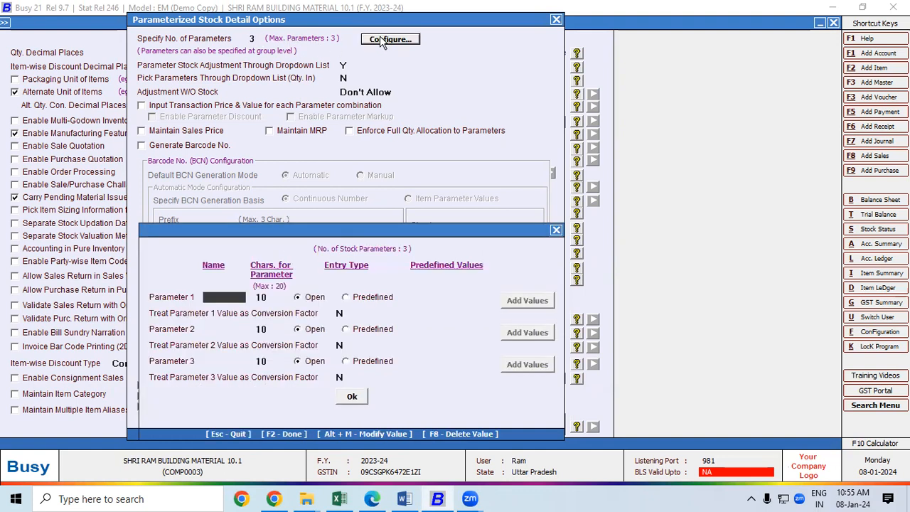
left_click_drag(333, 222, 306, 24)
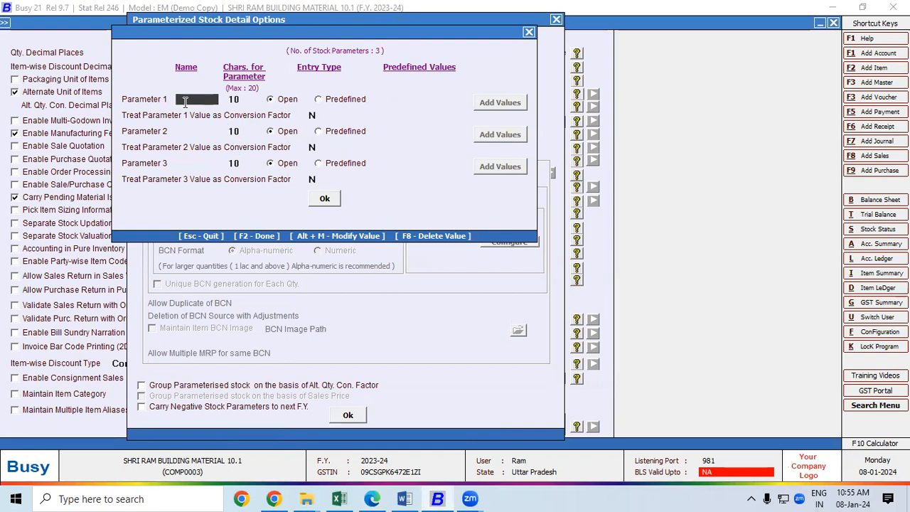
type("Sizw")
left_click(185, 130)
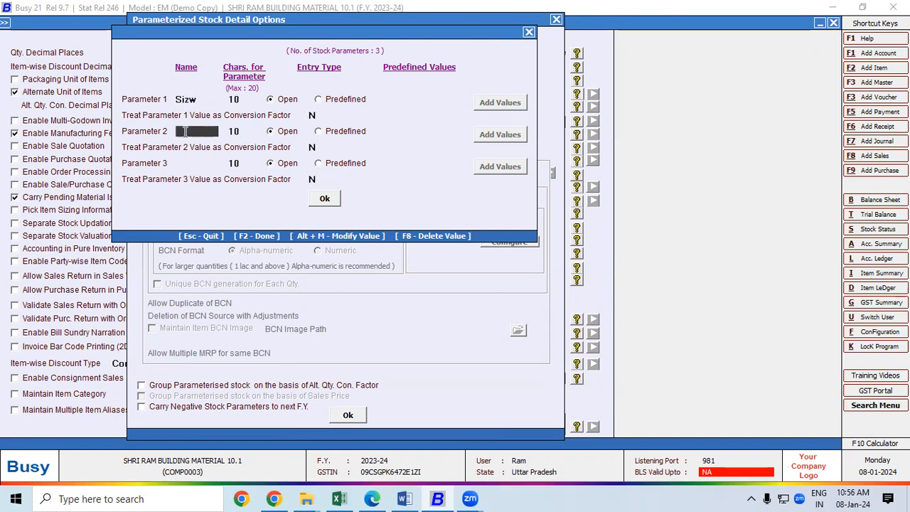
type("colour")
left_click(192, 163)
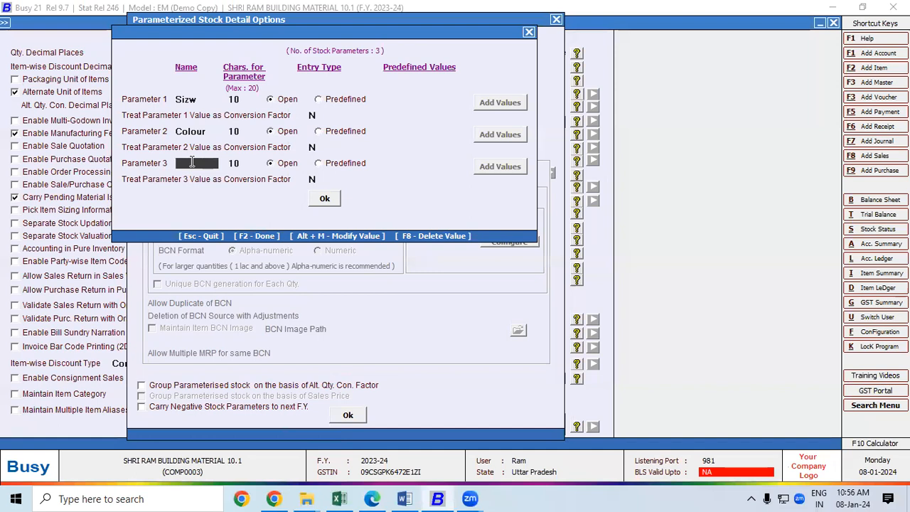
type("Model")
left_click(209, 100)
type("Size")
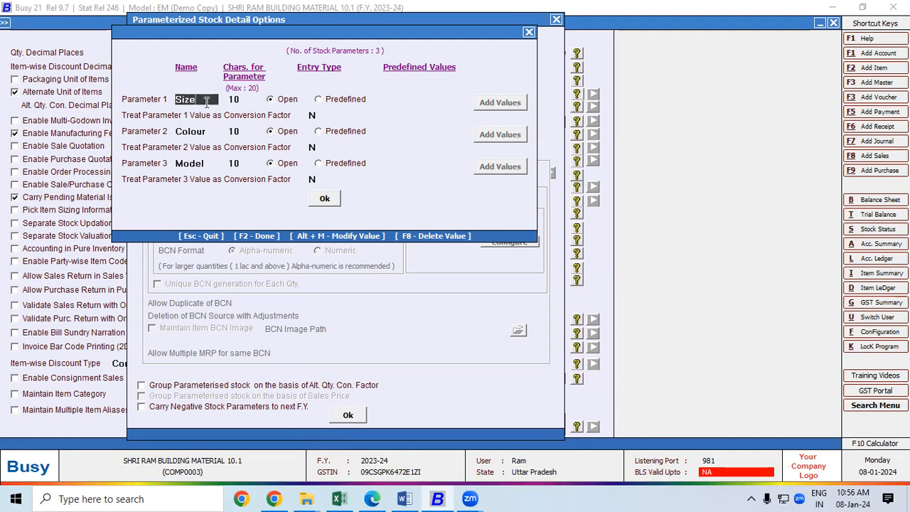
left_click(212, 130)
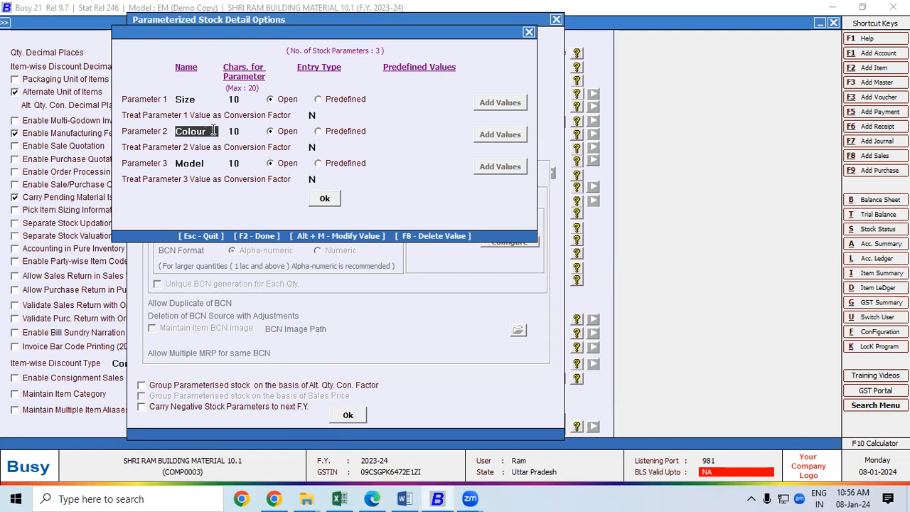
left_click(325, 199)
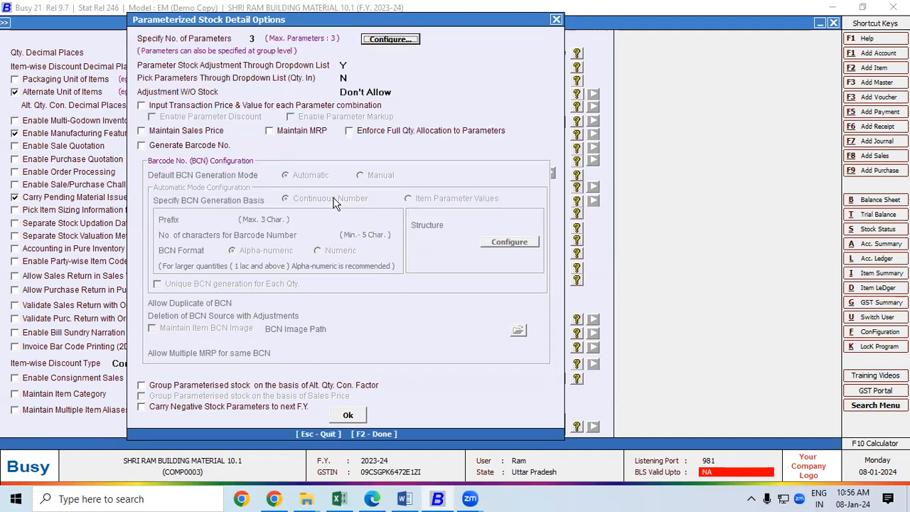
Step: Save the inventory settings and reopen the Parameterized Stock Detail Options
left_click(348, 416)
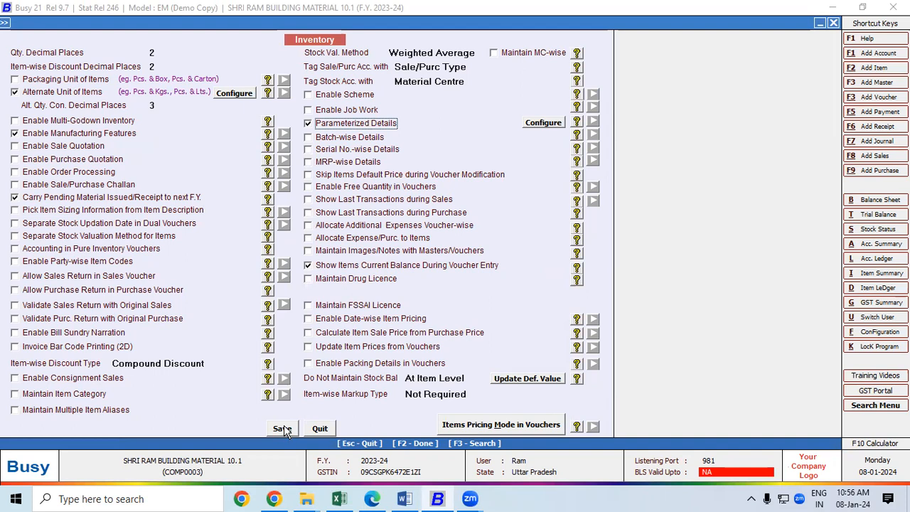
left_click(282, 429)
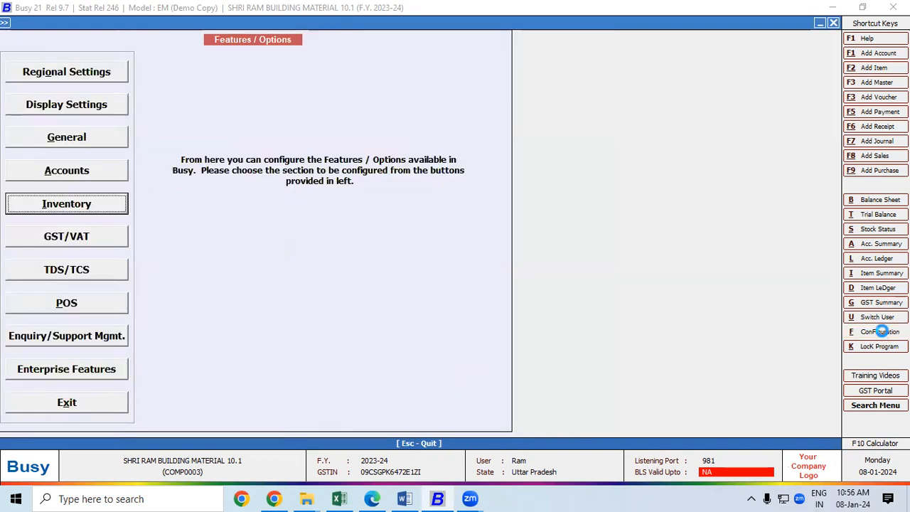
left_click(882, 332)
double_click(132, 64)
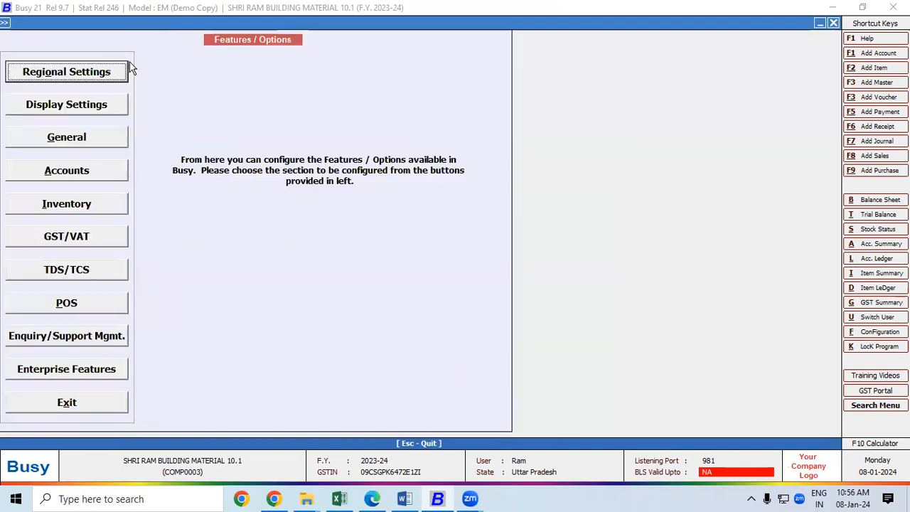
left_click(91, 207)
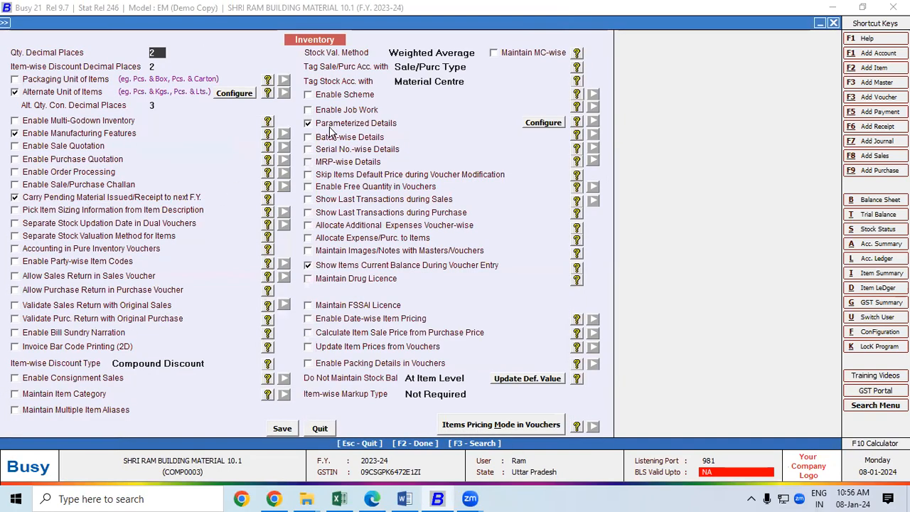
left_click(533, 125)
left_click_drag(404, 36, 390, 57)
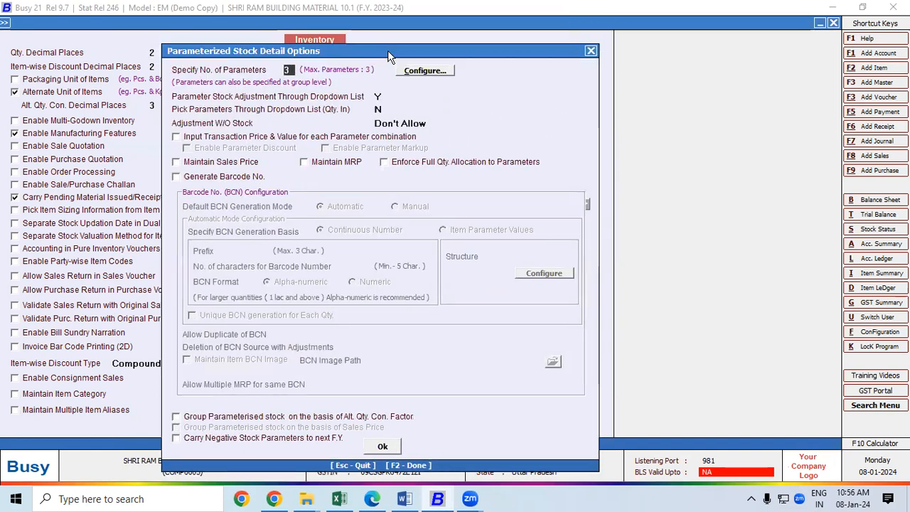
Step: Verify the Size, Colour and Model parameter names and save the inventory settings again
left_click(290, 70)
left_click(431, 73)
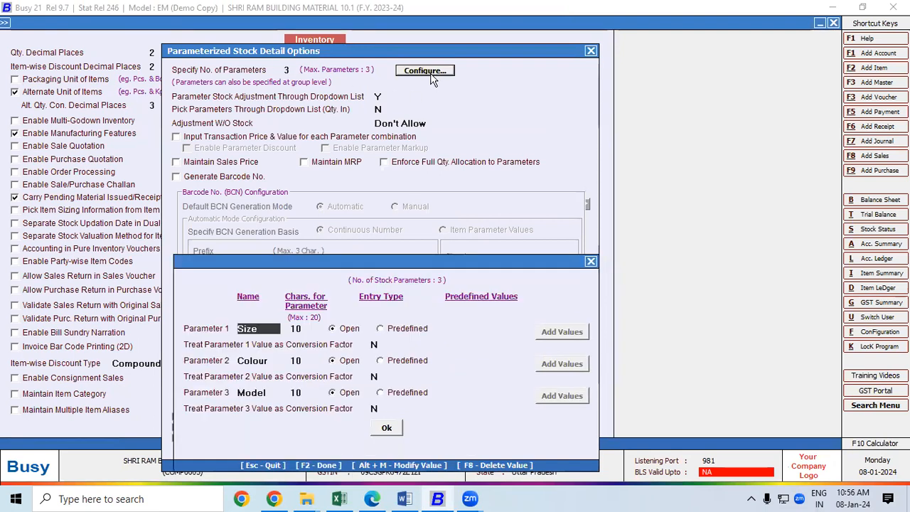
left_click_drag(348, 259, 331, 39)
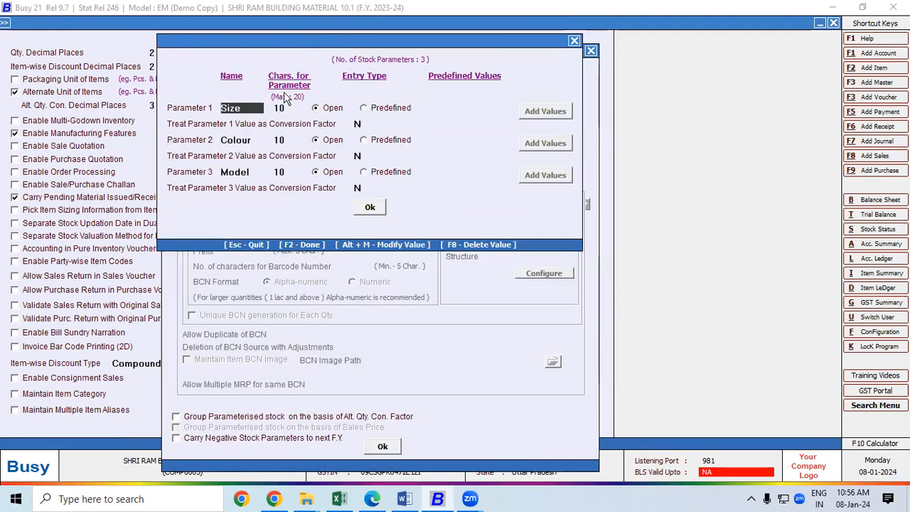
left_click(251, 144)
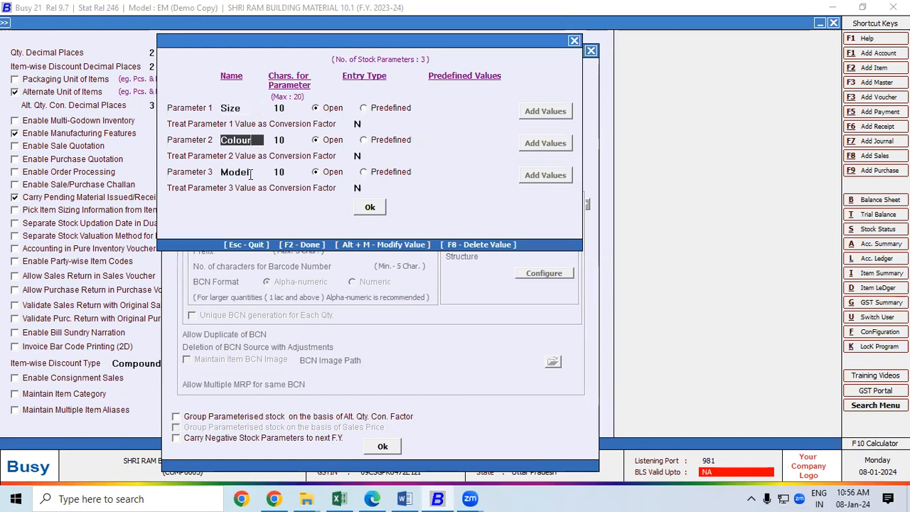
left_click(249, 172)
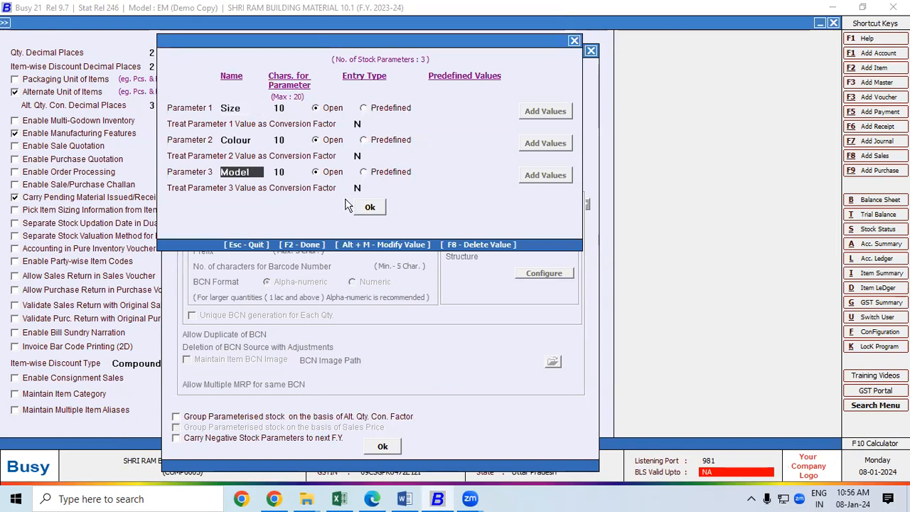
left_click(370, 207)
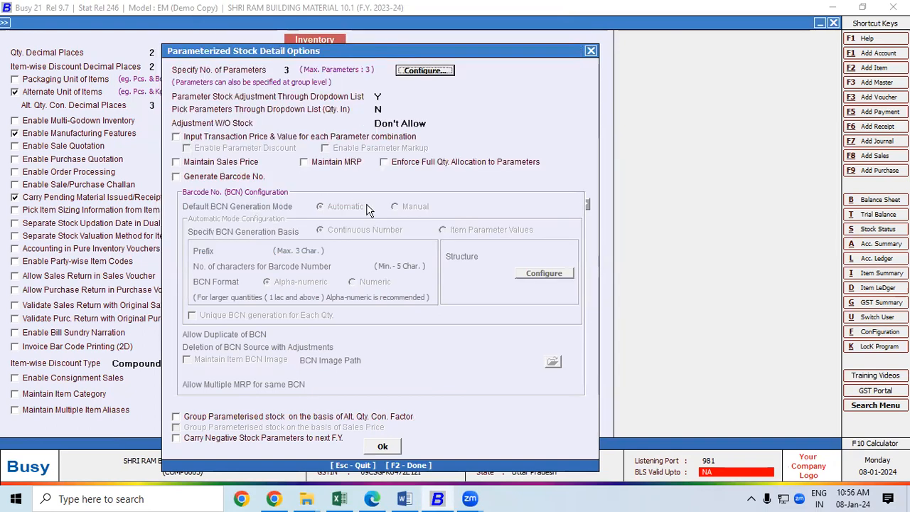
left_click(377, 446)
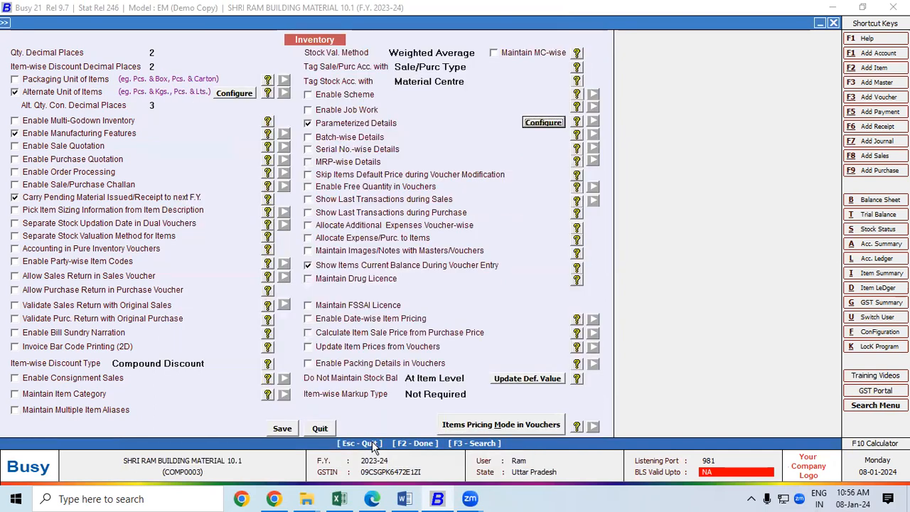
left_click(289, 431)
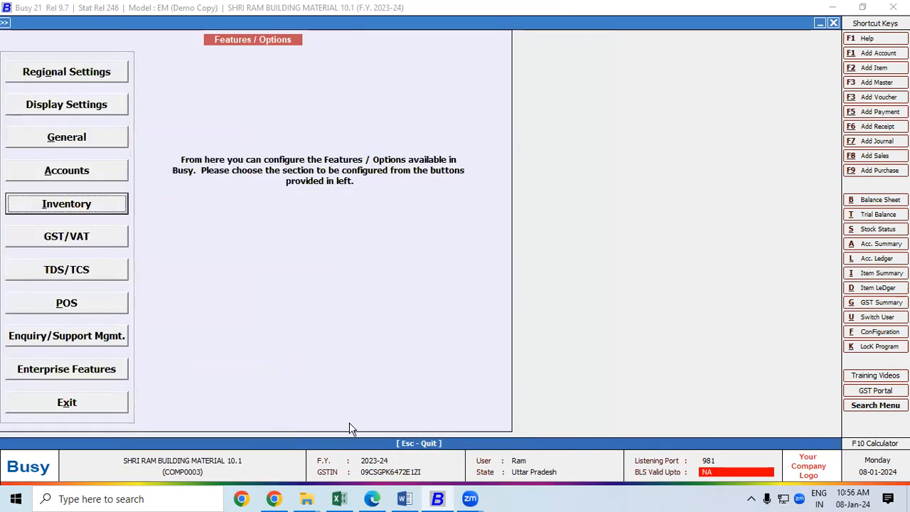
Step: Start a new purchase voucher and set its purchase type to Central-18%
left_click(882, 170)
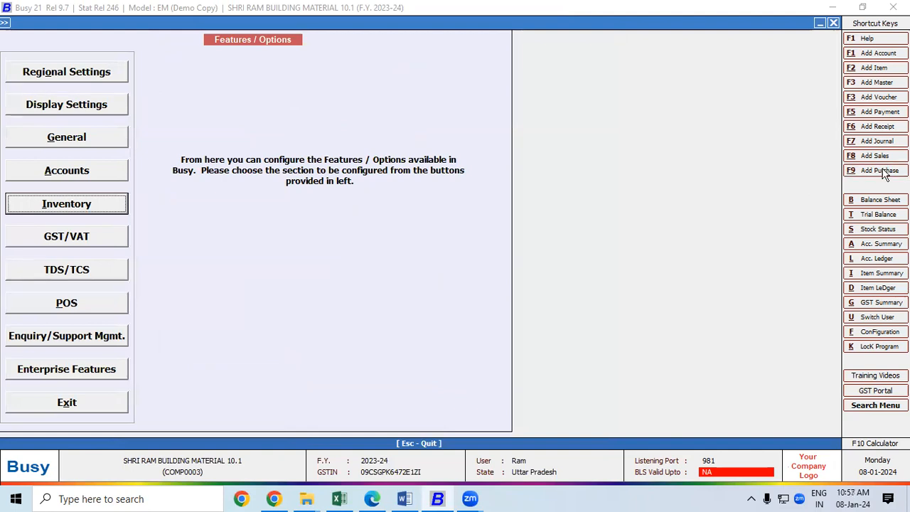
left_click(405, 499)
left_click(373, 499)
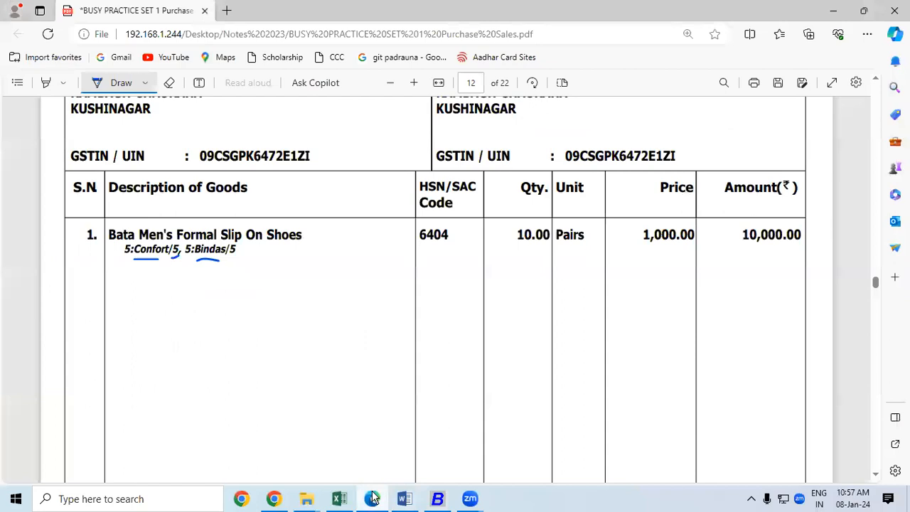
scroll(877, 86, "up", 3)
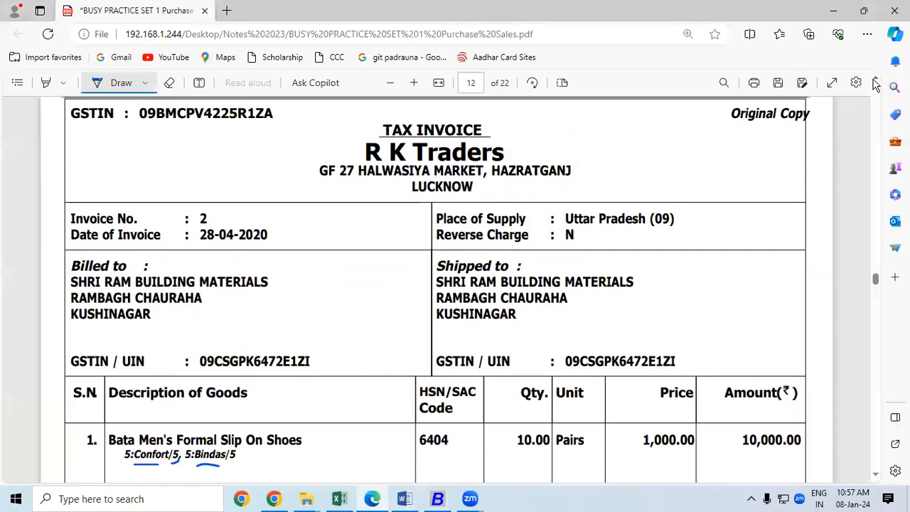
left_click(436, 499)
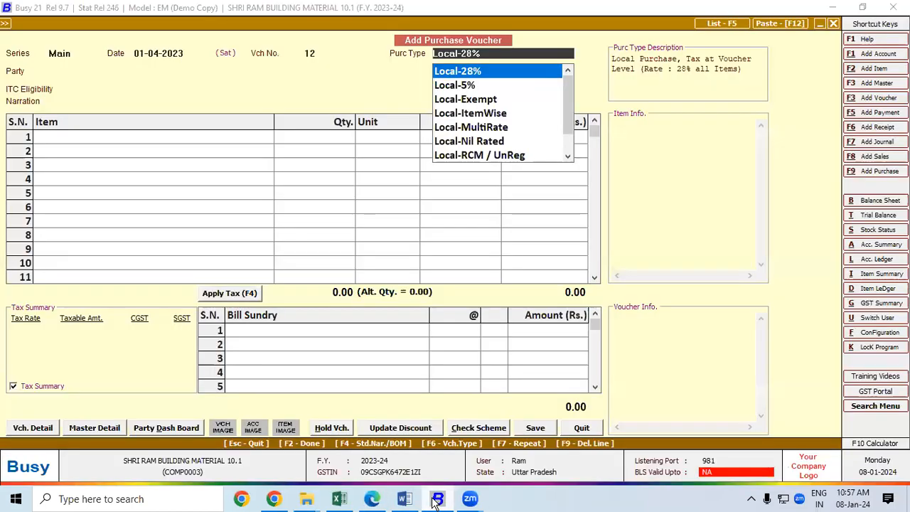
key("shift+Tab")
type("18")
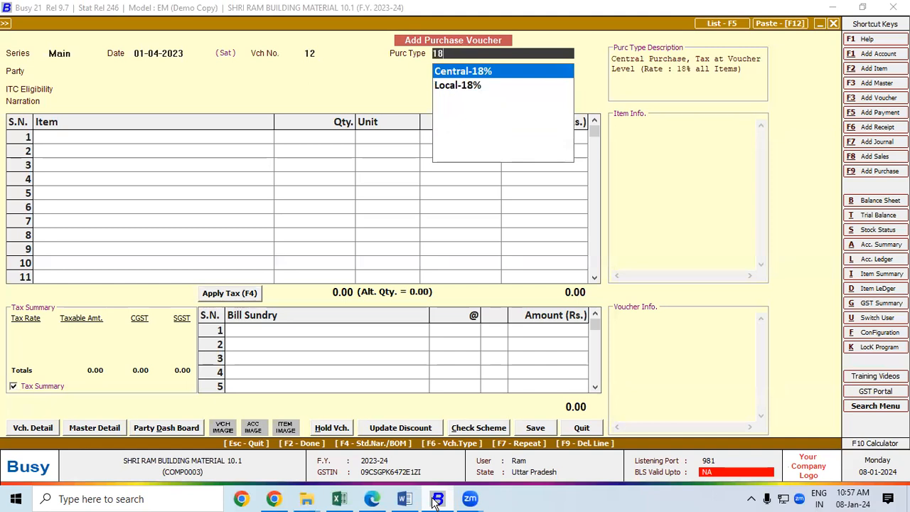
key("Return")
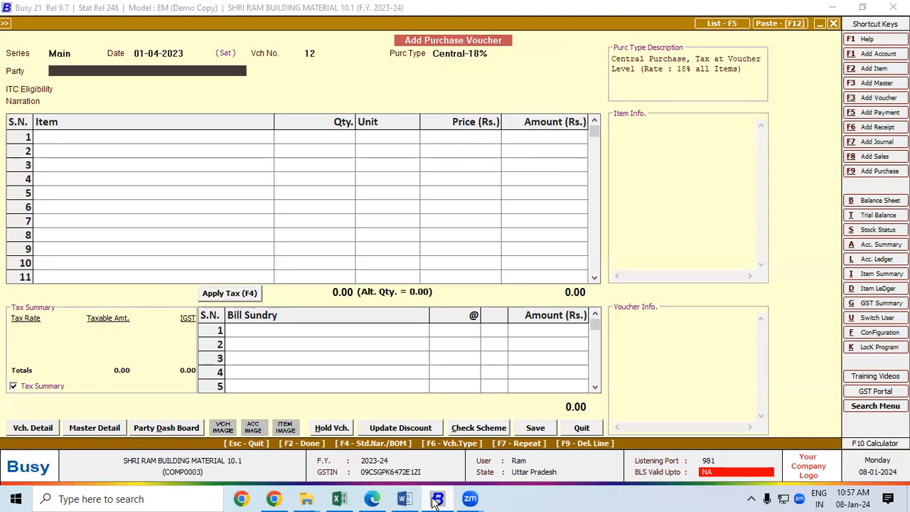
Step: Underline R K Traders on the invoice, then open a new account master with F3
left_click(371, 498)
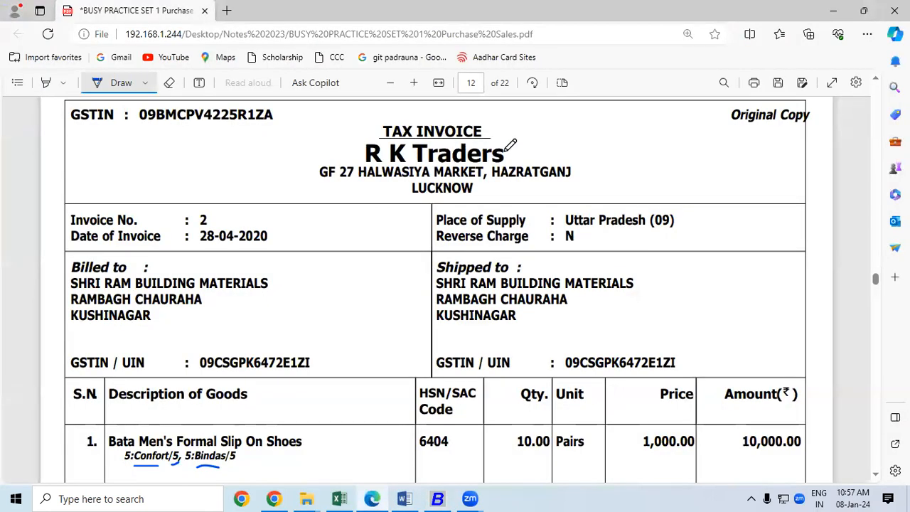
mouse_move(507, 142)
left_mouse_down()
mouse_move(404, 135)
mouse_move(359, 139)
mouse_move(355, 151)
left_mouse_up()
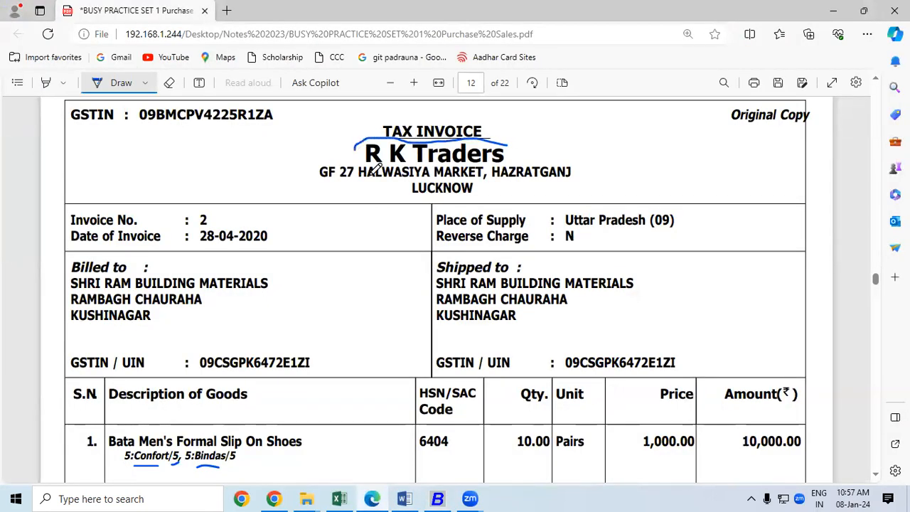
left_click(438, 500)
key("F3")
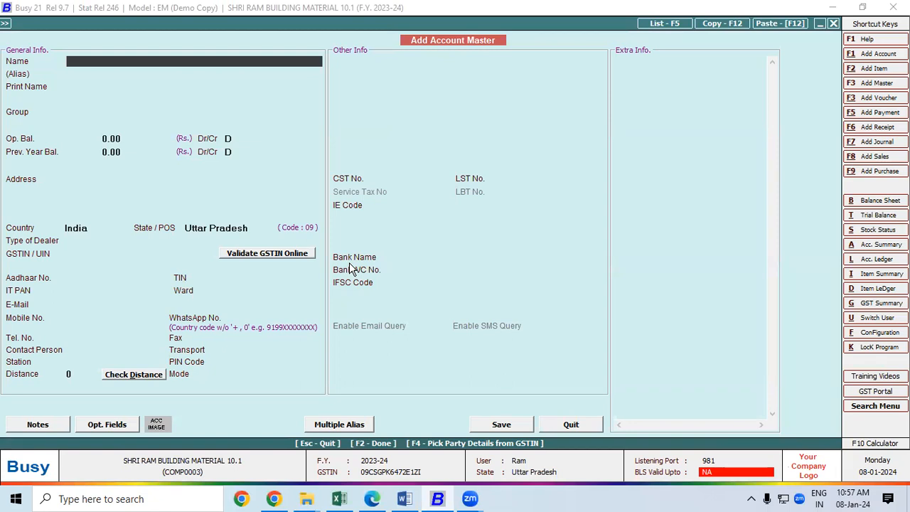
Step: Name the new account RK Traders and place it in the Sundry Creditors group
type("K Trade")
key("Return")
key("Return")
key("Return")
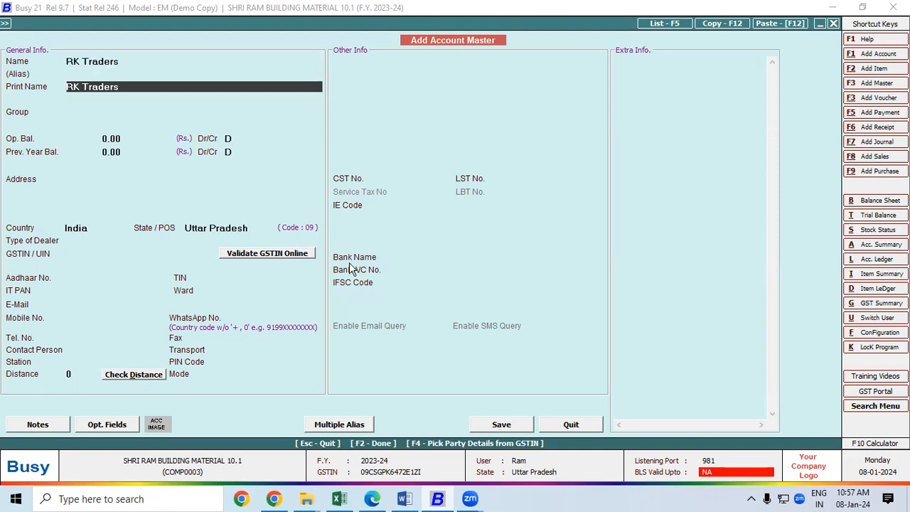
type("su")
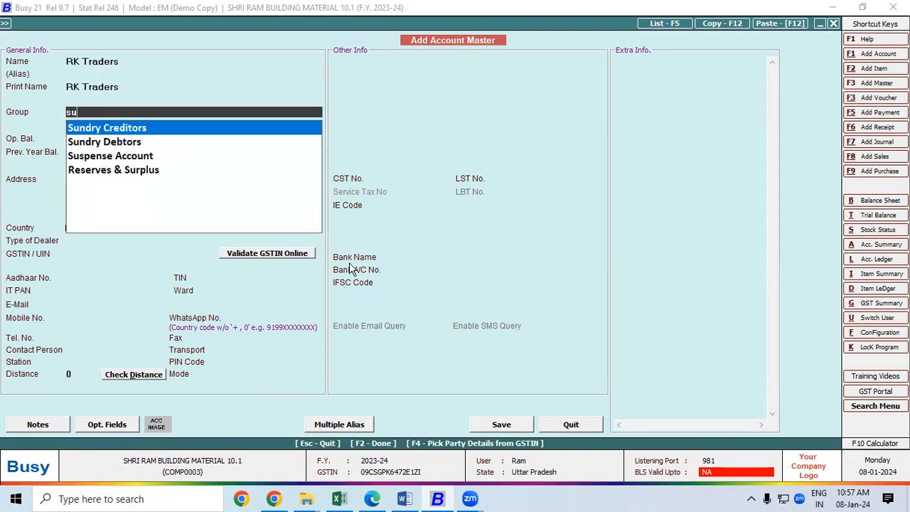
key("Return")
key("Return")
key("Return")
key("Return")
key("Return")
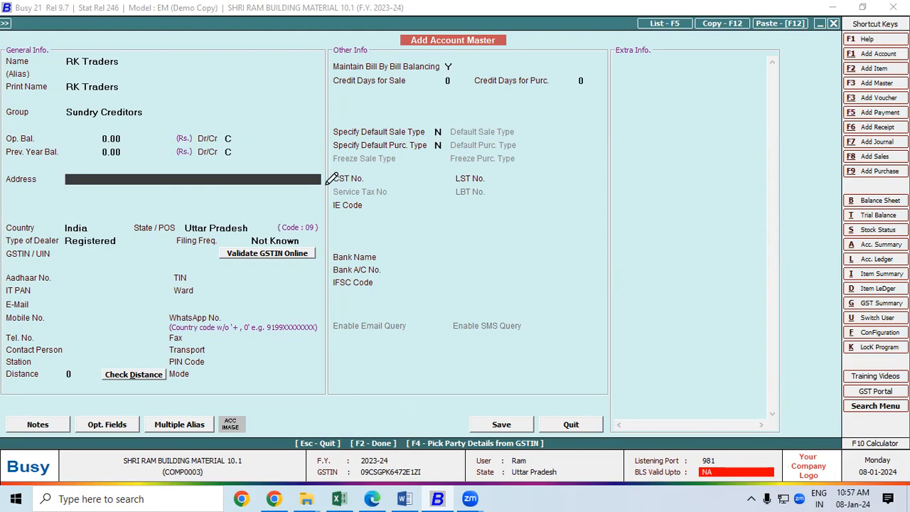
key("alt+Tab")
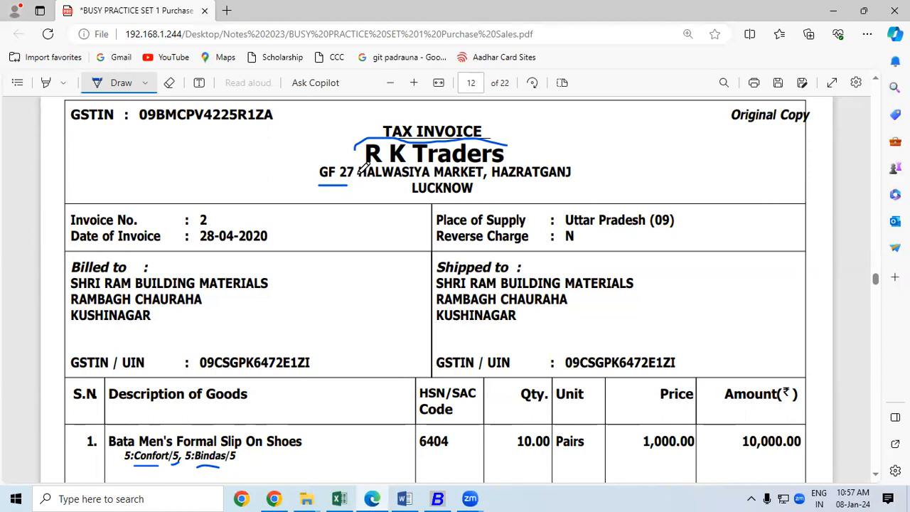
Step: Circle the start of the supplier's address on the invoice in ink
mouse_move(353, 166)
left_mouse_down()
mouse_move(345, 155)
mouse_move(312, 168)
mouse_move(324, 185)
mouse_move(357, 178)
left_mouse_up()
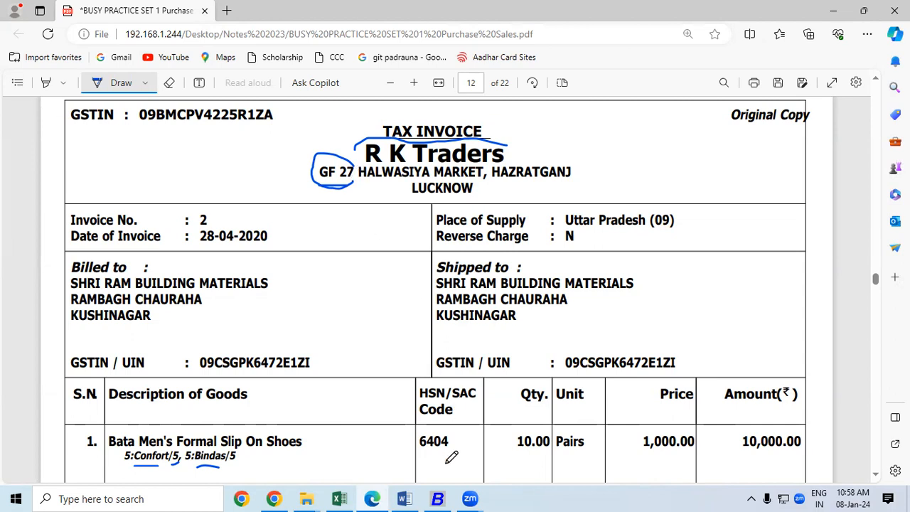
left_click(439, 500)
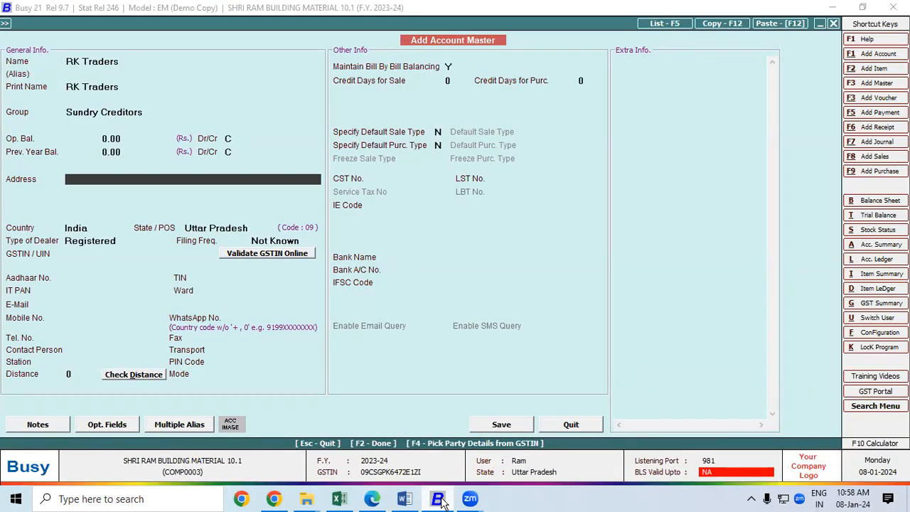
Step: Enter RK Traders' three-line address from the invoice and accept Registered dealer type
type("GF 27 HALWASIY")
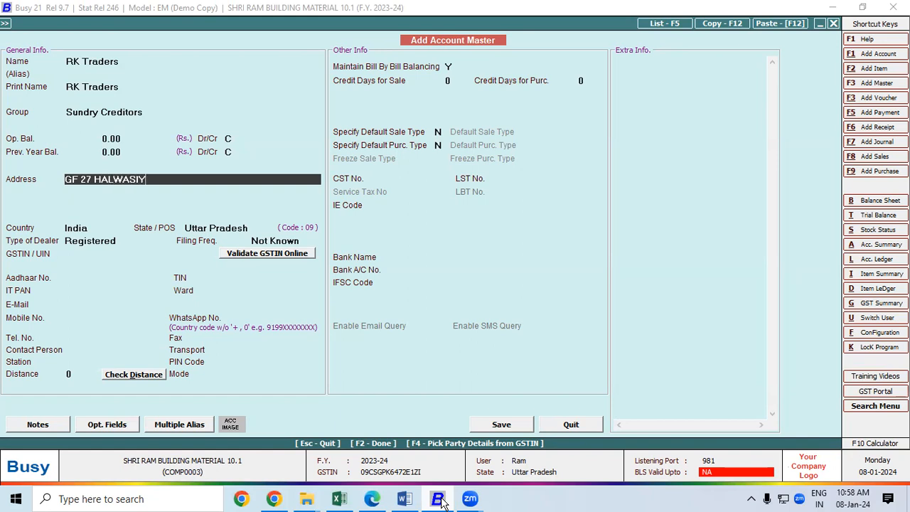
type("A MARKET")
key("Return")
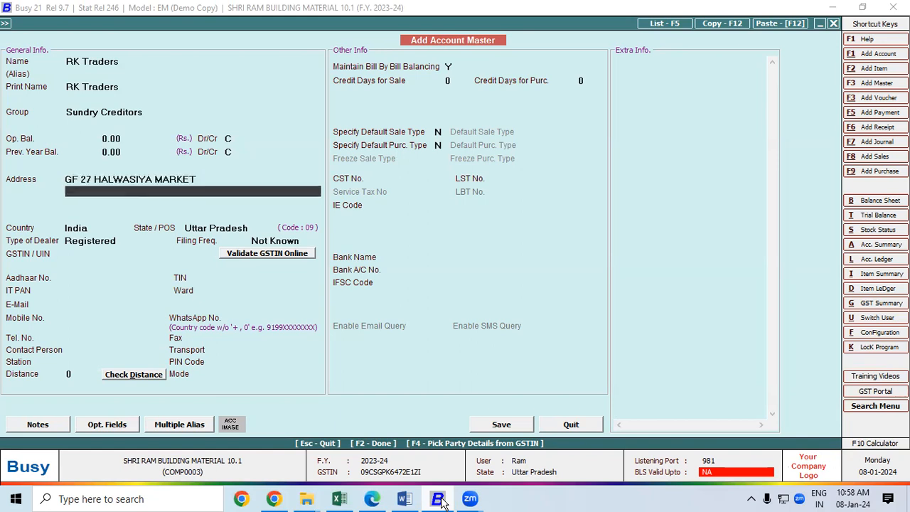
type("HAZRATGANJ")
key("Return")
type("LUCK")
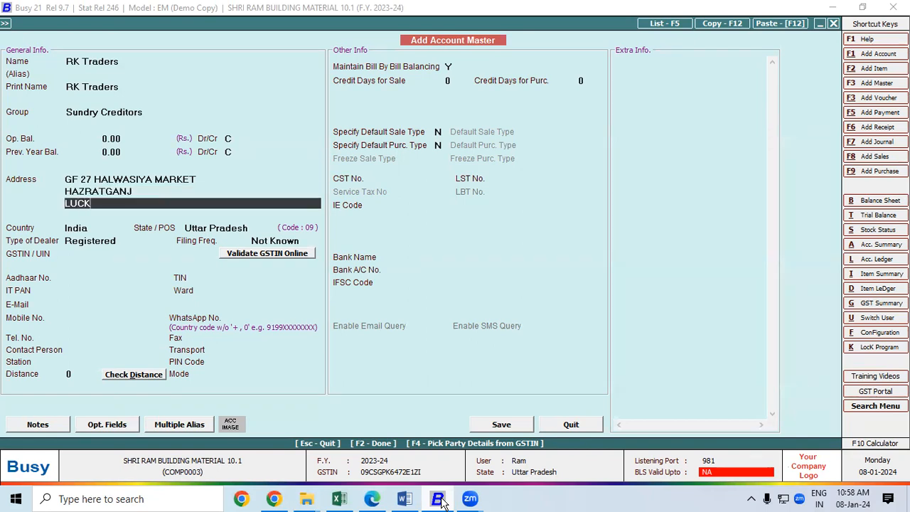
type("NOW")
key("Return")
key("Return")
key("Return")
key("Return")
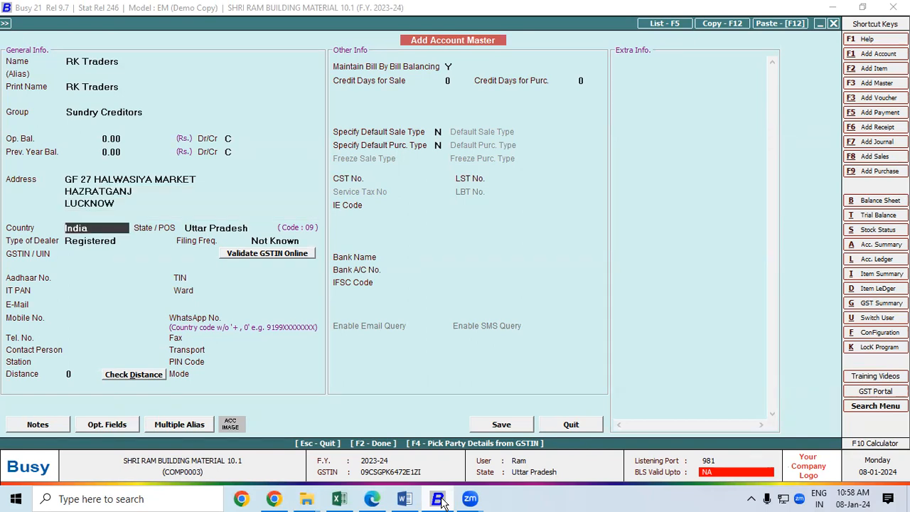
key("Return")
key("Return")
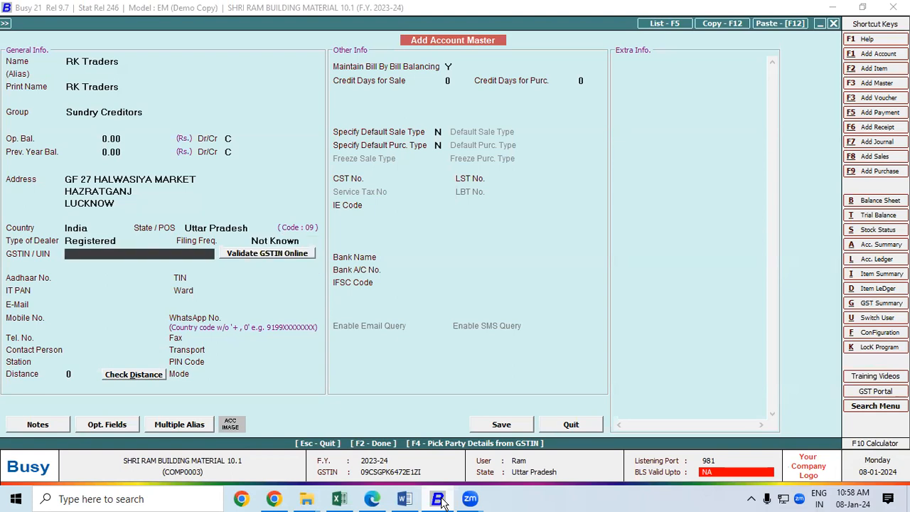
left_click(372, 499)
mouse_move(436, 500)
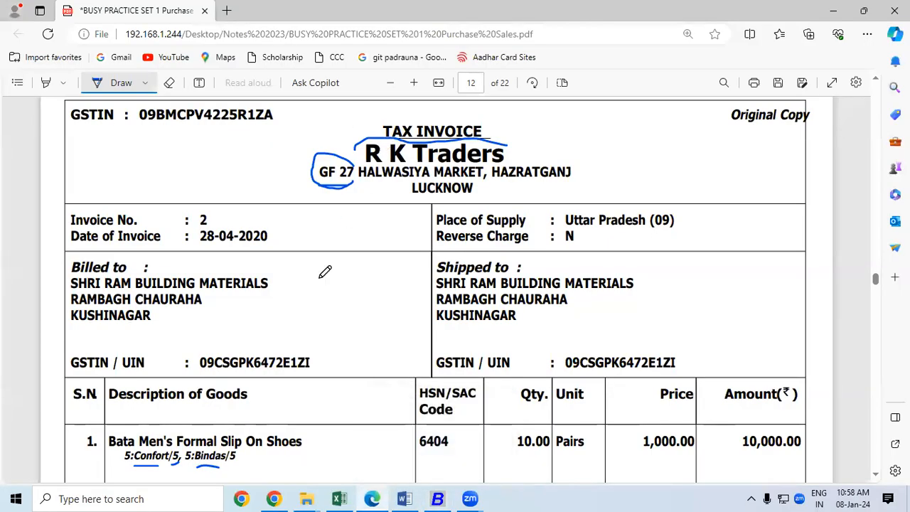
Step: Circle the buyer's and supplier's GSTINs on the invoice, then copy the supplier's GSTIN
mouse_move(314, 344)
left_mouse_down()
mouse_move(201, 348)
mouse_move(190, 366)
mouse_move(262, 379)
left_mouse_up()
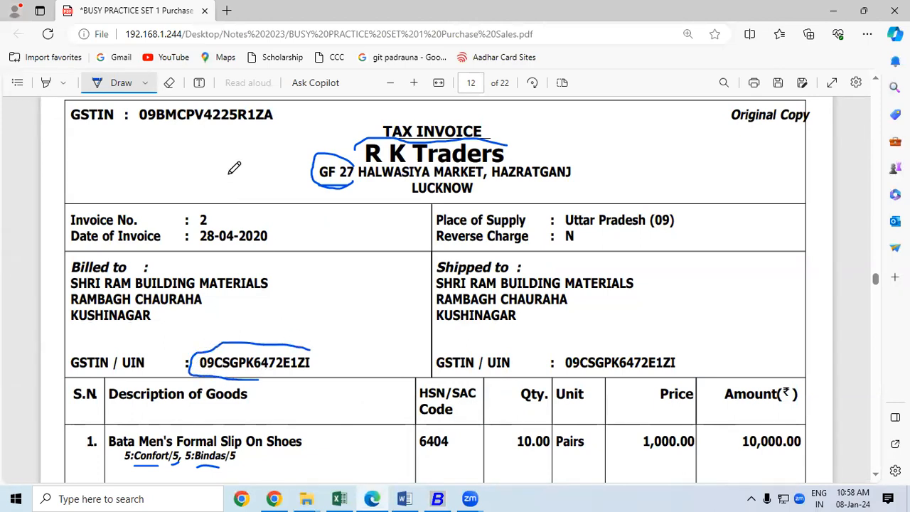
mouse_move(139, 108)
left_mouse_down()
mouse_move(132, 124)
mouse_move(188, 139)
mouse_move(269, 120)
mouse_move(281, 105)
mouse_move(167, 106)
mouse_move(173, 115)
mouse_move(271, 117)
left_mouse_up()
left_click(122, 86)
key("ctrl+c")
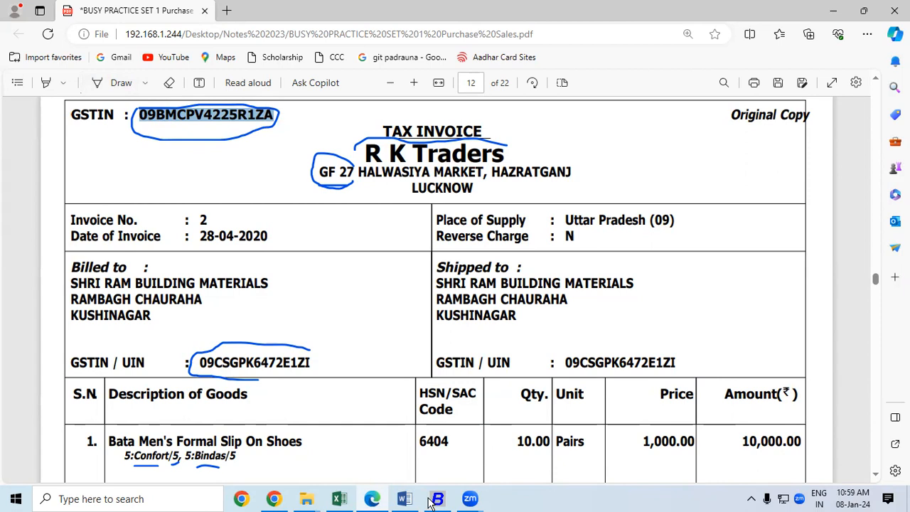
Step: Save the RK Traders account with the supplier's GSTIN and dismiss the central-transaction warning
key("alt+Tab")
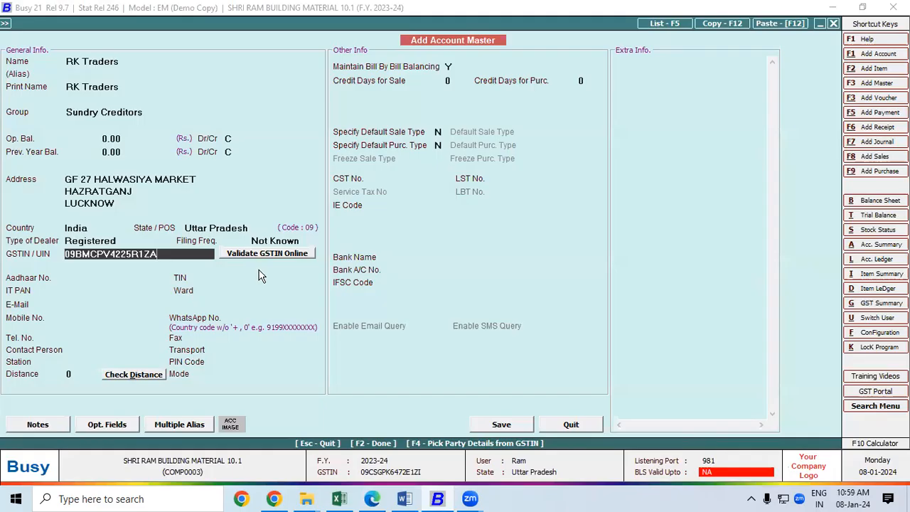
left_click(479, 428)
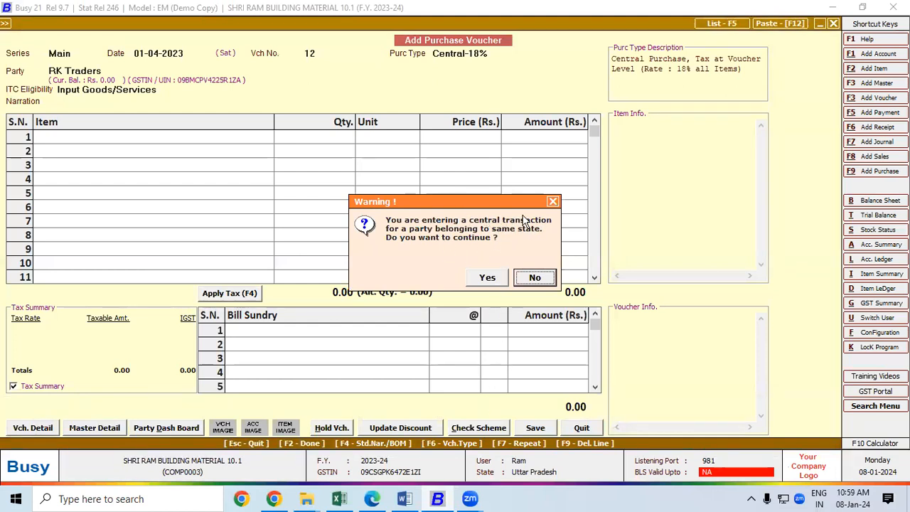
left_click(553, 202)
Step: Change the purchase type to Local-18% and start a new stock item in row 1
left_click(498, 54)
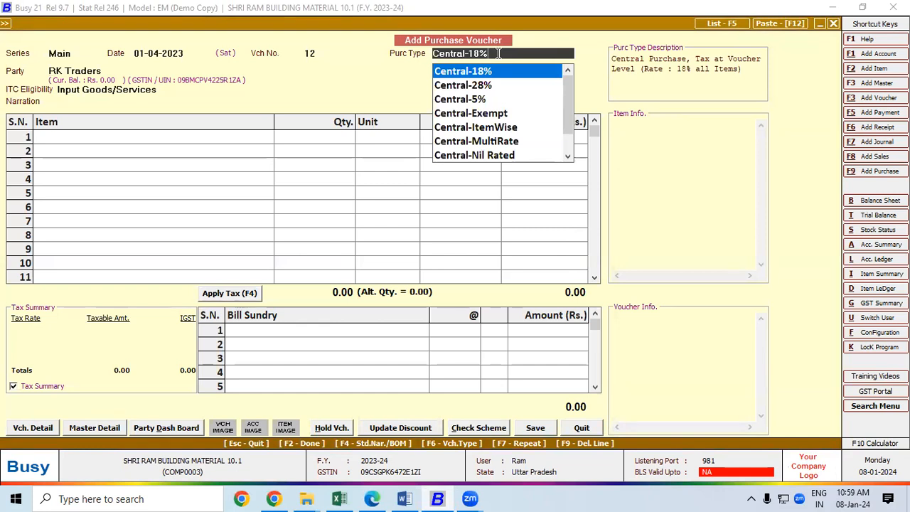
key("BackSpace")
key("BackSpace")
key("BackSpace")
key("BackSpace")
key("BackSpace")
key("BackSpace")
key("BackSpace")
key("BackSpace")
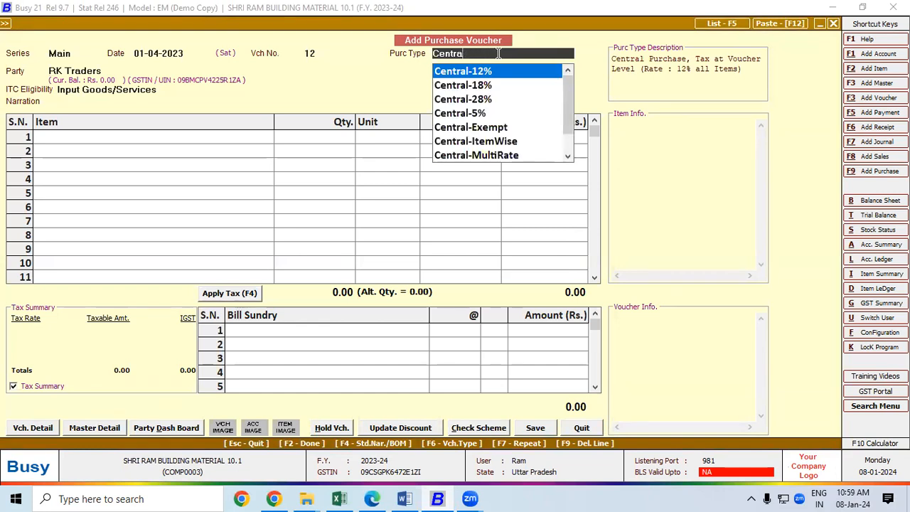
key("BackSpace")
key("BackSpace")
key("BackSpace")
type("18")
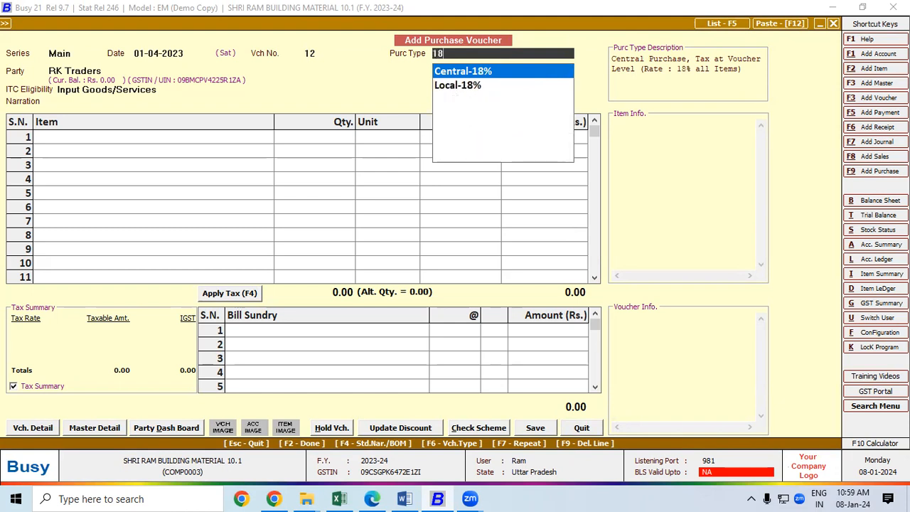
key("Down")
key("Return")
key("Return")
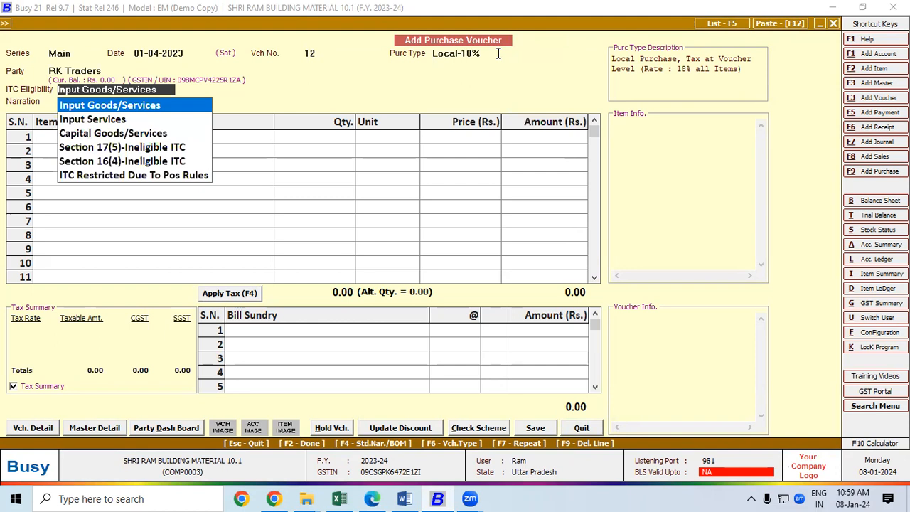
key("Return")
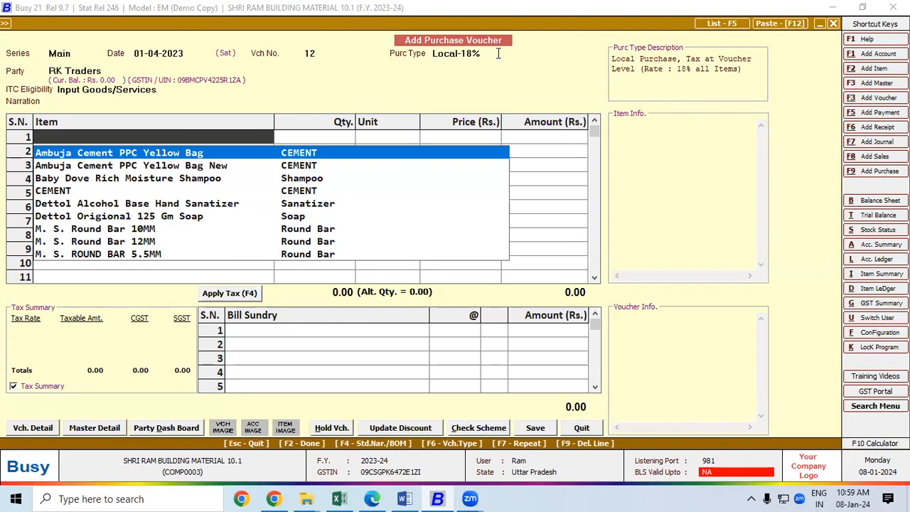
key("F3")
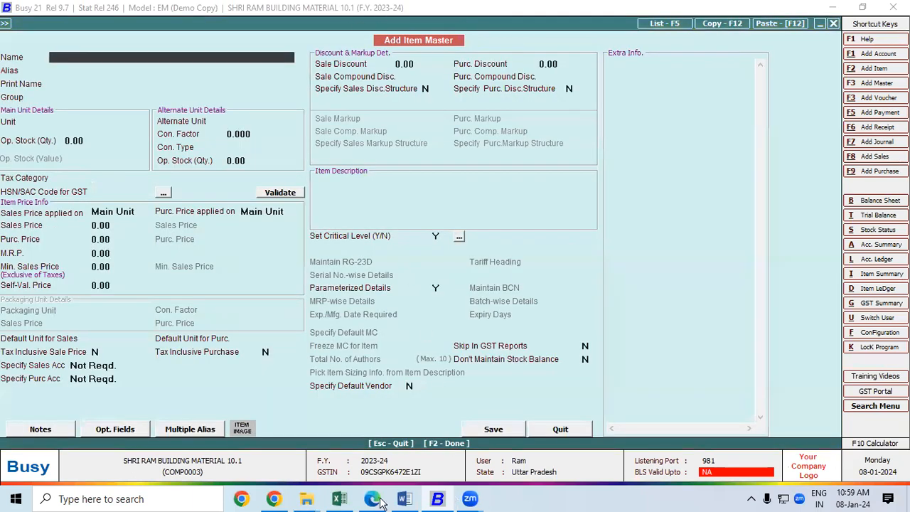
Step: Copy 'Bata Men's Formal Slip On Shoes' from the invoice into the new item's name
key("alt+Tab")
left_click(876, 476)
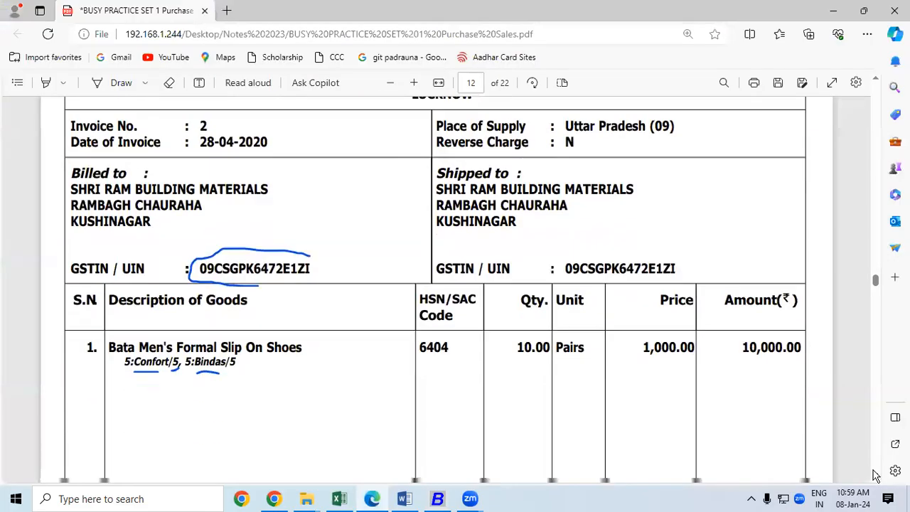
left_click(876, 476)
left_click_drag(112, 234, 301, 237)
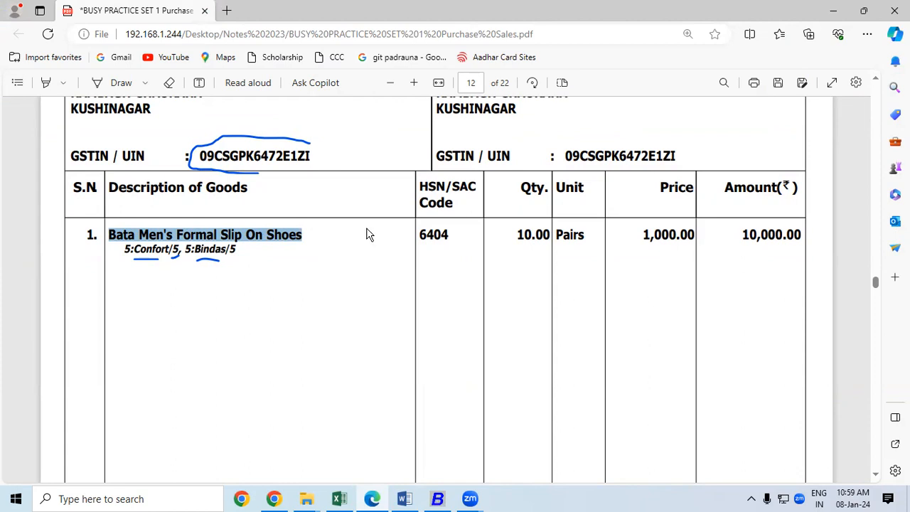
key("alt+Tab")
key("ctrl+v")
Step: Accept the item name and add a primary item group SHOES that specifies its own HSN
key("Return")
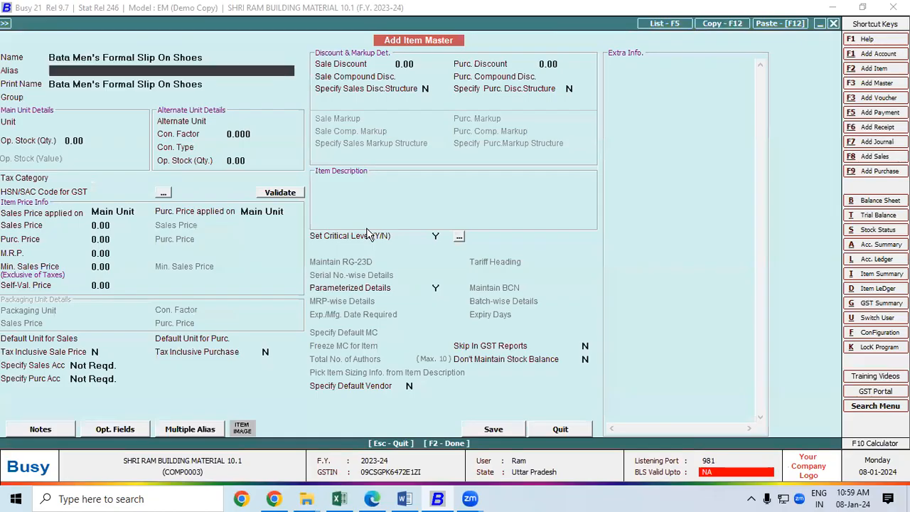
key("Return")
key("Return")
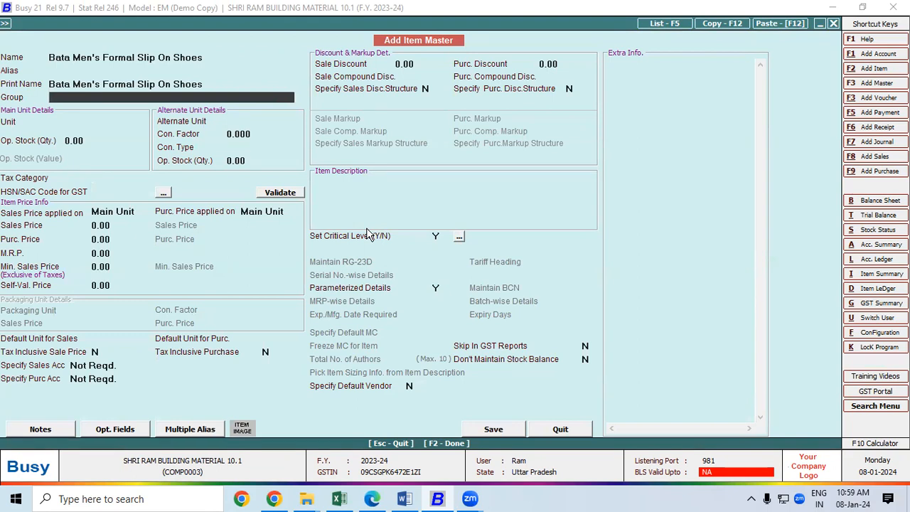
key("F3")
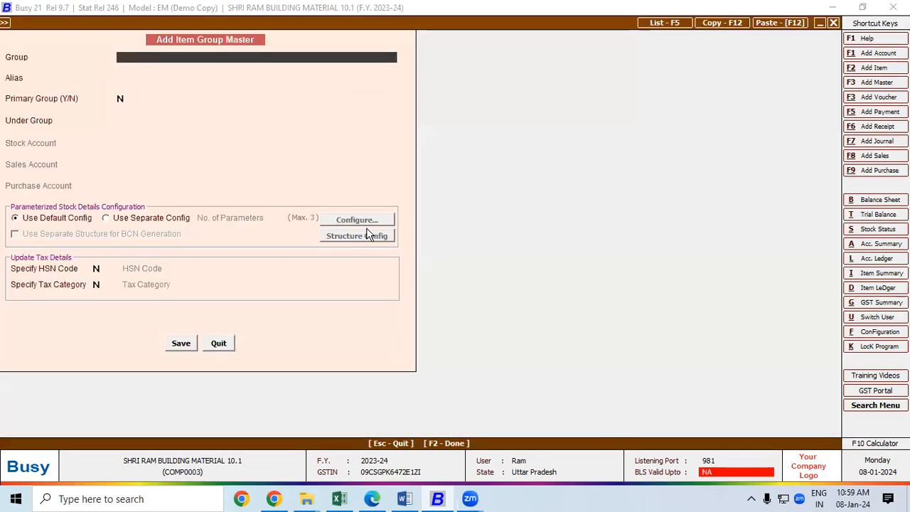
type("SHOES")
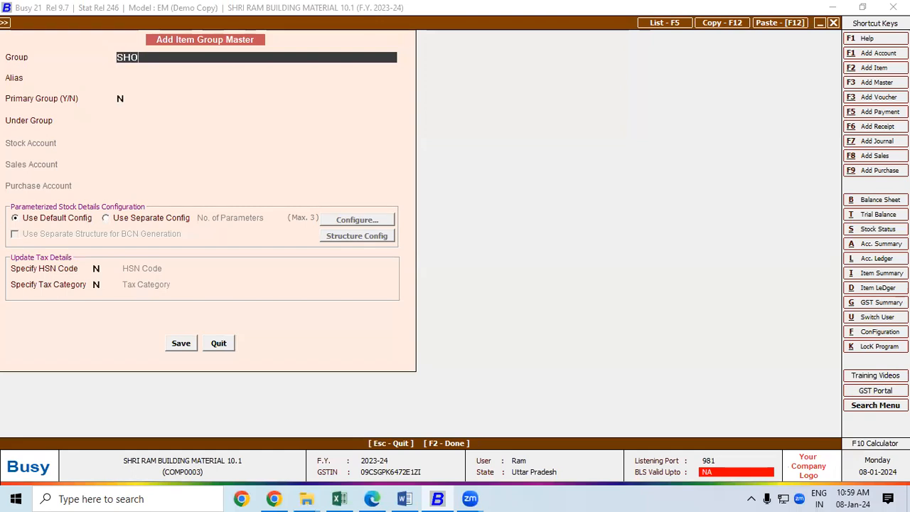
key("Return")
key("Return")
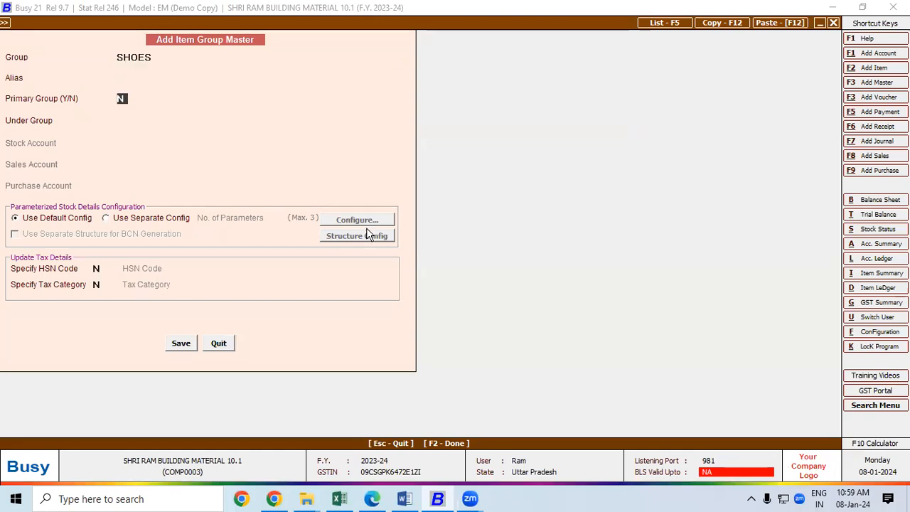
type("Y")
key("Return")
type("Y")
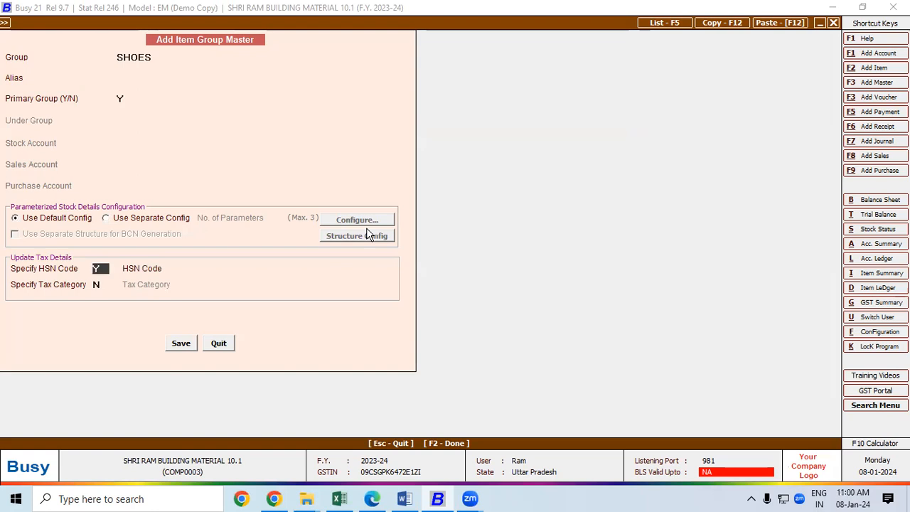
key("Return")
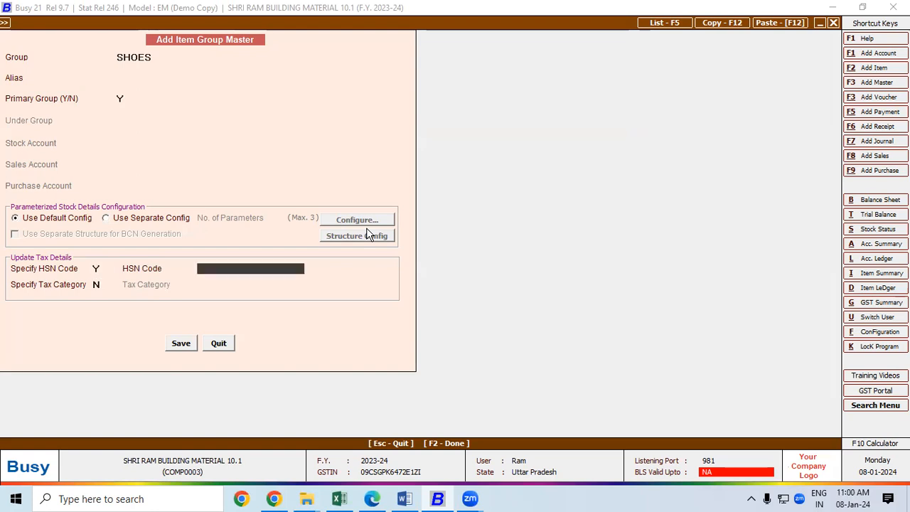
Step: Give the SHOES group HSN code 6408 and an 18% GST tax category
key("alt+Tab")
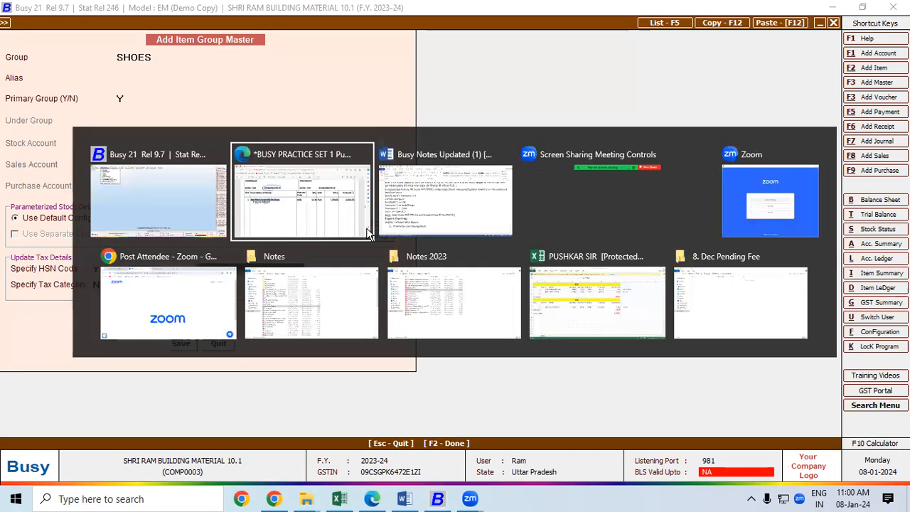
key("alt+Tab")
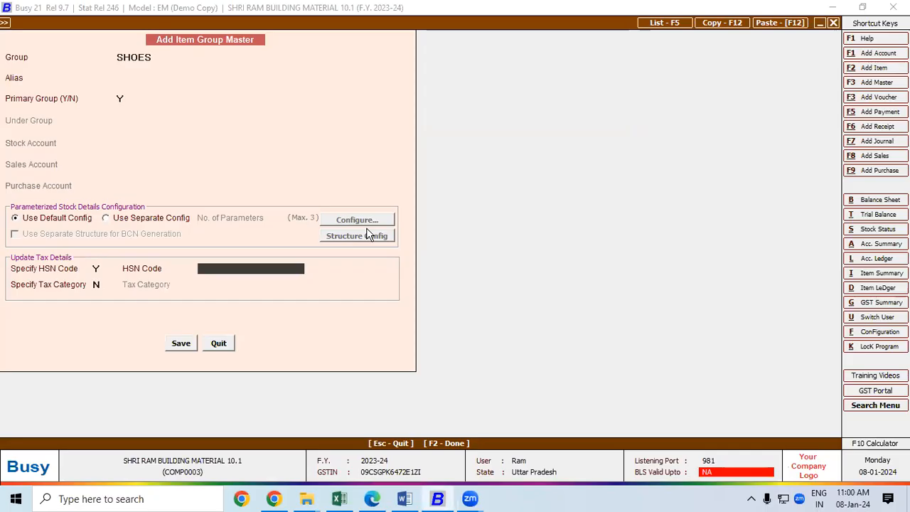
type("6408")
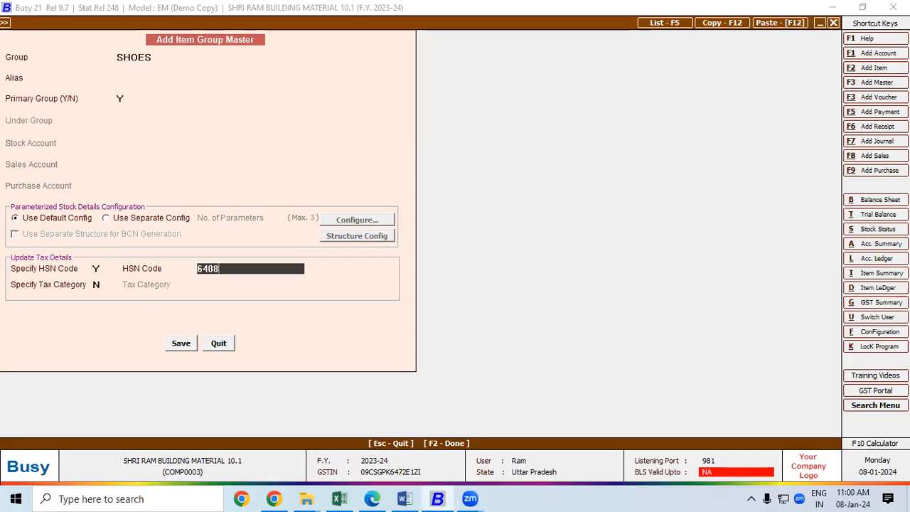
key("Return")
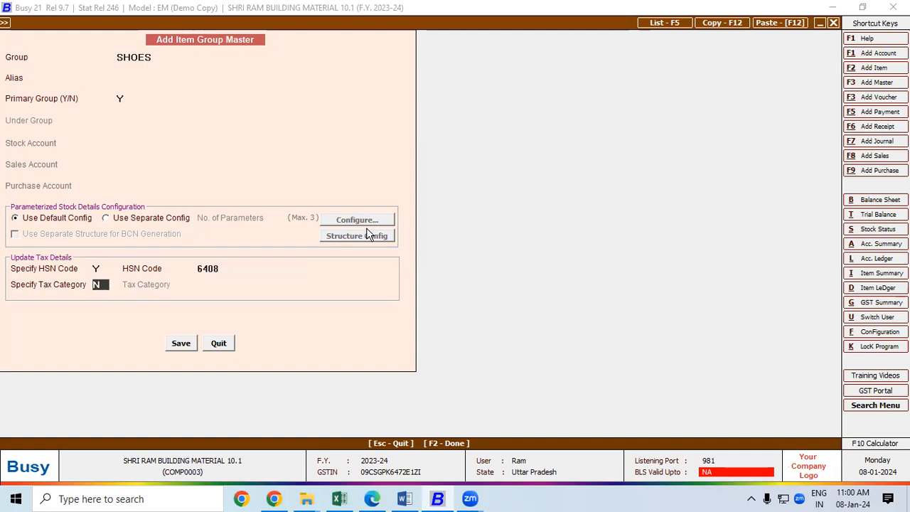
type("y")
key("Return")
type("18")
key("Return")
key("Return")
key("Return")
key("Return")
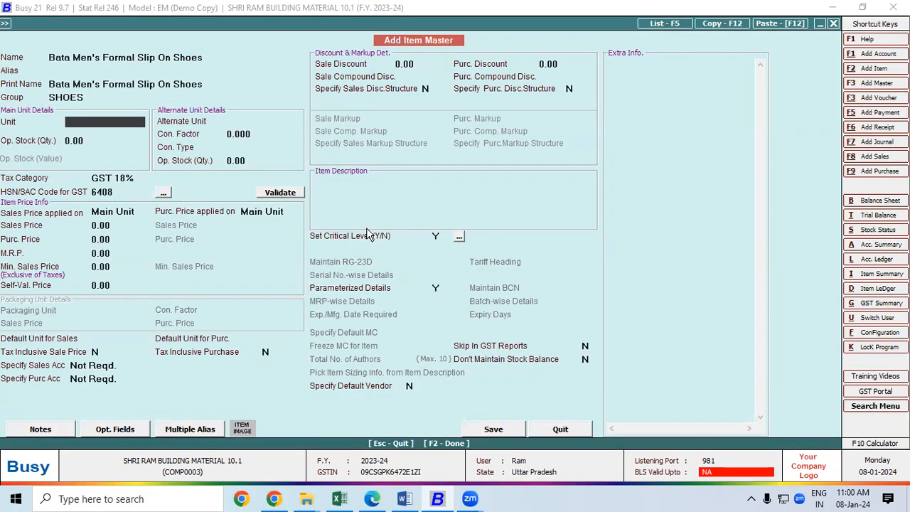
Step: Create a new unit named PAIRS with alias PRS
type("P")
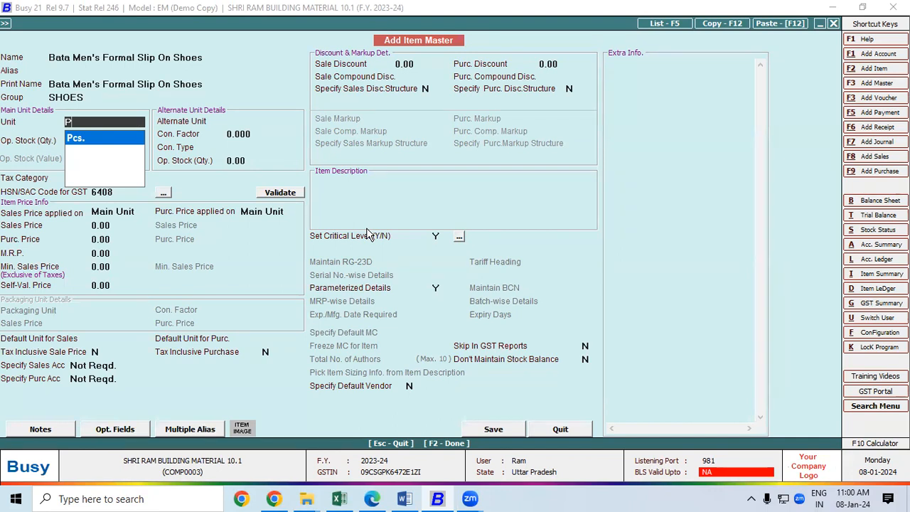
key("F3")
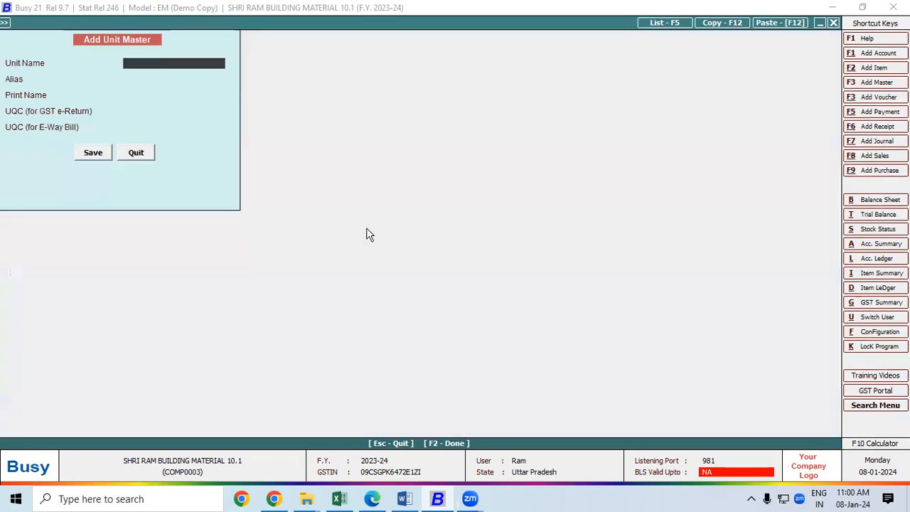
type("PAI")
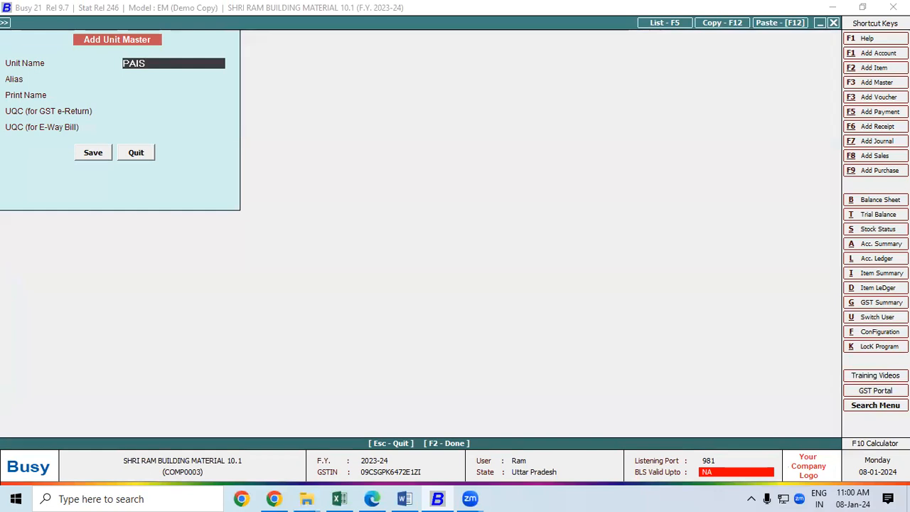
type("RS")
key("Return")
type("PRS")
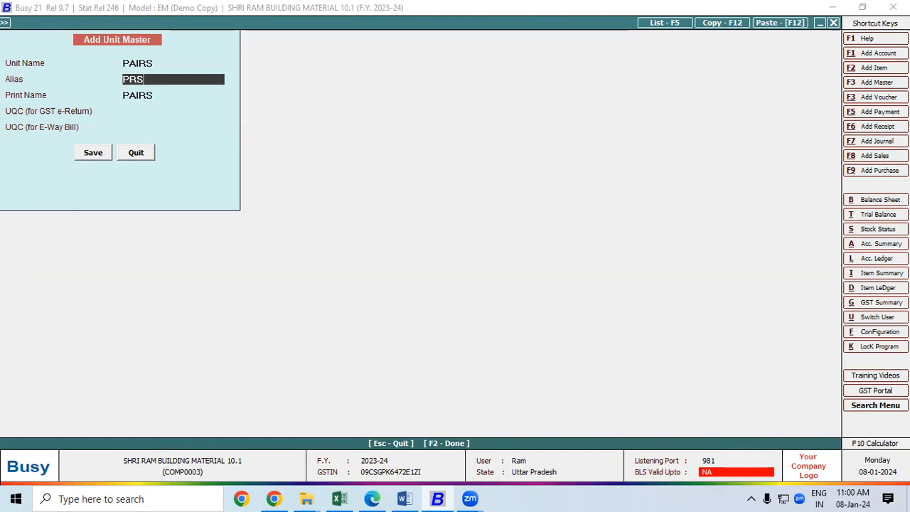
key("Return")
key("Return")
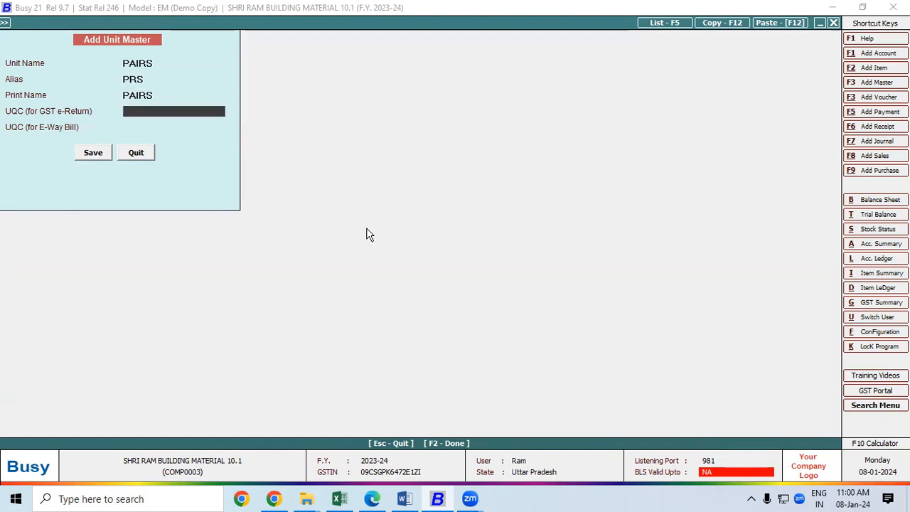
Step: Set the unit's GST code to PRS-PAIRS and e-way bill unit to PAIRS, then save
type("P")
key("Down")
key("Down")
key("Return")
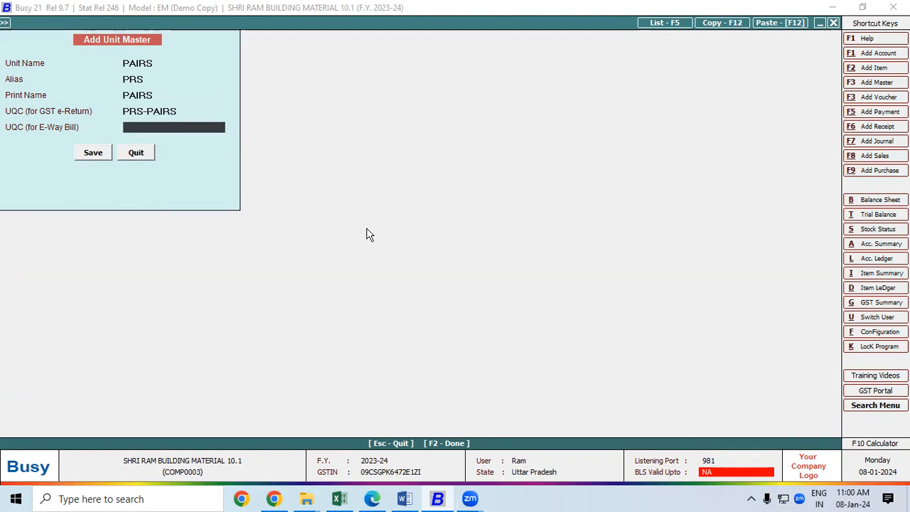
type("P")
key("Down")
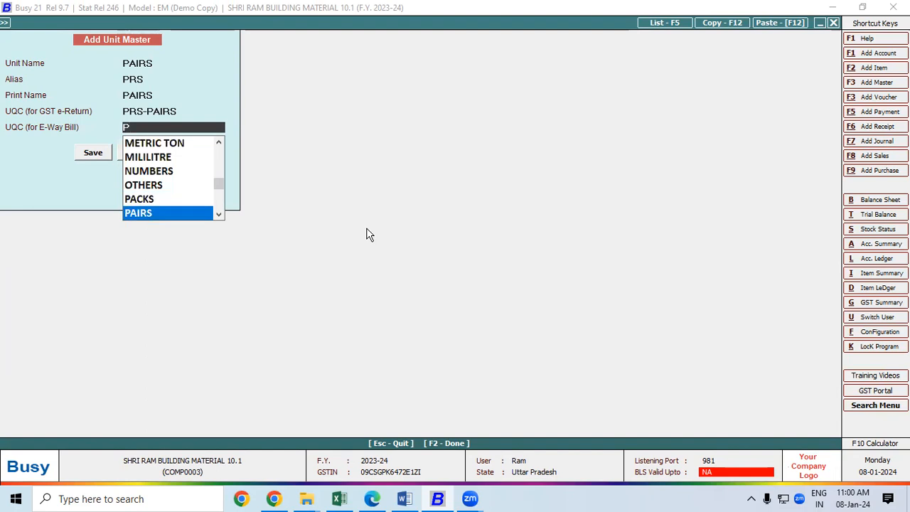
key("Return")
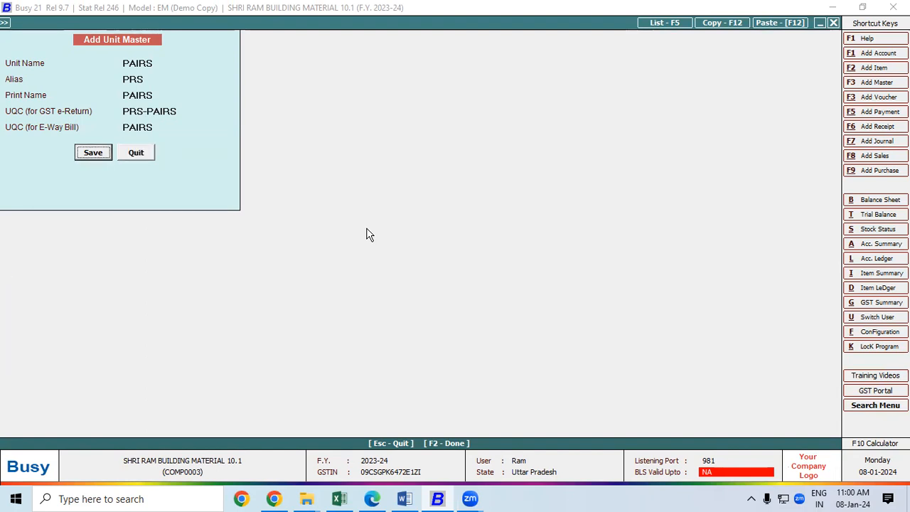
key("Return")
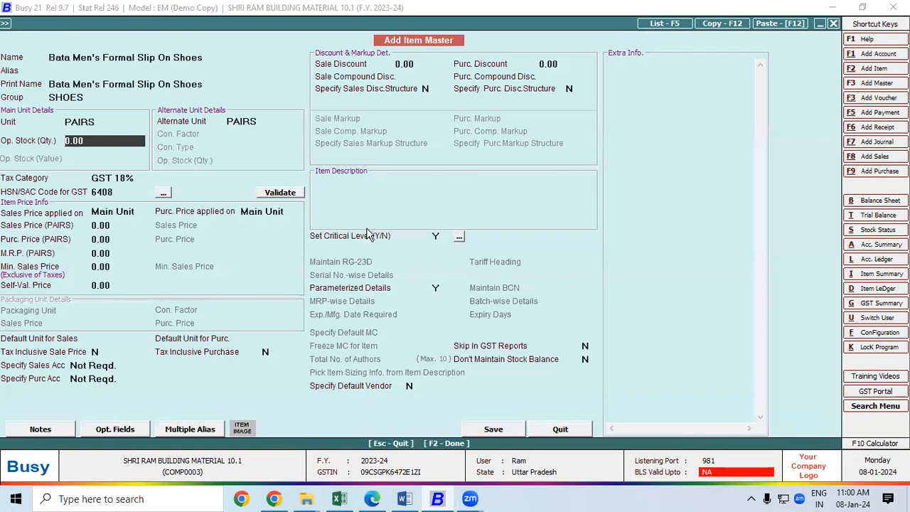
Step: Save the shoe item master and enter quantity 10 in row 1
key("F2")
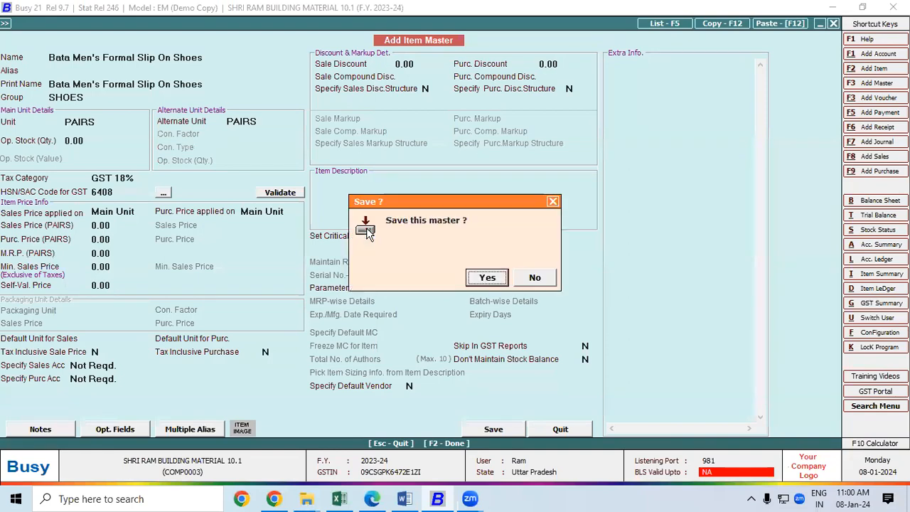
key("Return")
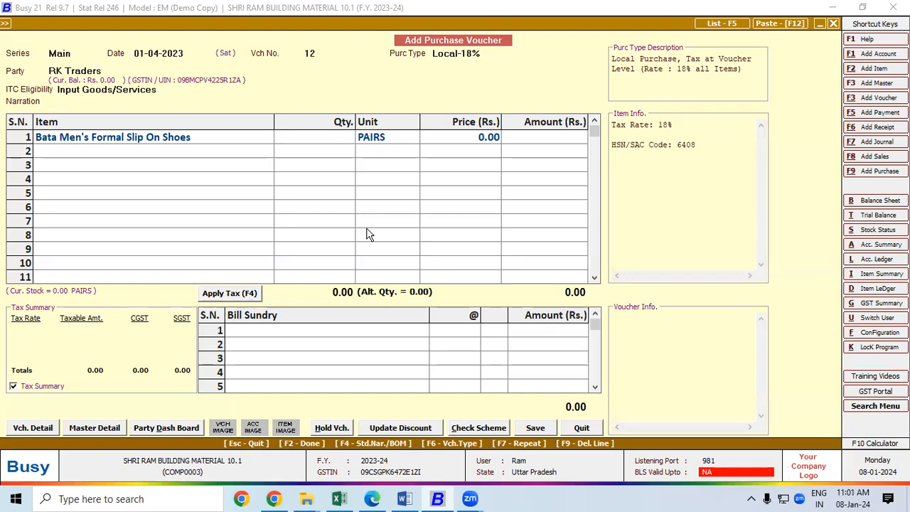
key("alt+Tab")
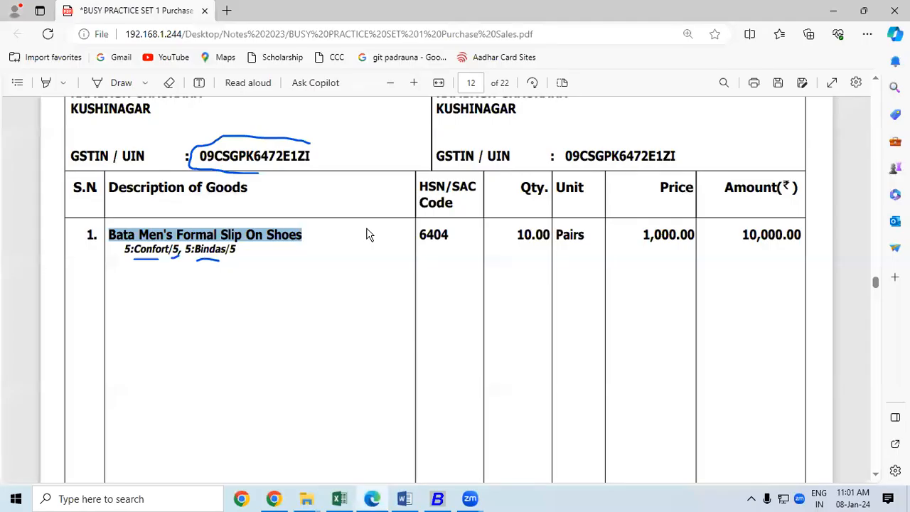
key("alt+Tab")
type("10")
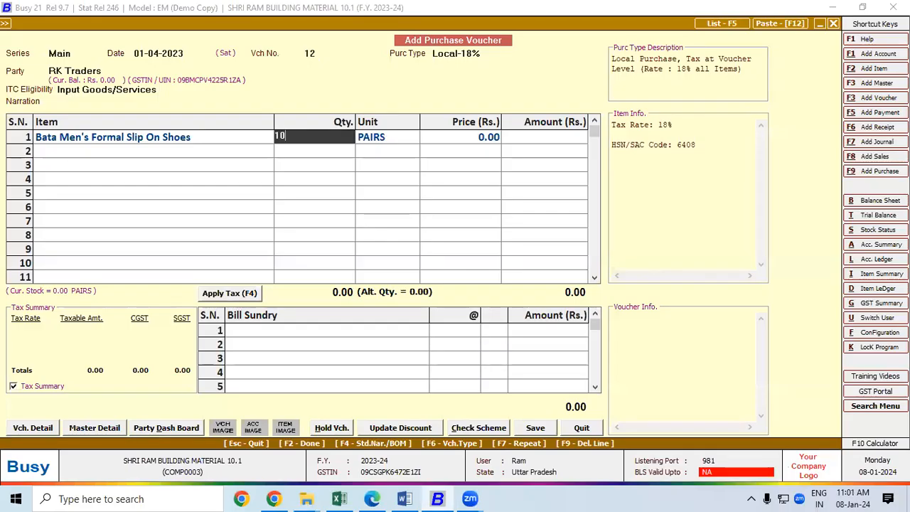
key("Return")
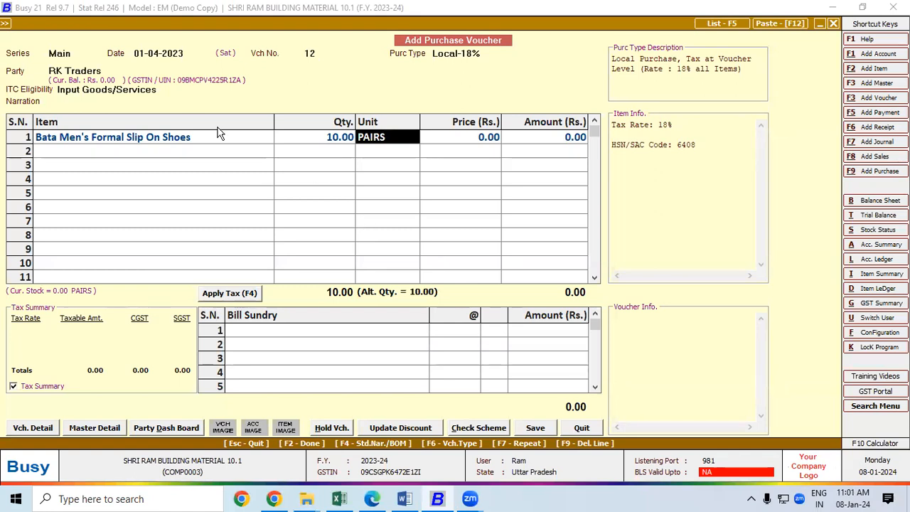
Step: Turn on parameterized details for the Bata shoe item and continue past quantity and unit
left_click(184, 137)
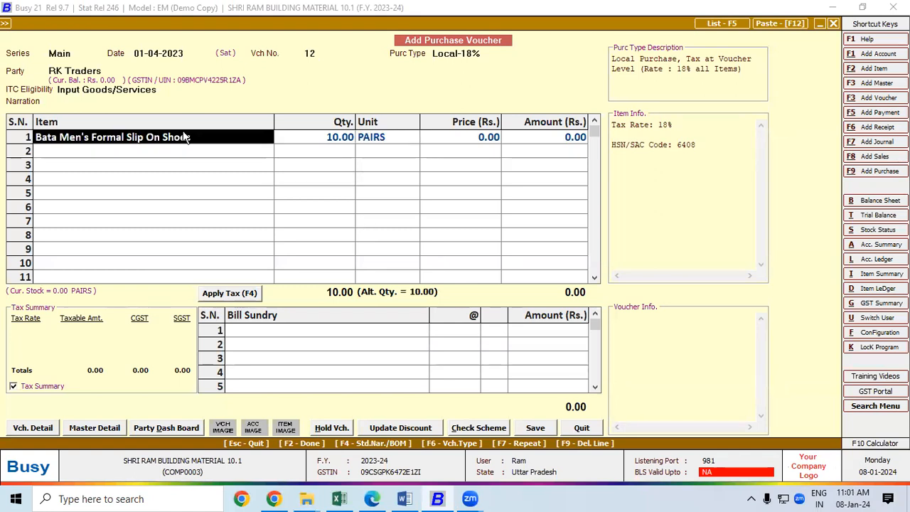
key("alt+m")
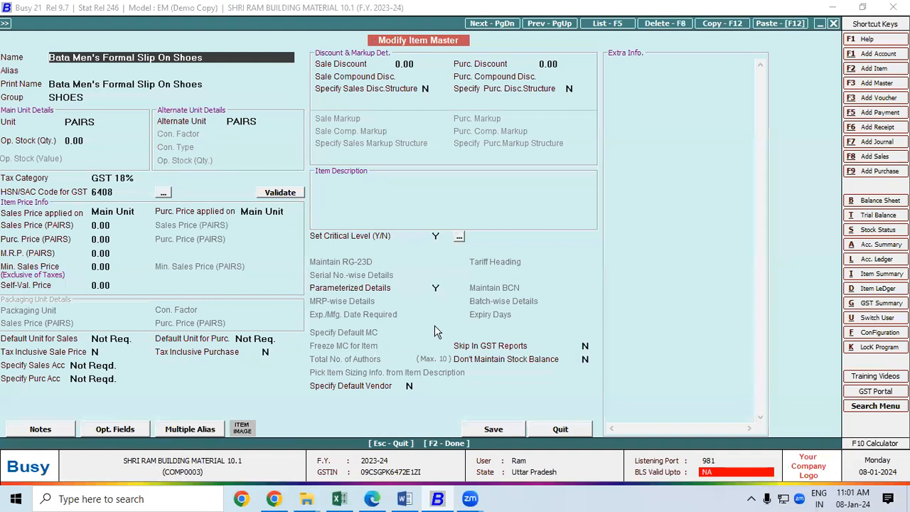
left_click(436, 287)
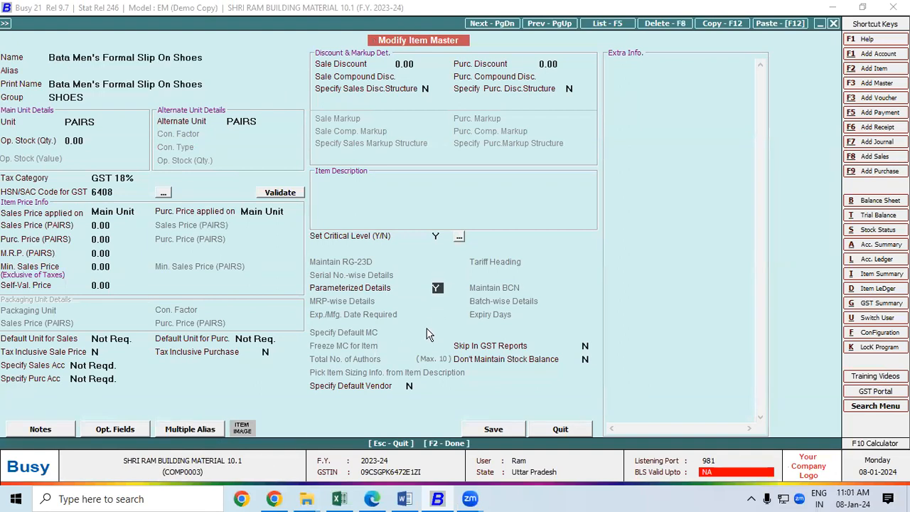
left_click(478, 428)
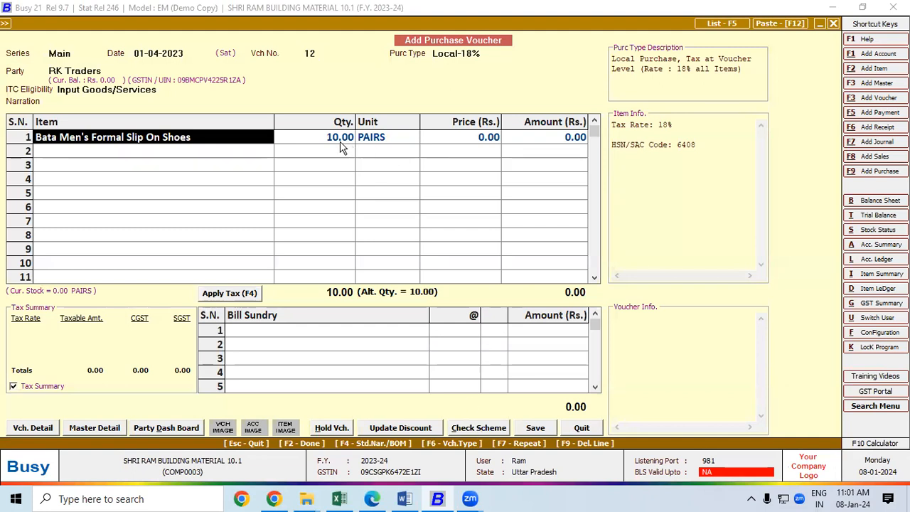
key("Return")
key("Return")
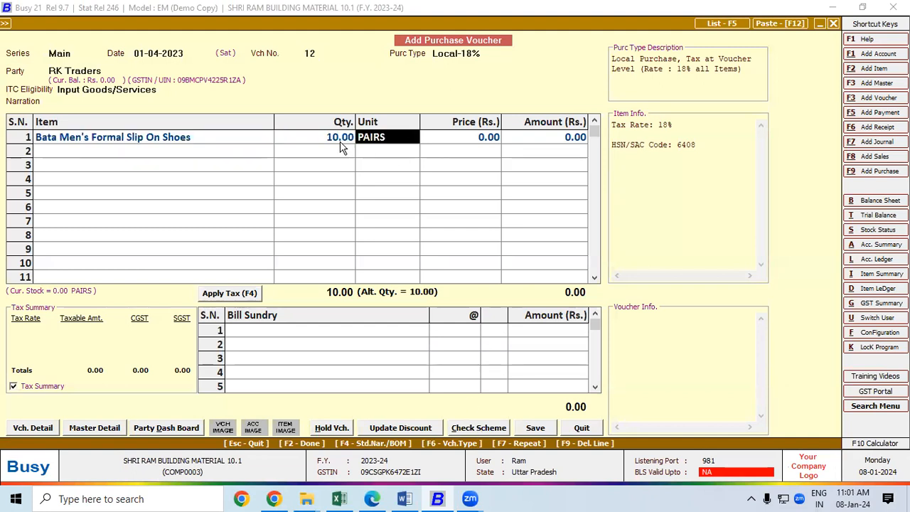
key("Return")
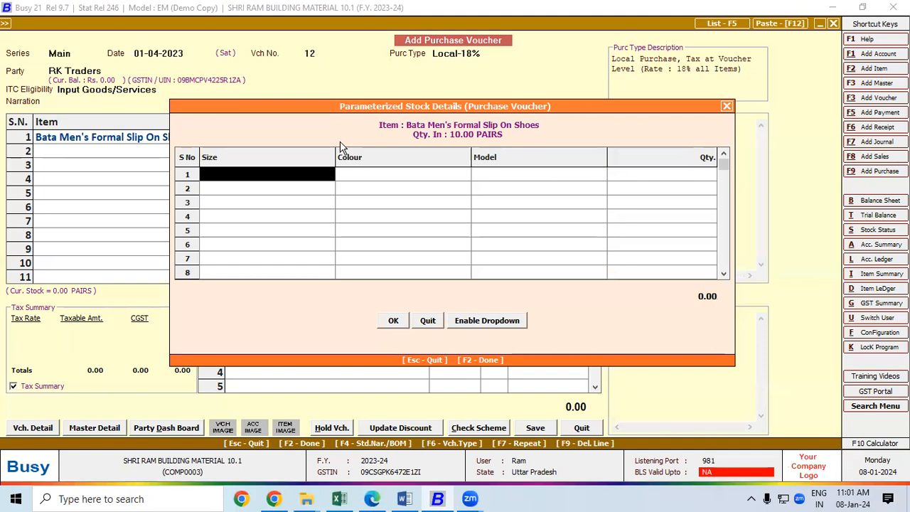
Step: Enter the first stock line: size 5, BLACK, COMFORT, 5 pairs
type("5")
key("Return")
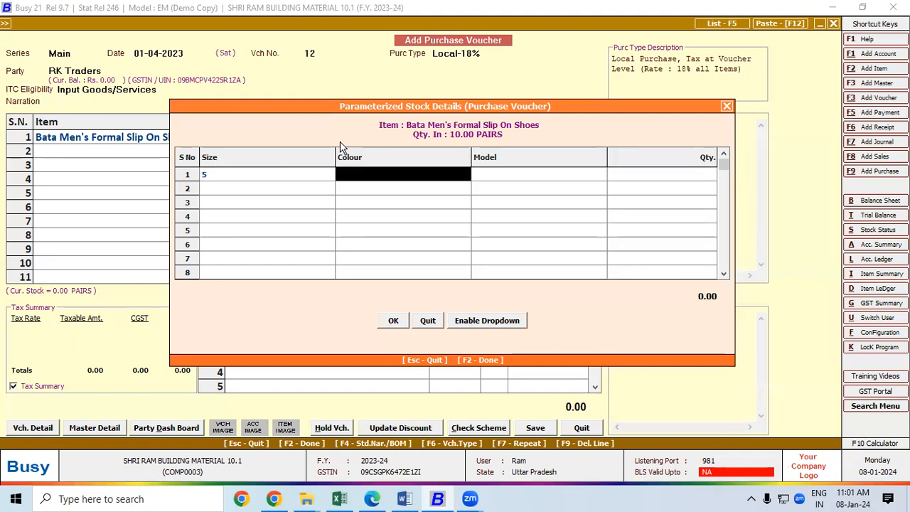
type("bLA")
type("CK")
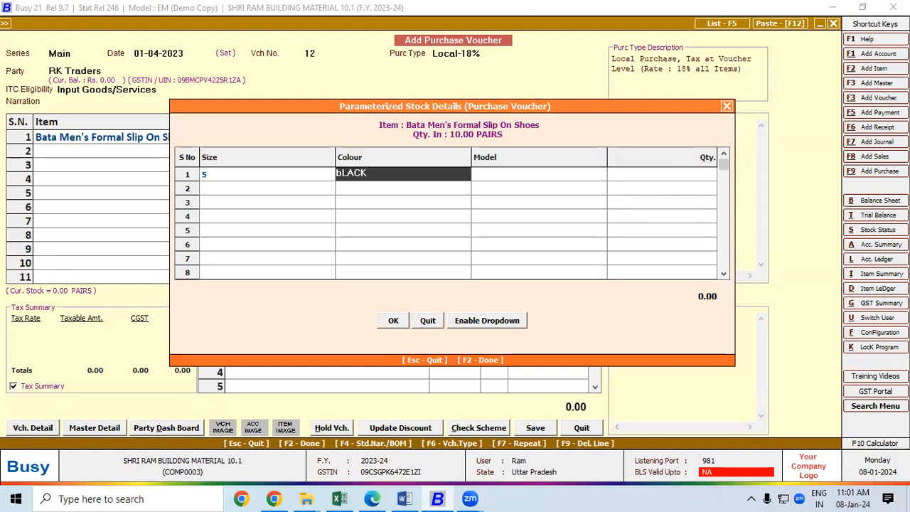
key("Return")
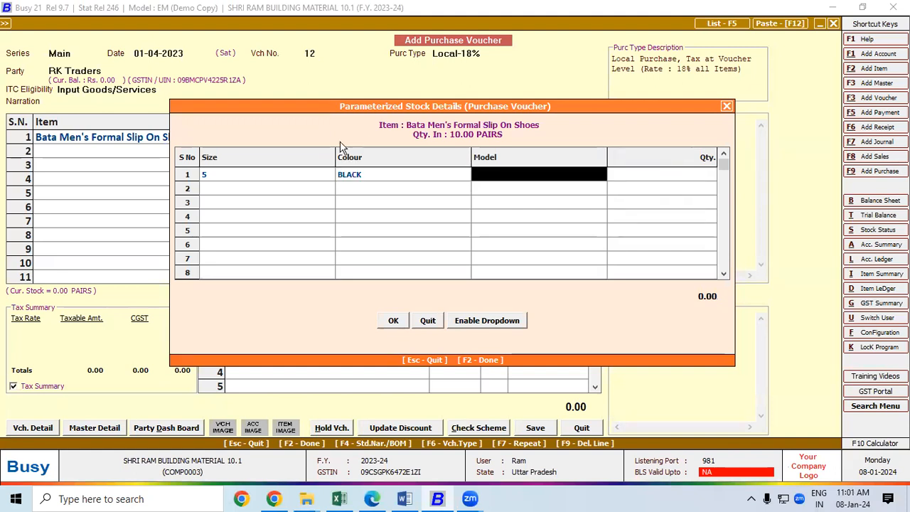
type("cOM")
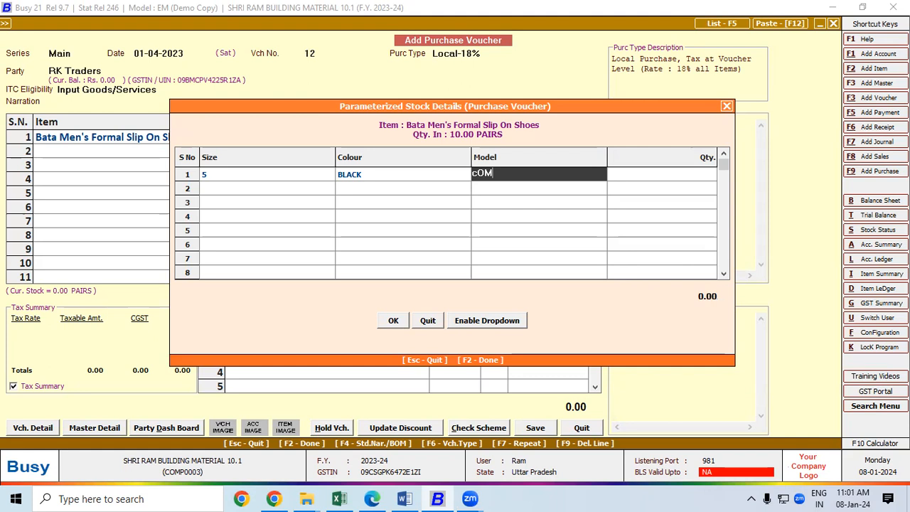
type("FORT")
key("Return")
type("5")
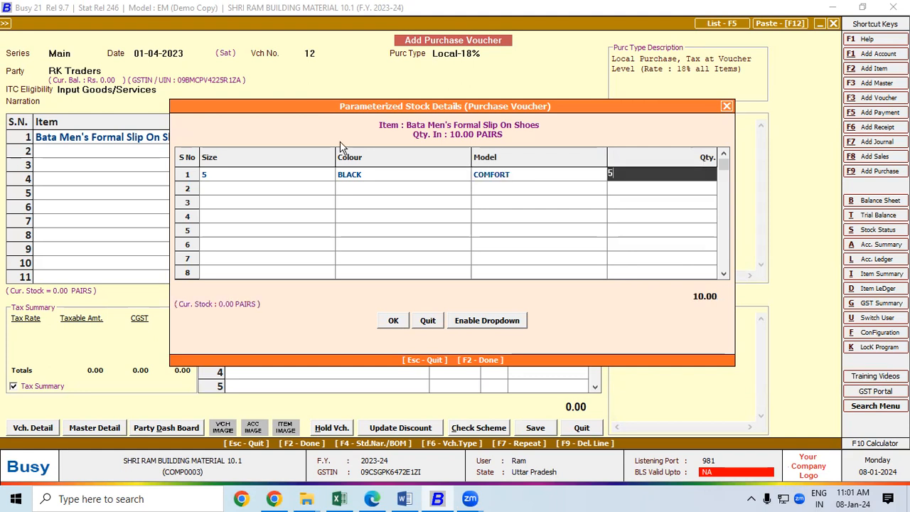
key("Return")
Step: Enter the second stock line: size 5, BROWN, BINDASS
type("5")
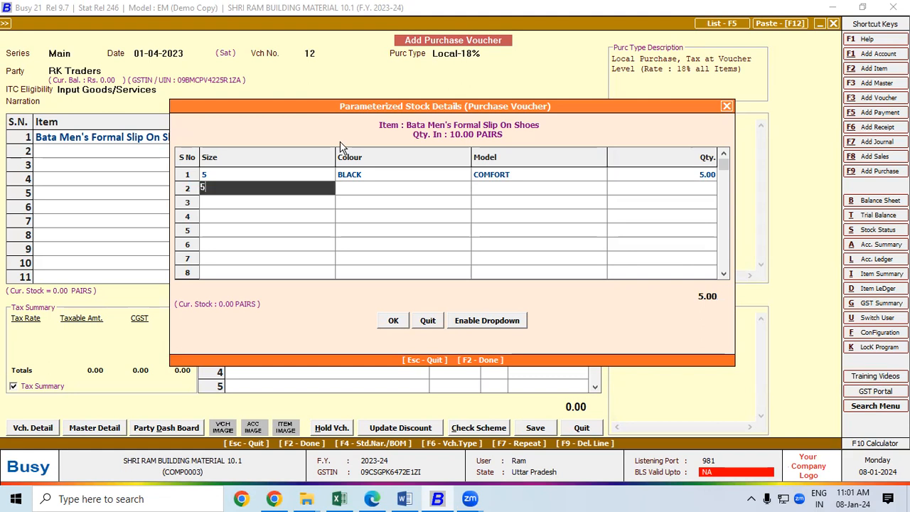
key("Return")
type("b")
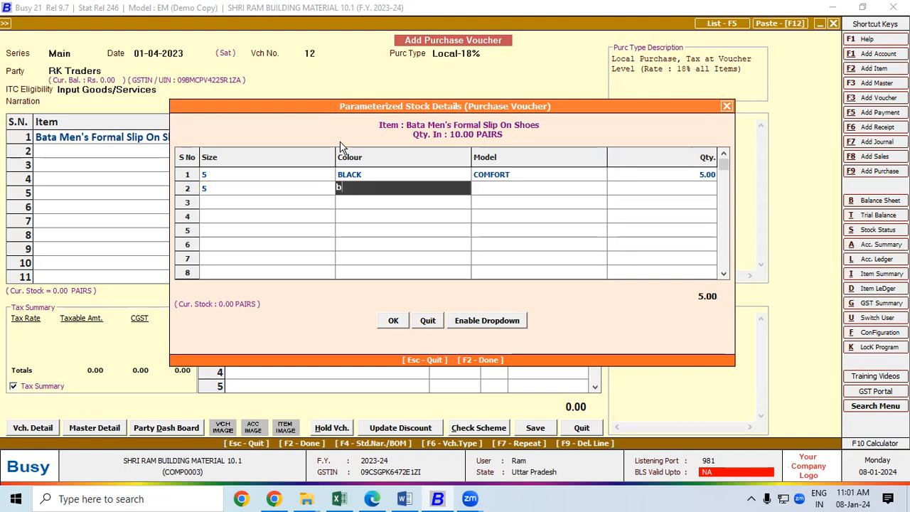
type("ROWN")
key("Return")
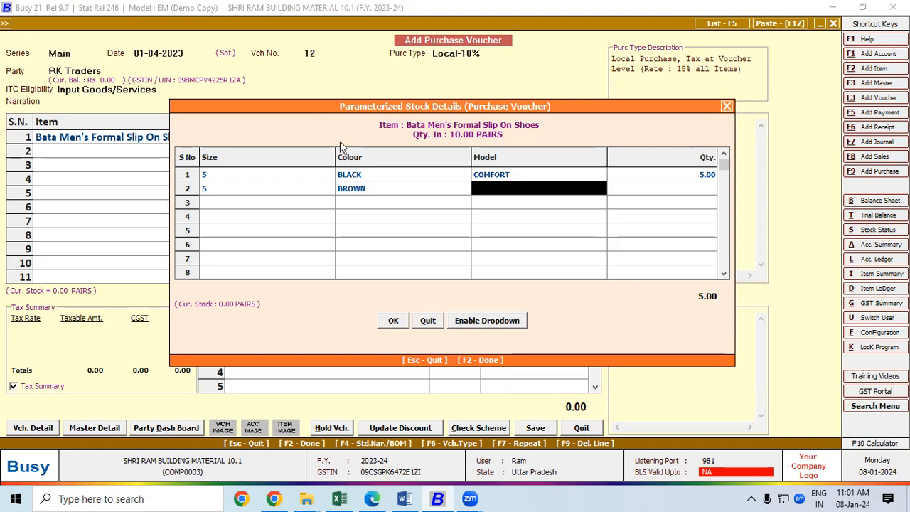
type("bIND")
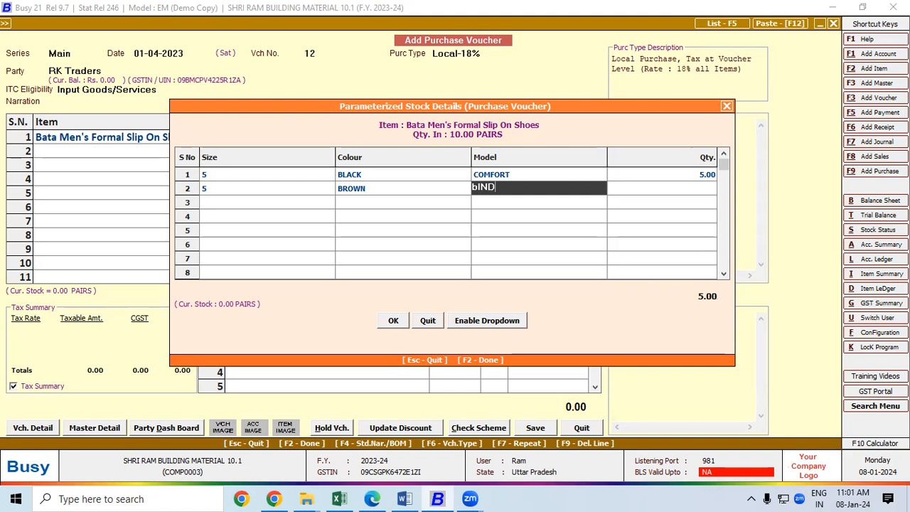
type("ASS")
key("Return")
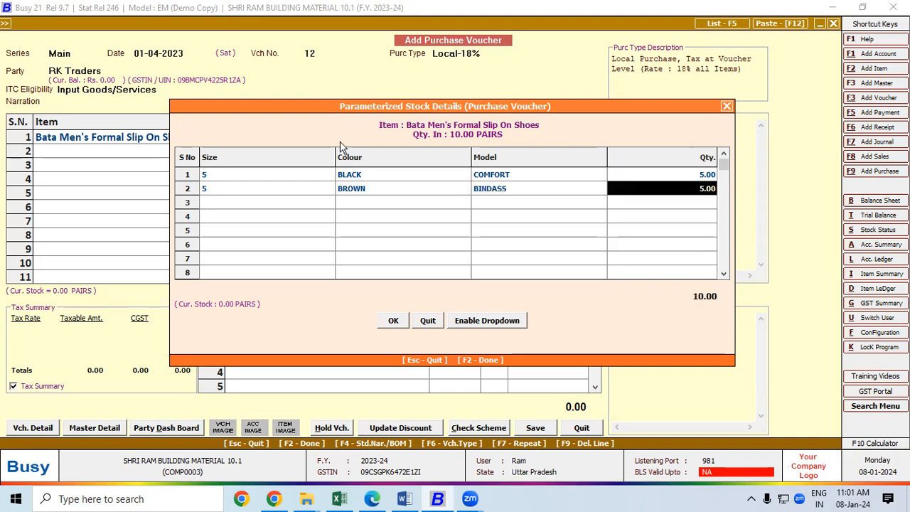
key("Return")
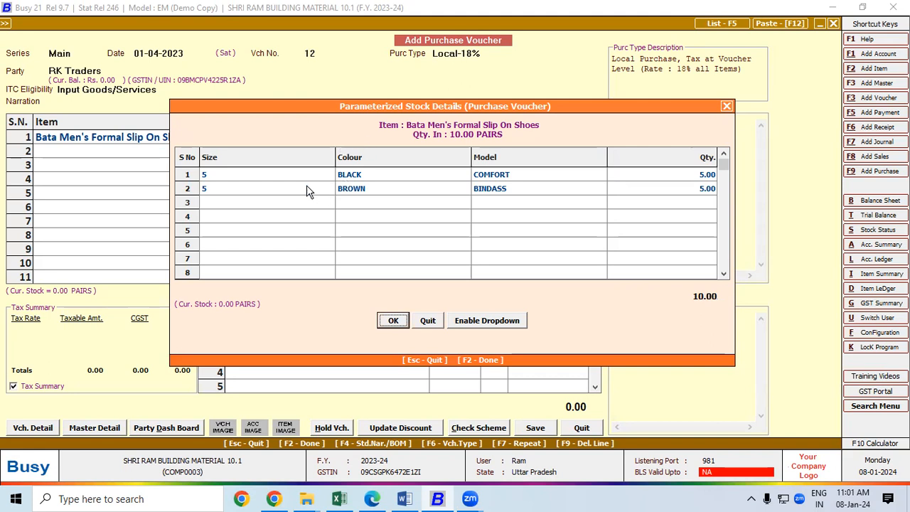
Step: Review both lines' quantity, colour and model cells, then accept the breakdown
left_click(675, 173)
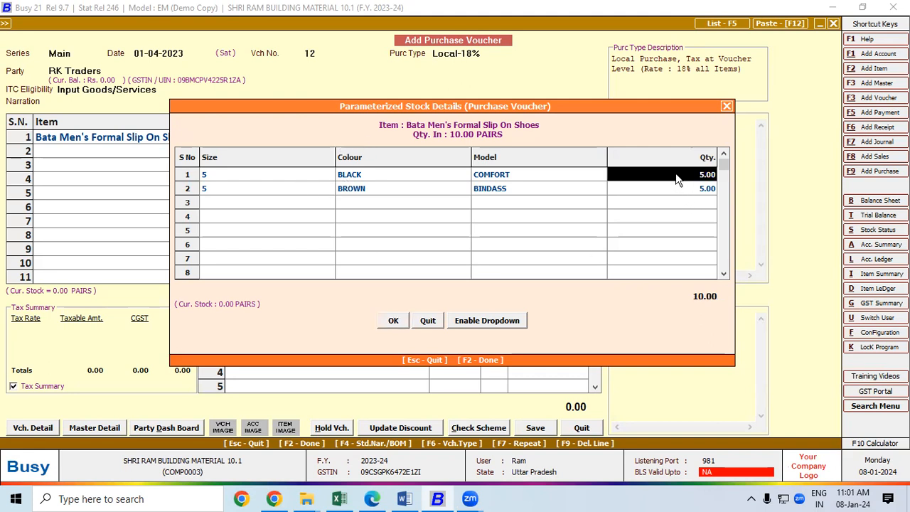
left_click(367, 176)
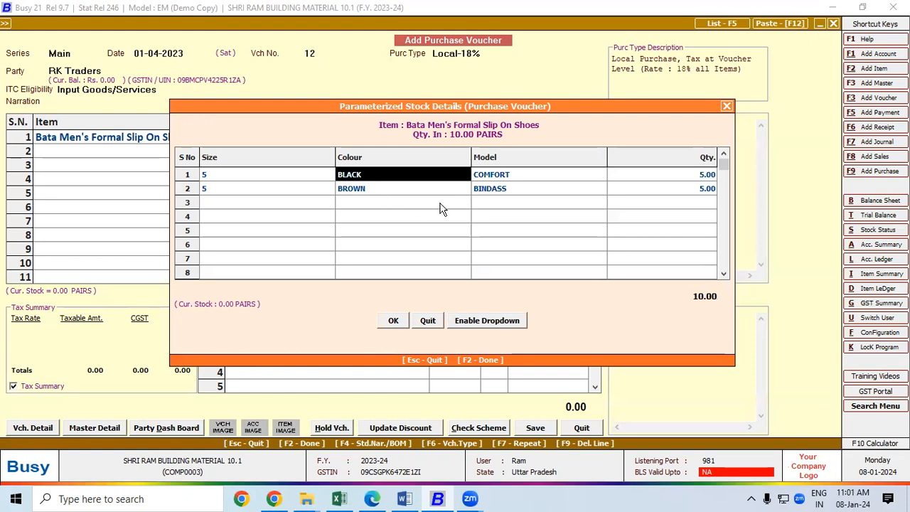
left_click(521, 177)
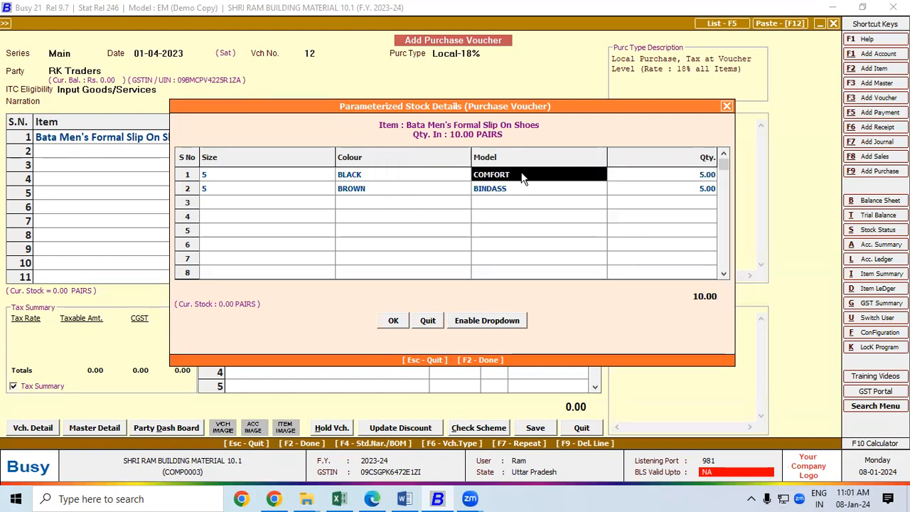
left_click(656, 191)
left_click(431, 195)
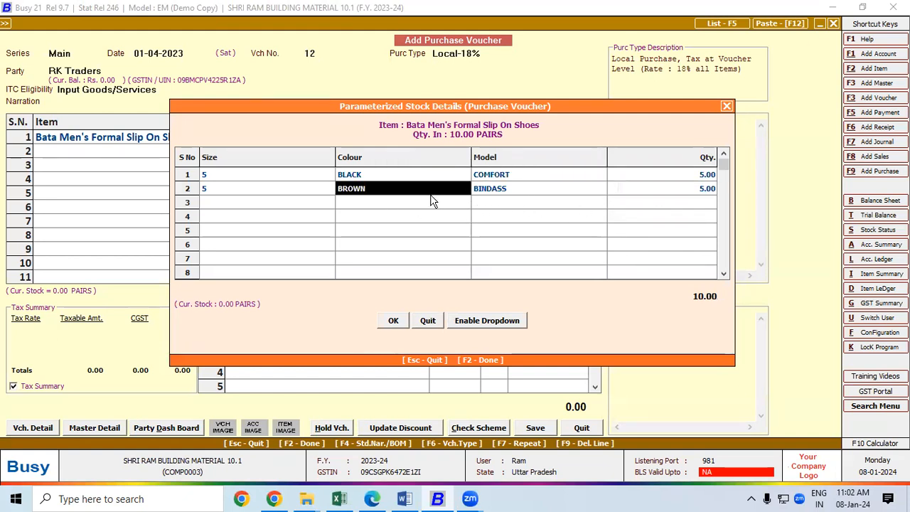
left_click(499, 190)
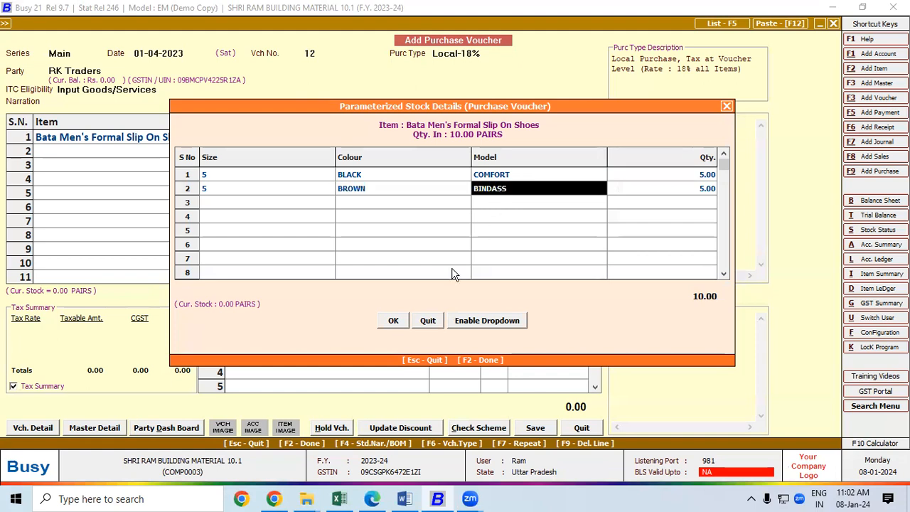
left_click(394, 321)
Step: Price the shoes at 1,000 per pair and apply CGST and SGST
key("Return")
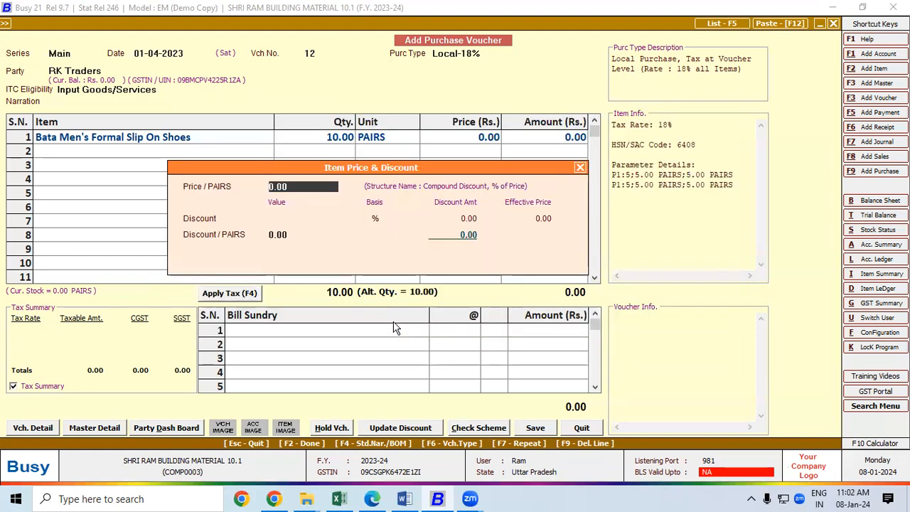
type("1000")
key("Return")
key("Return")
key("Return")
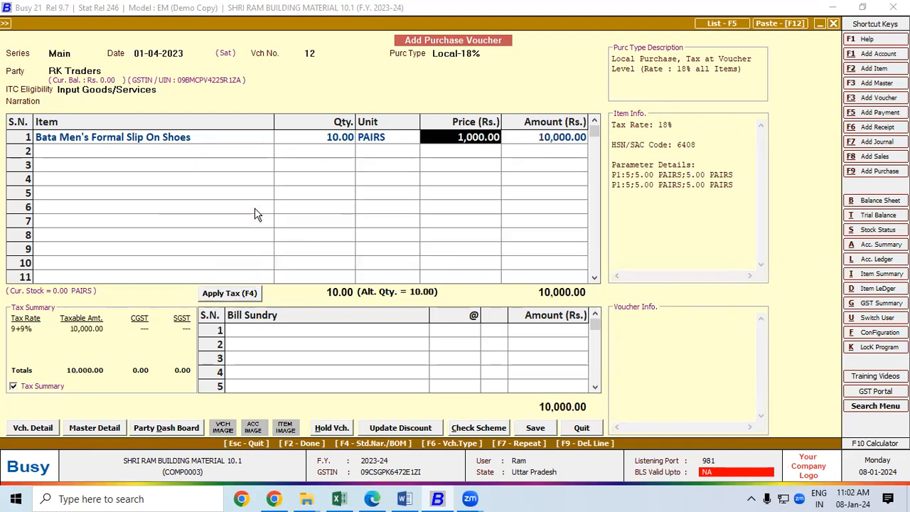
left_click(252, 292)
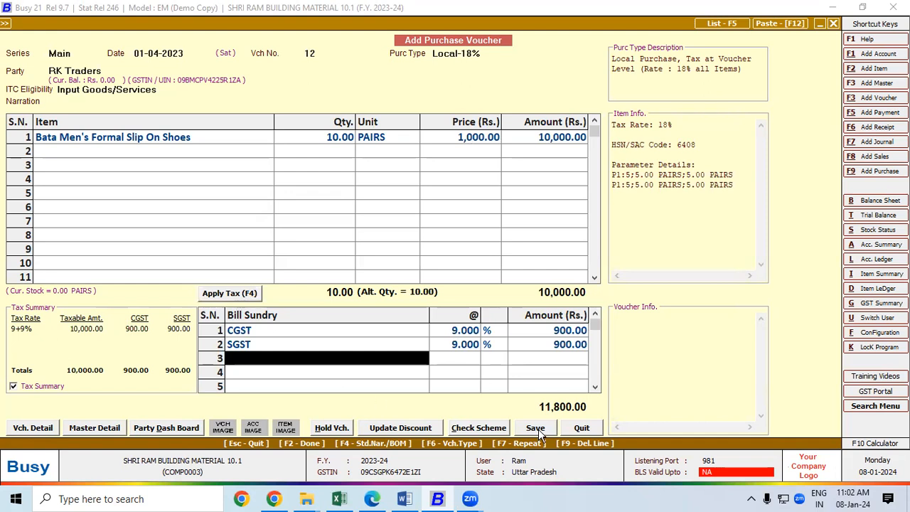
Step: Save the voucher with purchase bill number 2 and bill reference 2 for 11,800
left_click(541, 430)
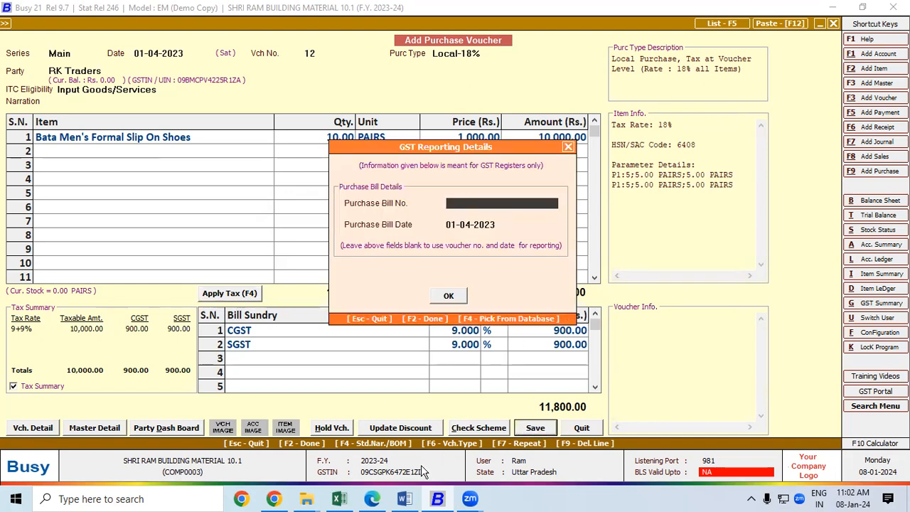
left_click(373, 500)
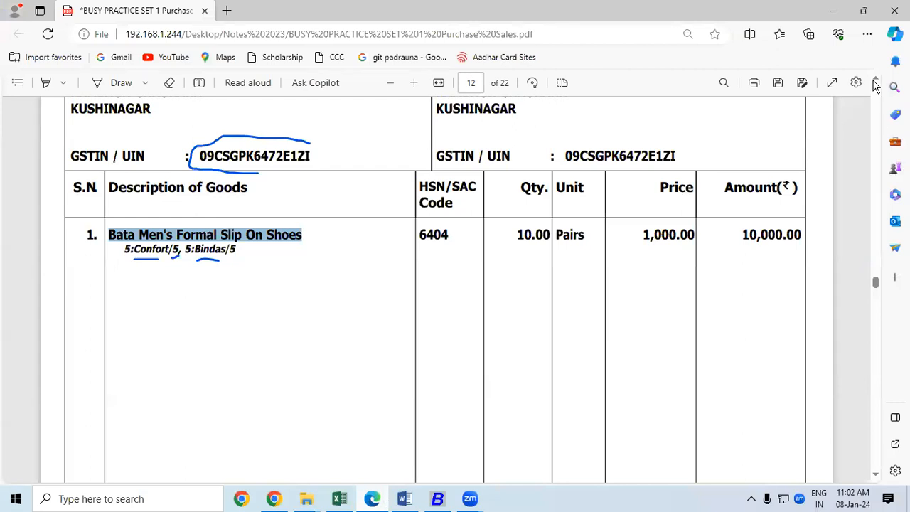
scroll(381, 215, "up", 2)
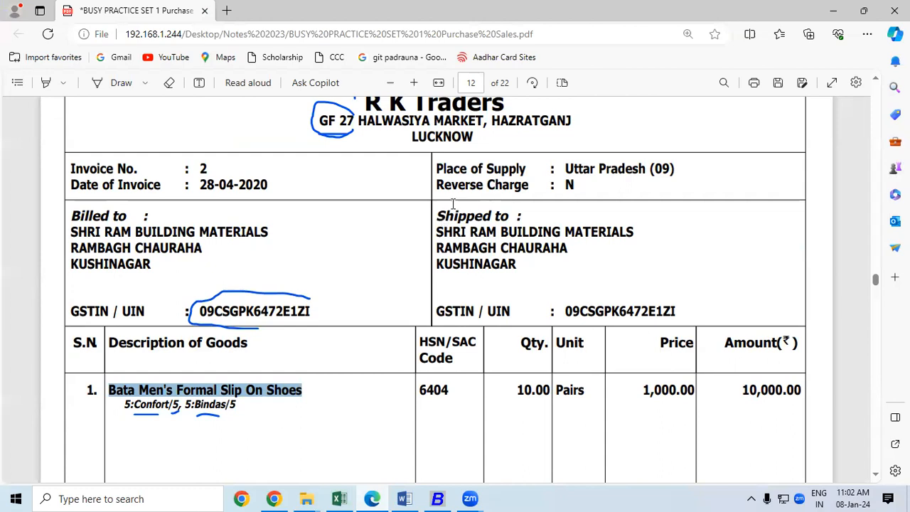
key("alt+Tab")
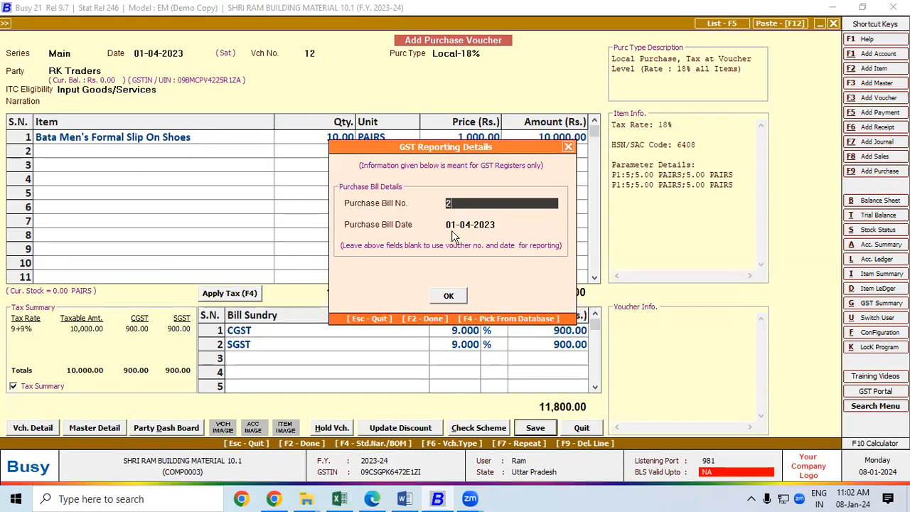
left_click(449, 298)
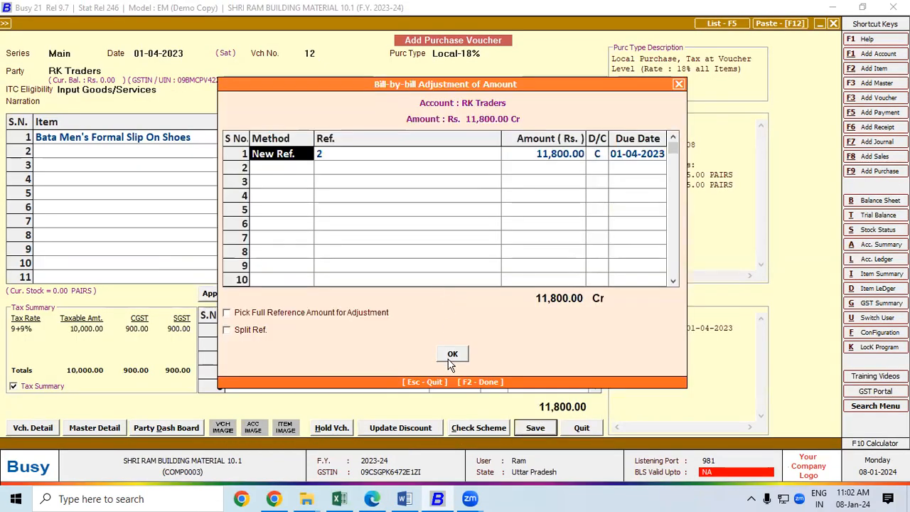
left_click(451, 356)
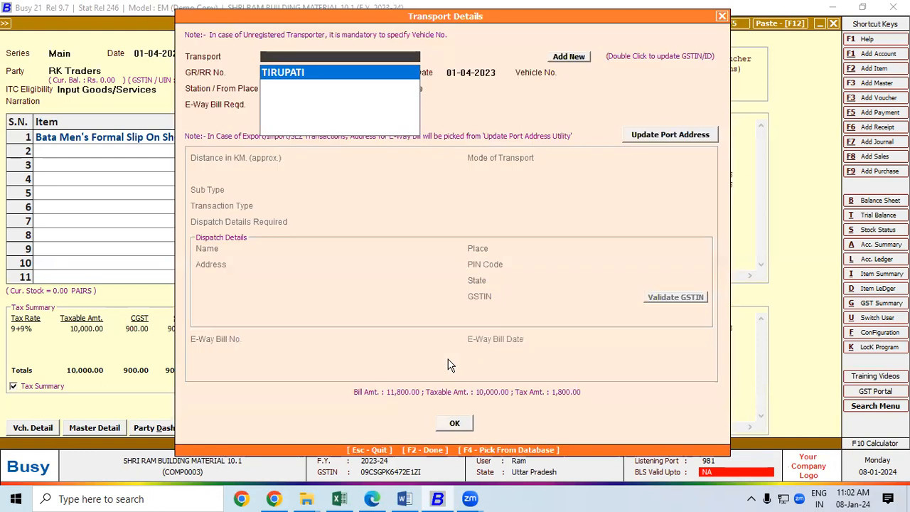
left_click(452, 424)
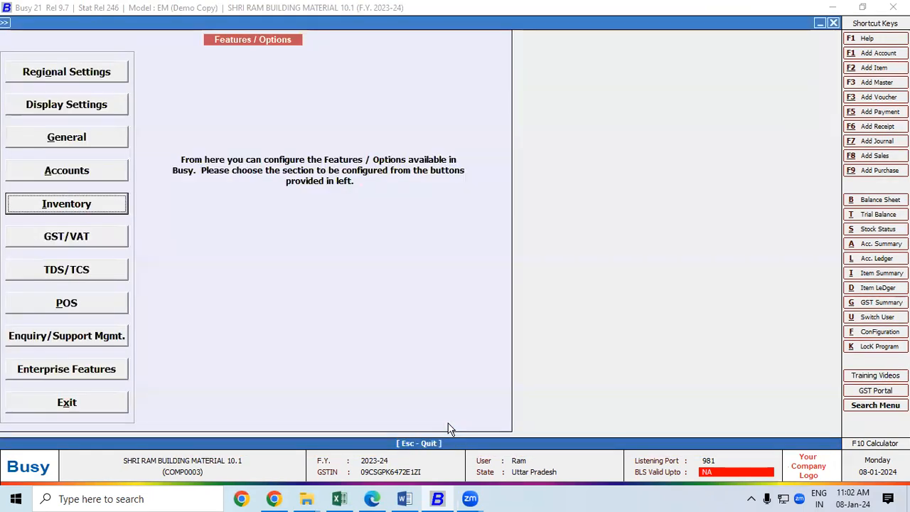
Step: Start a new sales voucher with sale type Local-18%
key("Escape")
key("Escape")
key("Escape")
key("Escape")
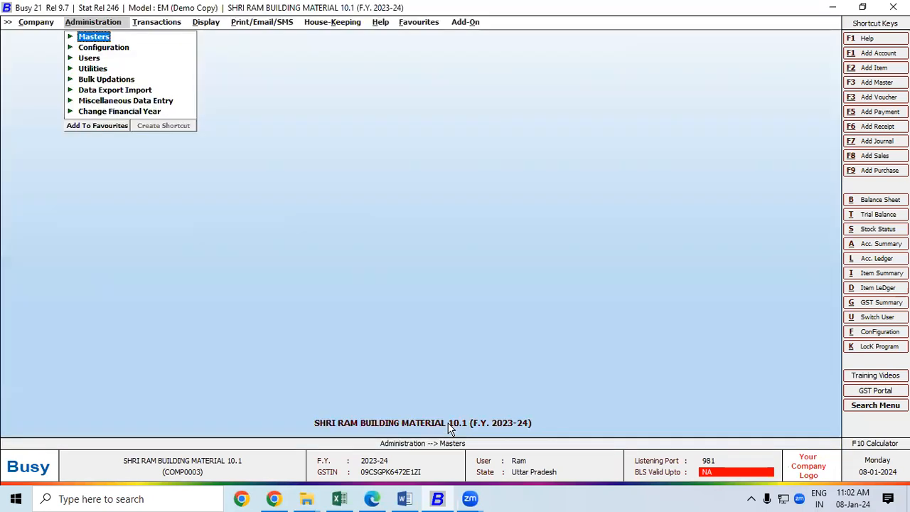
left_click(874, 156)
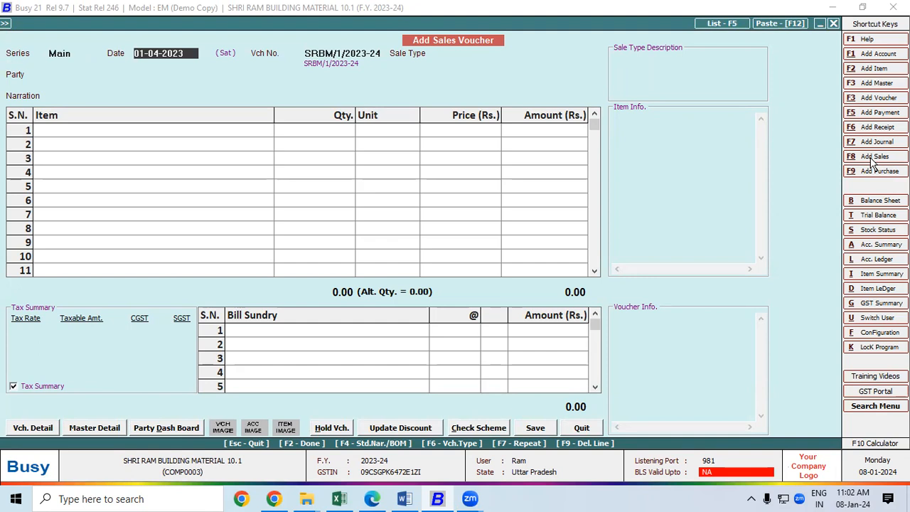
key("Return")
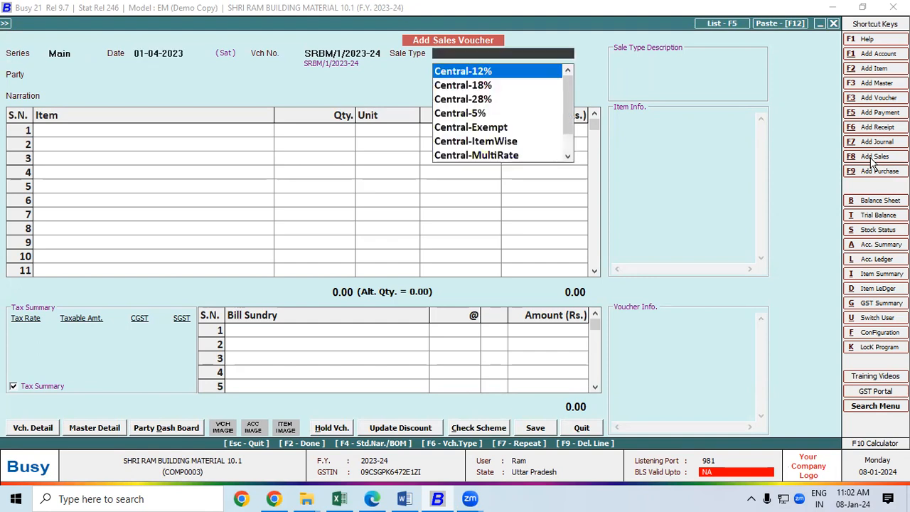
type("18")
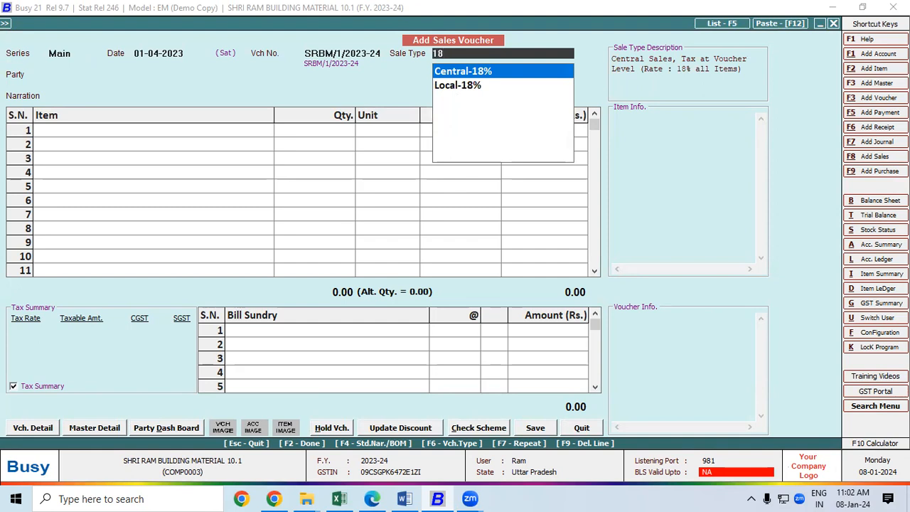
key("Down")
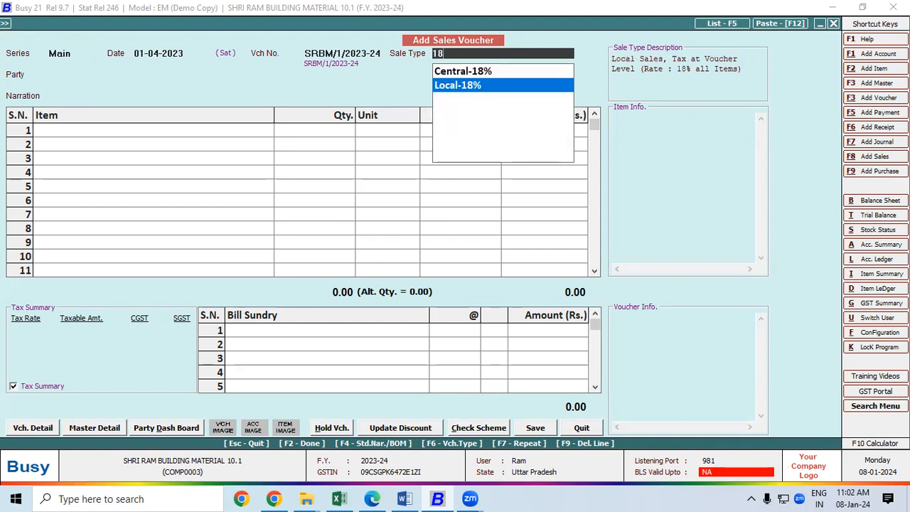
key("Return")
Step: Set party Cash and sell 1 pair of Bata Men's Formal Slip On Shoes
type("CASH")
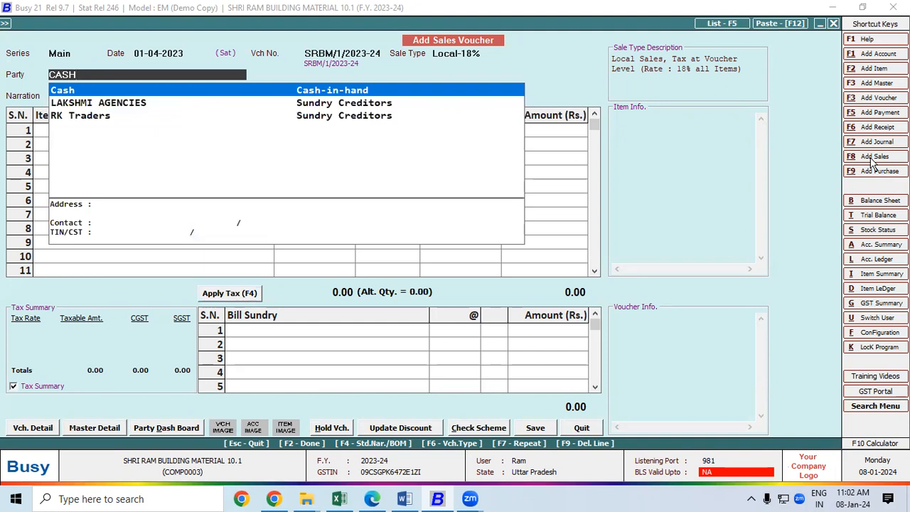
key("Return")
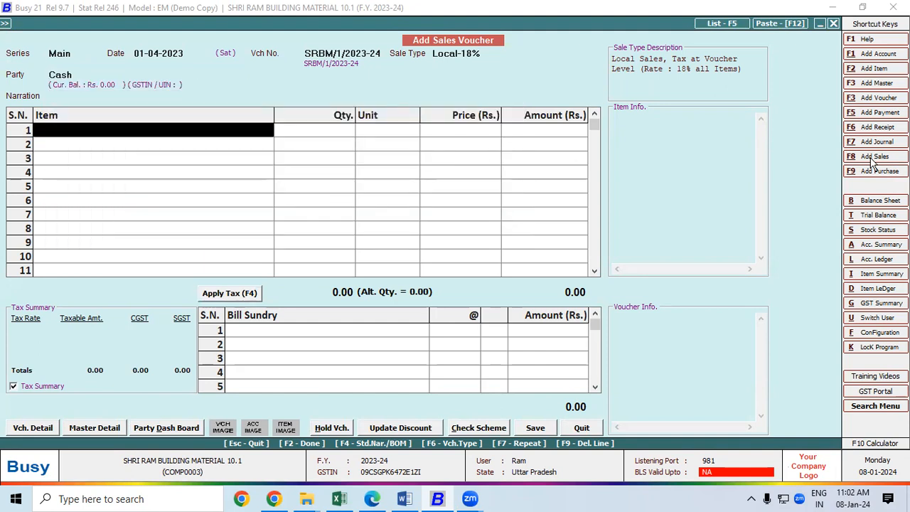
key("Down")
key("Down")
key("Down")
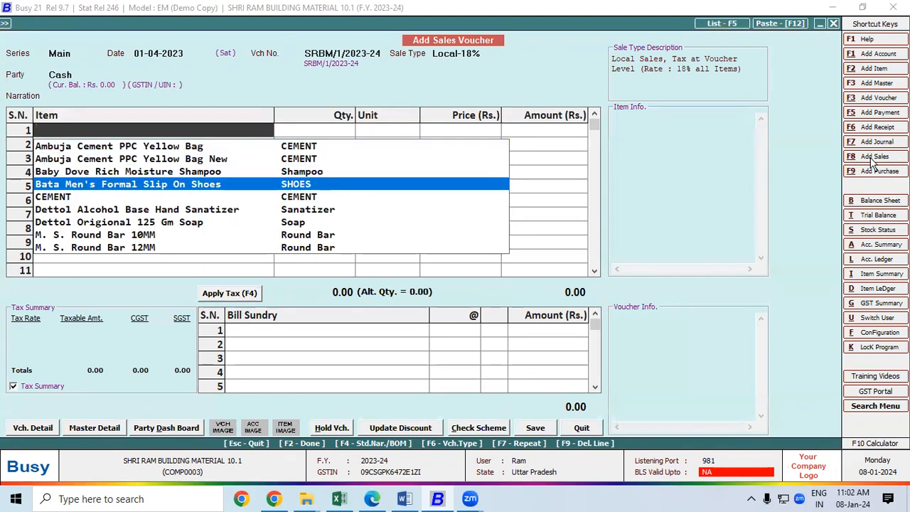
key("Return")
type("1")
key("Return")
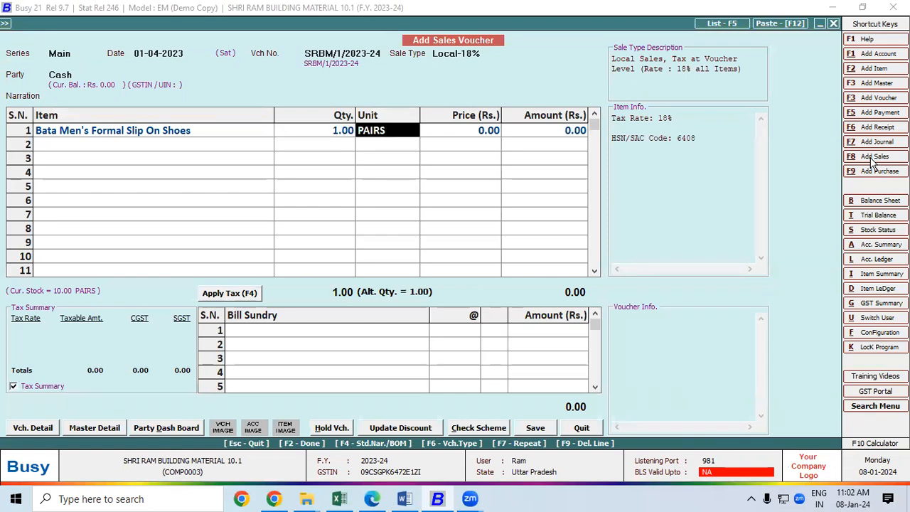
key("Return")
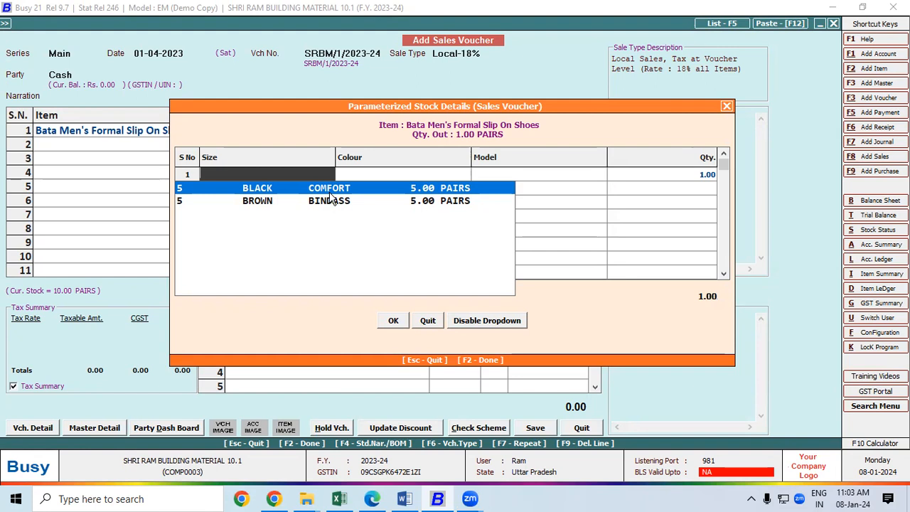
Step: Sell the size 5 BROWN BINDASS pair at 1,200 with 9% CGST/SGST, and save
key("Down")
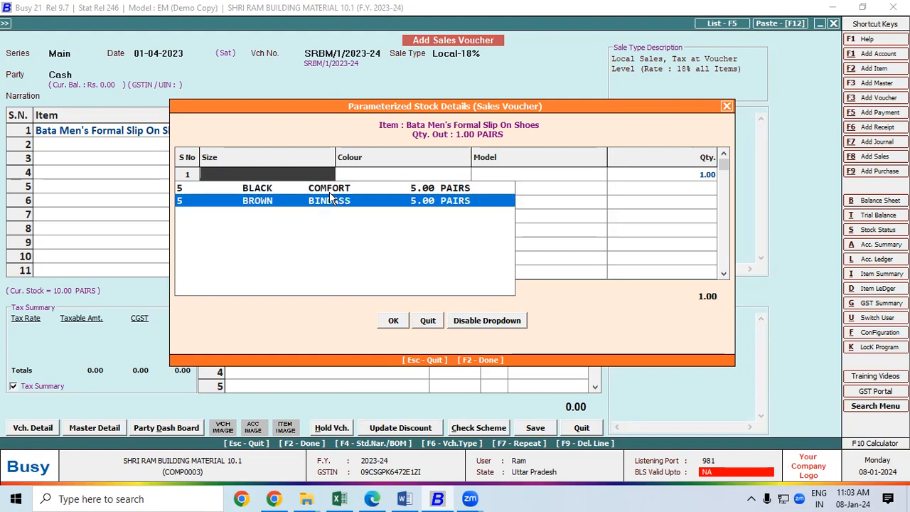
key("Return")
key("Return")
key("Return")
key("Return")
key("Return")
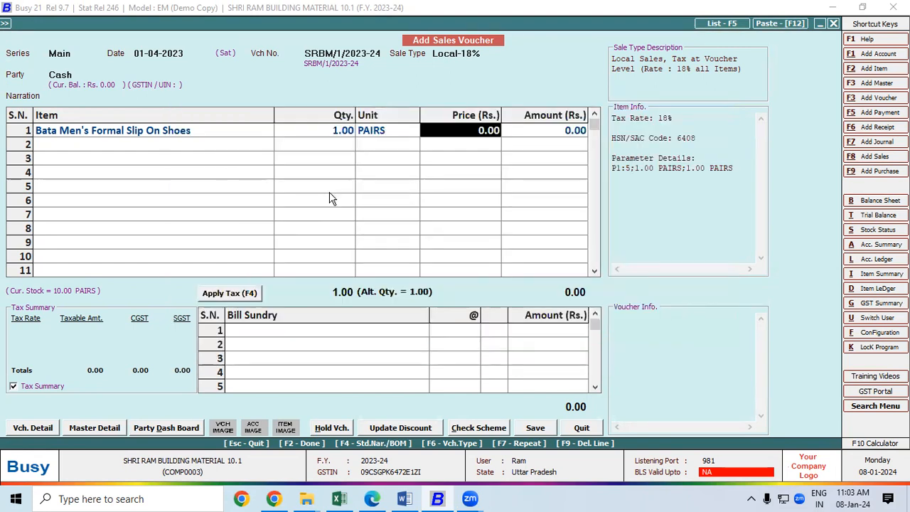
type("1200")
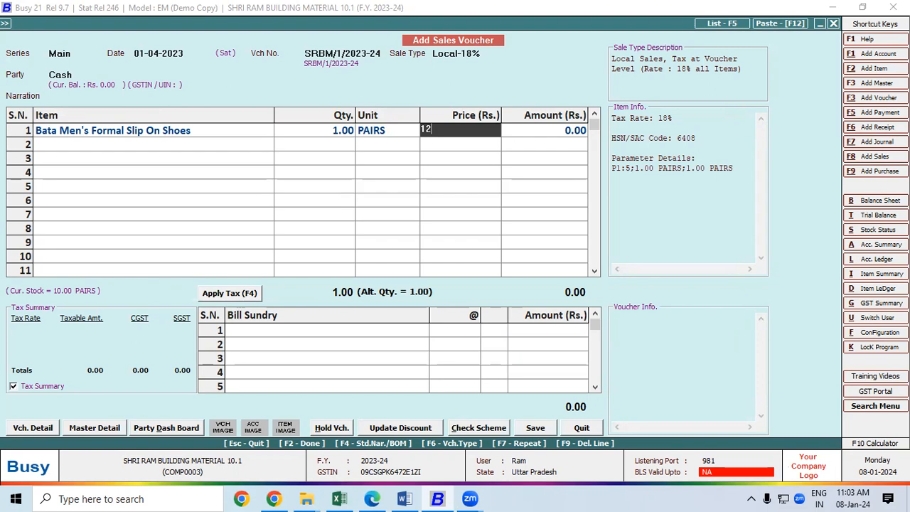
key("Return")
key("Return")
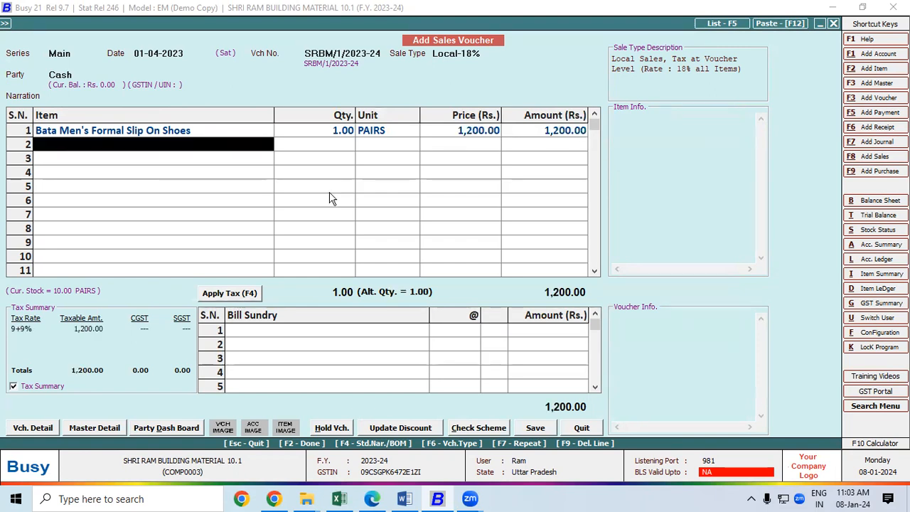
left_click(235, 294)
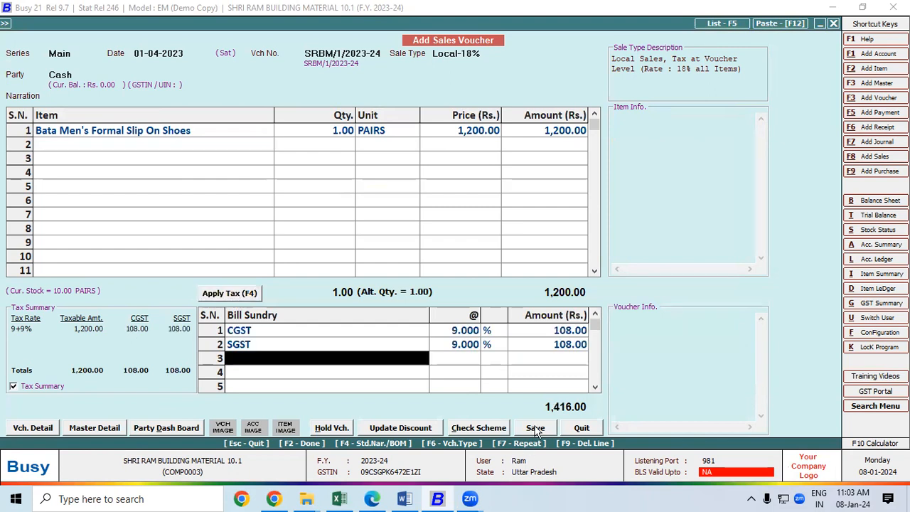
key("F2")
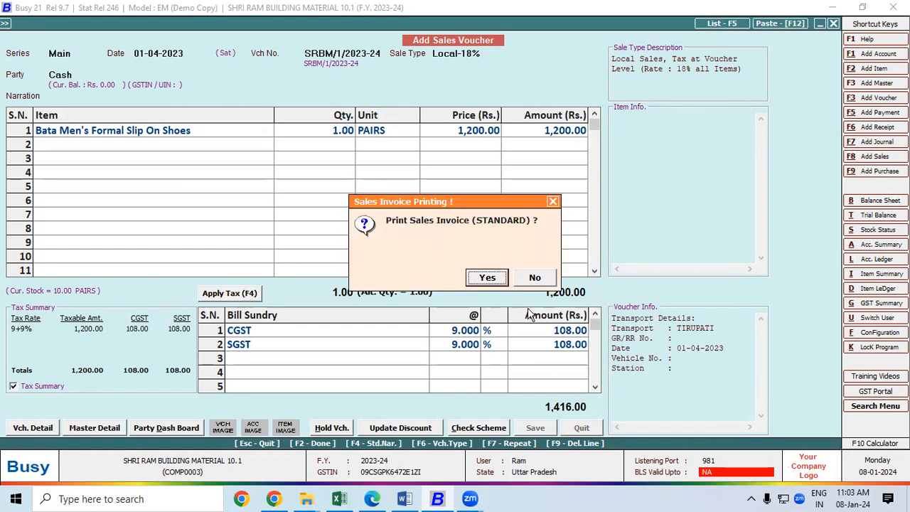
Step: Print the sale invoice in Preview mode, saving the standard invoice format configuration
left_click(490, 278)
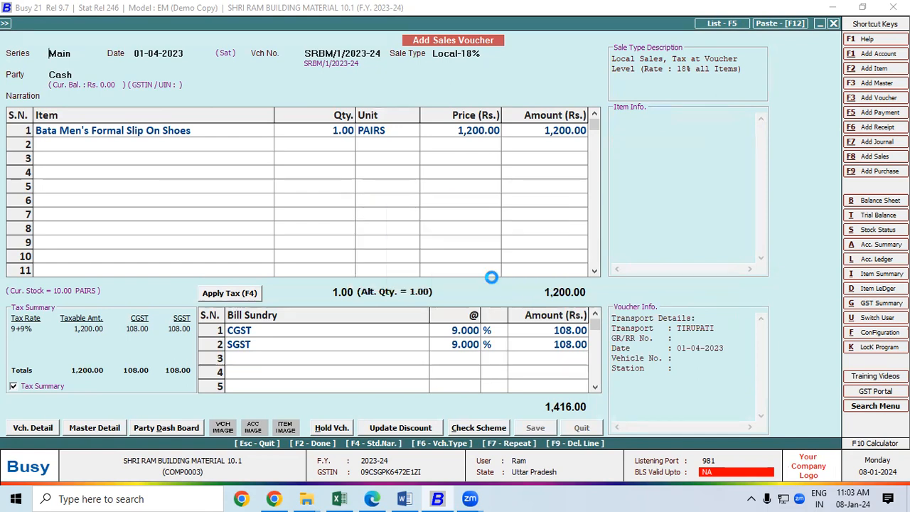
left_click(127, 129)
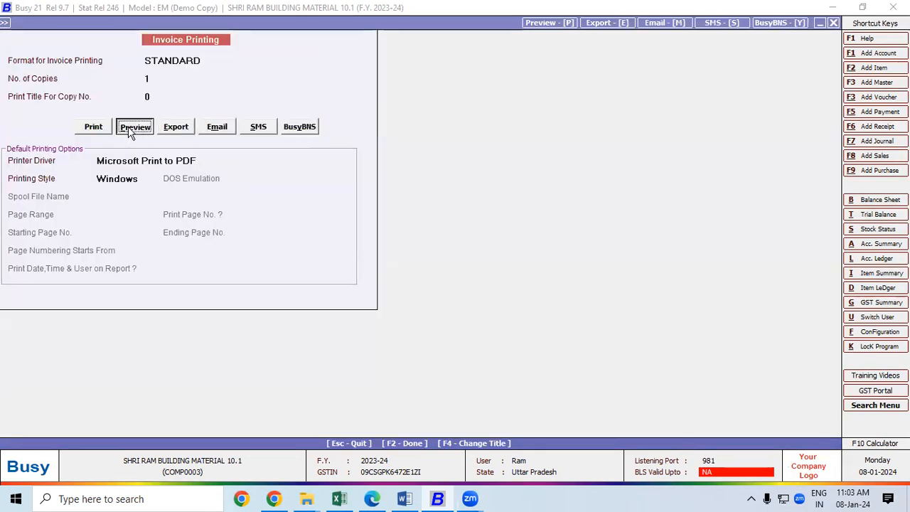
left_click(490, 279)
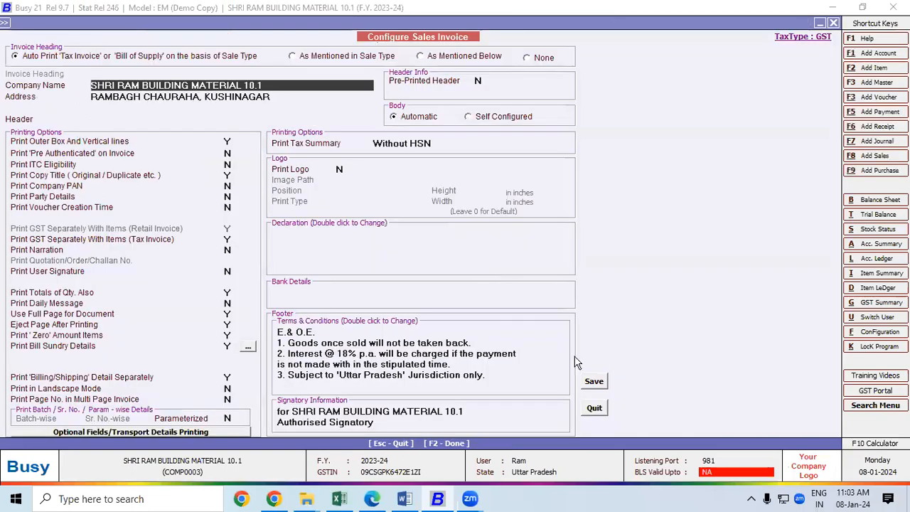
left_click(593, 380)
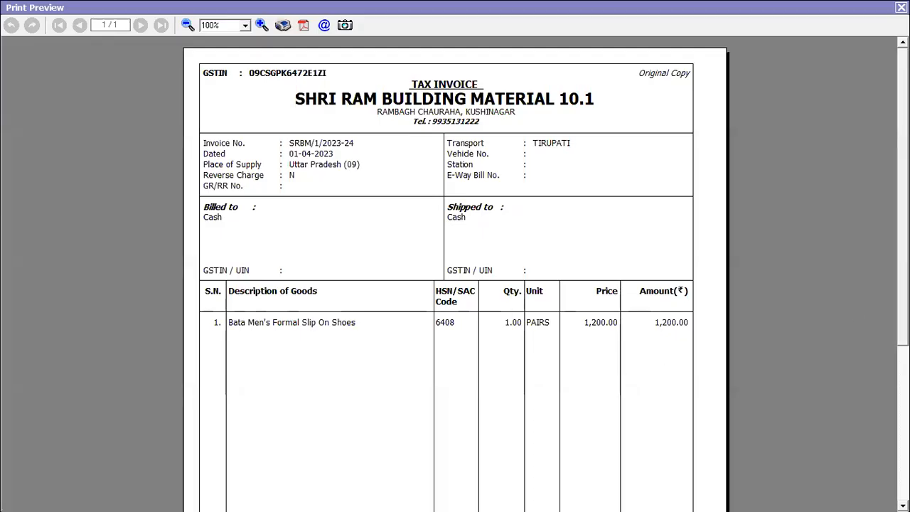
Step: Scroll through the 1,416.00 tax invoice preview, then close it
scroll(616, 364, "down", 1)
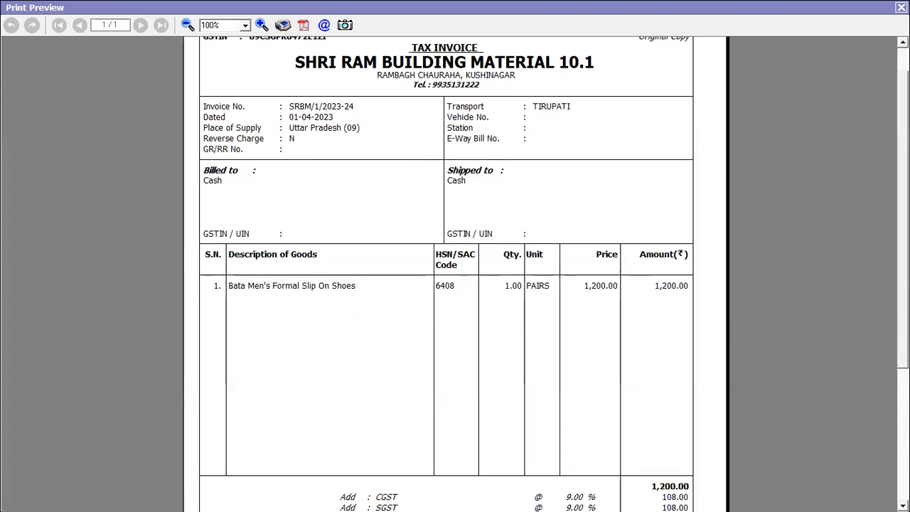
scroll(650, 165, "up", 1)
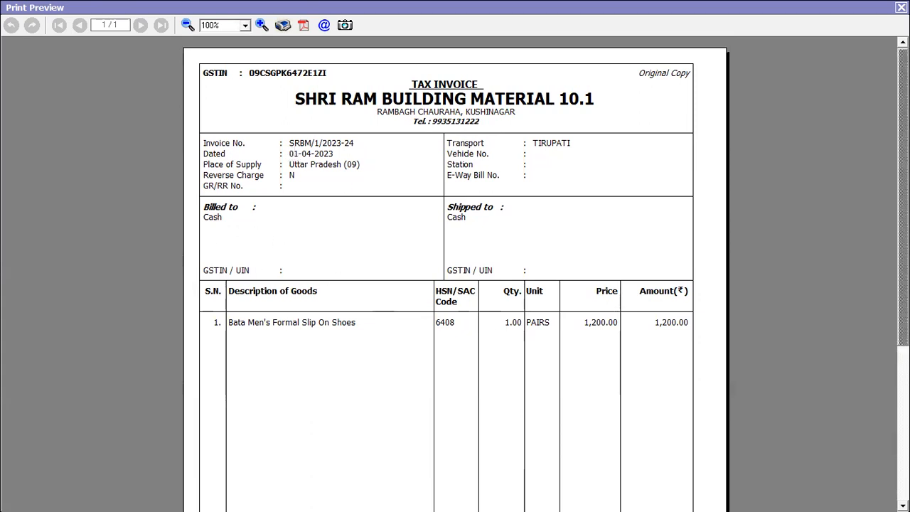
scroll(456, 285, "down", 5)
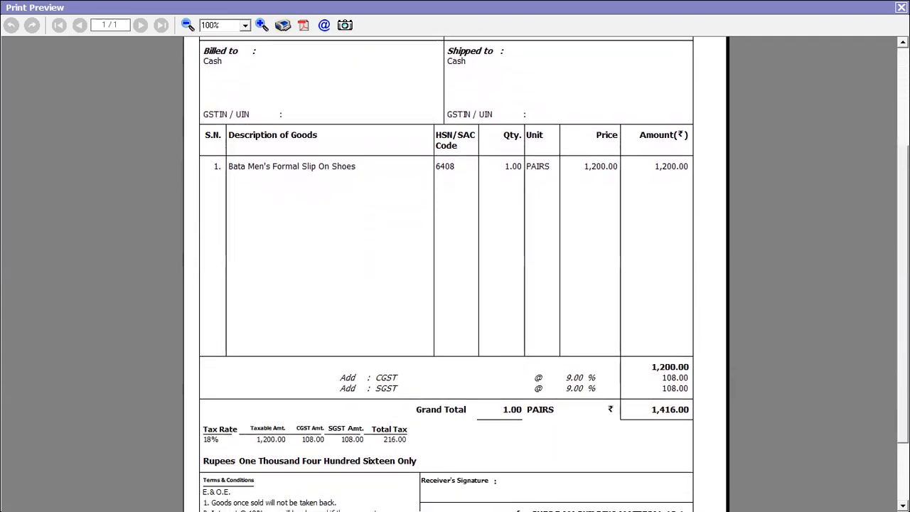
scroll(456, 284, "down", 1)
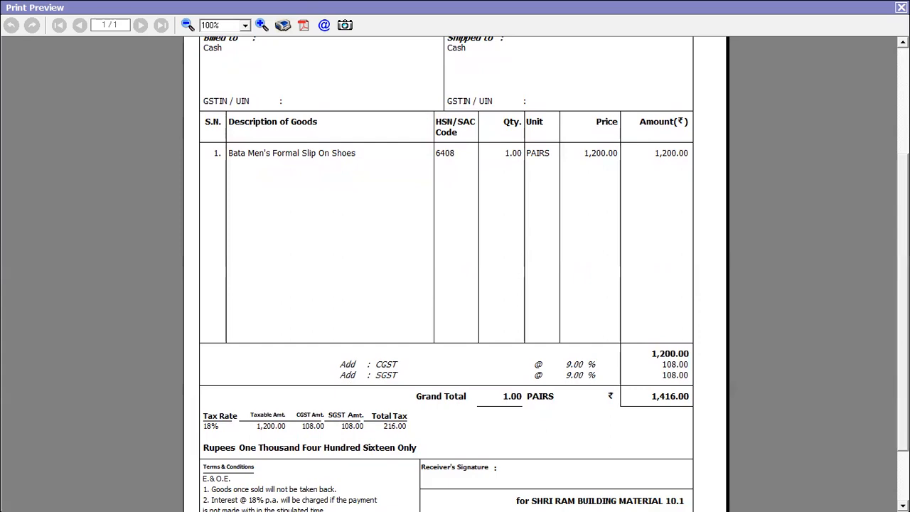
left_click(901, 7)
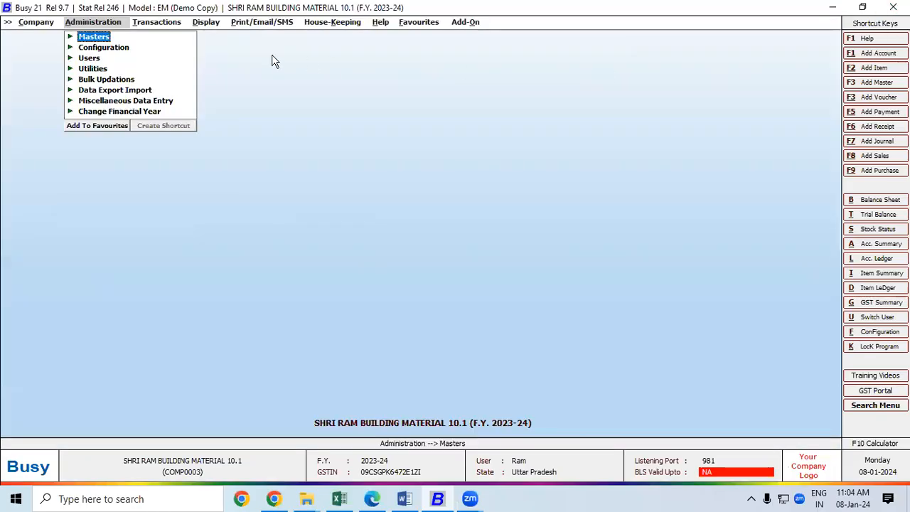
Step: Open the detailed Parameterized Closing Stock report options for All Items, dated 01-04-2023 to 01-04-2023
left_click(204, 24)
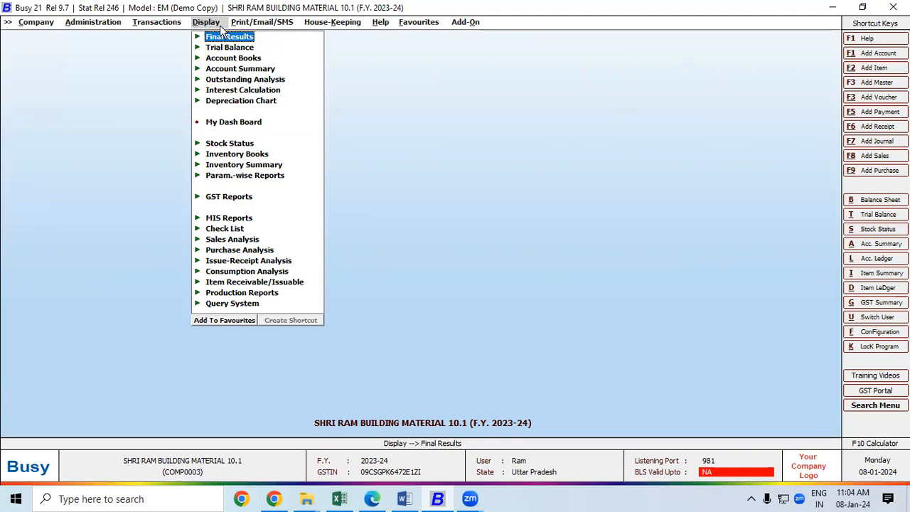
left_click(232, 178)
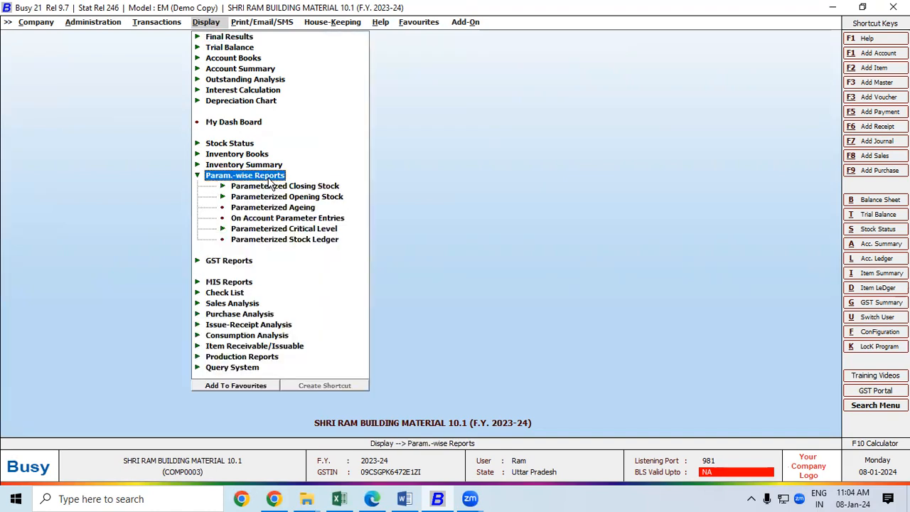
left_click(267, 187)
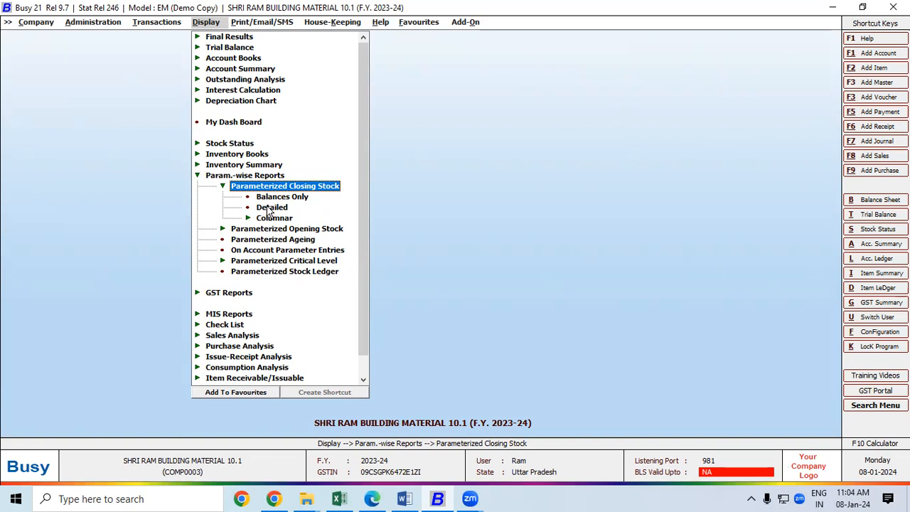
double_click(271, 208)
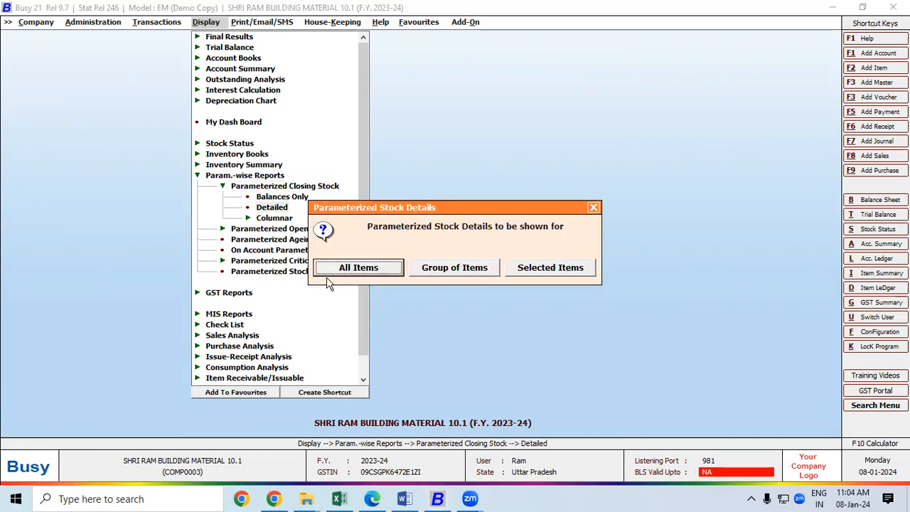
left_click(360, 268)
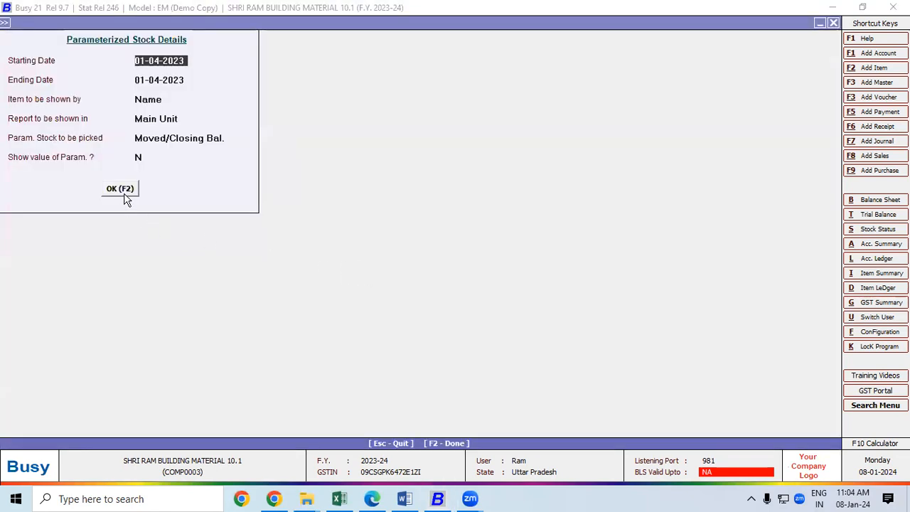
Step: Open the Parameterized Stock Details, inspect the BROWN BINDASS and BLACK COMFORT rows, then close it
left_click(123, 190)
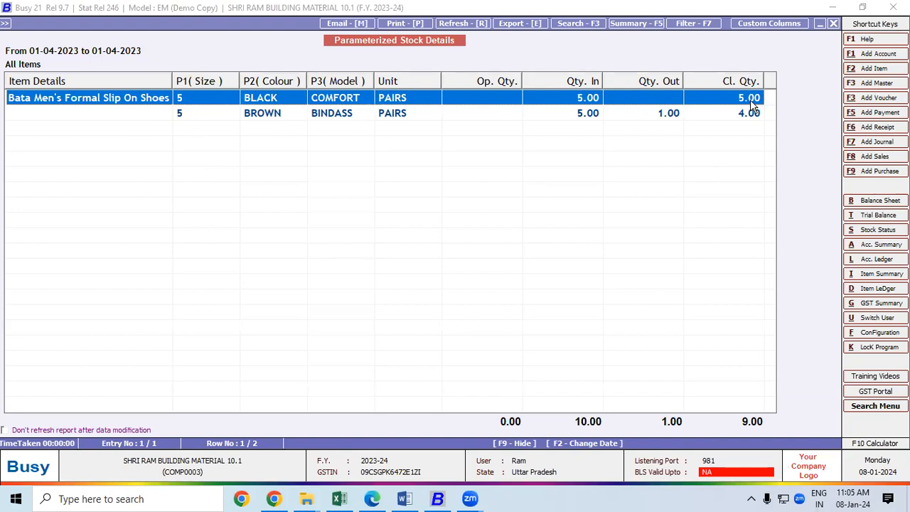
left_click(211, 114)
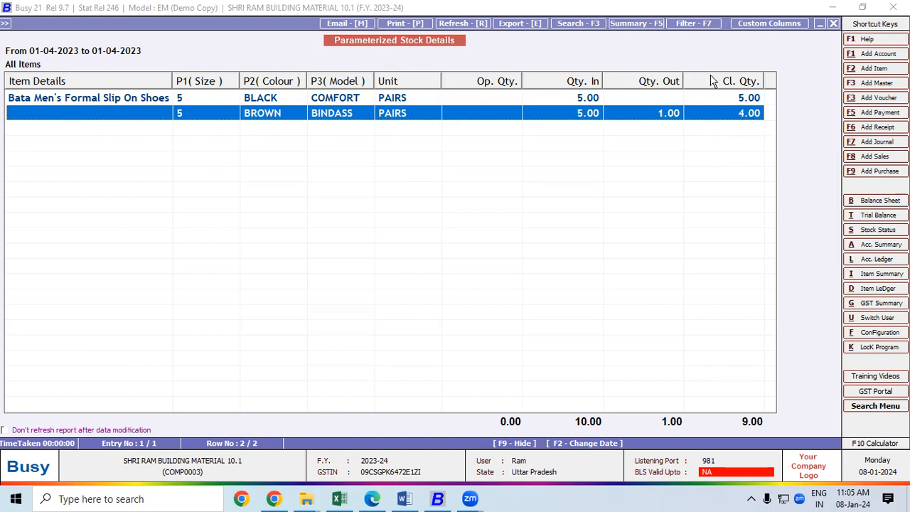
left_click(123, 100)
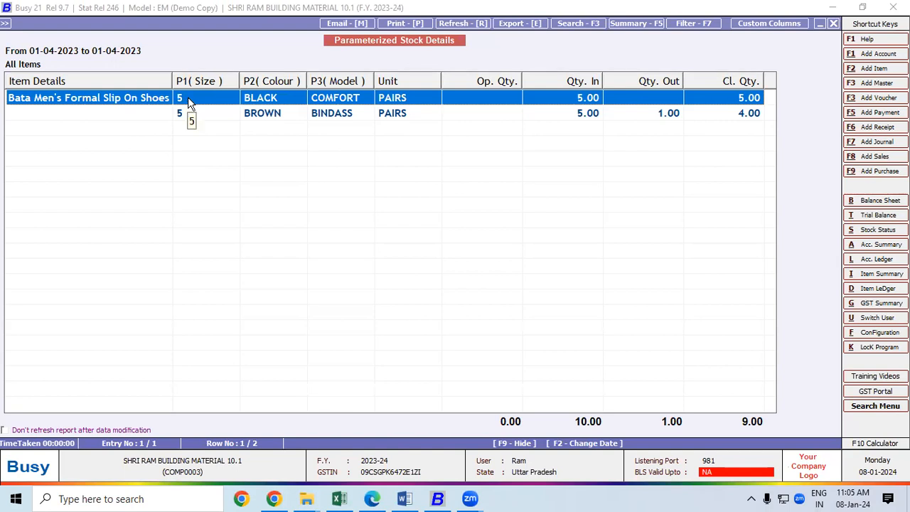
key("Escape")
Step: Run the balances-only stock status for All Items (5 Black Comfort, 4 Brown Bindass), then close it
key("Escape")
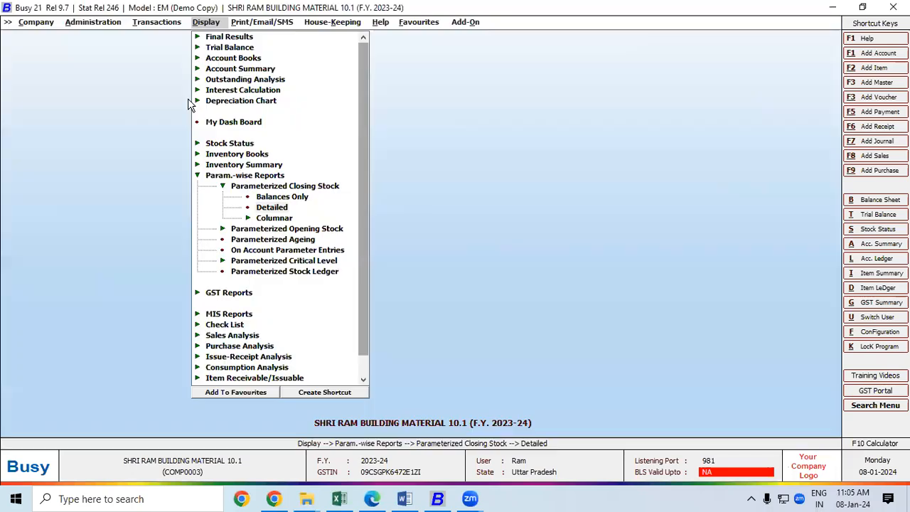
key("Escape")
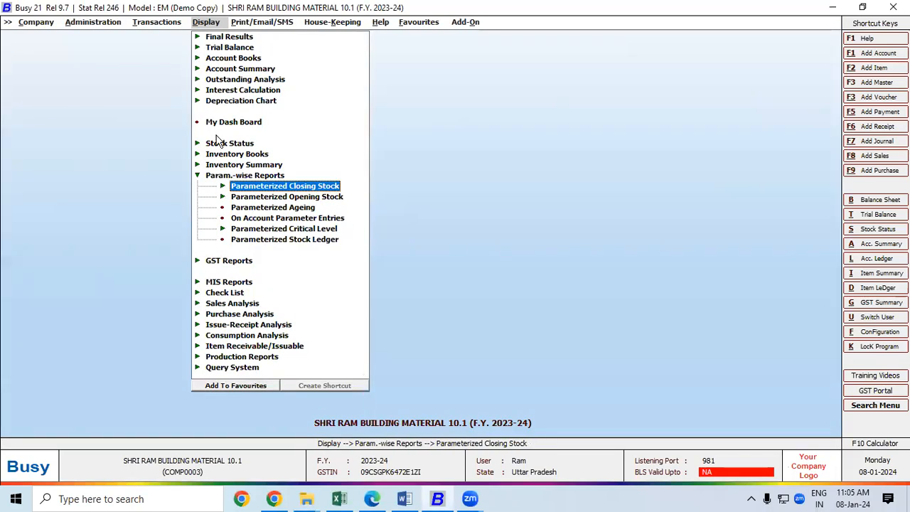
left_click(286, 187)
left_click(279, 198)
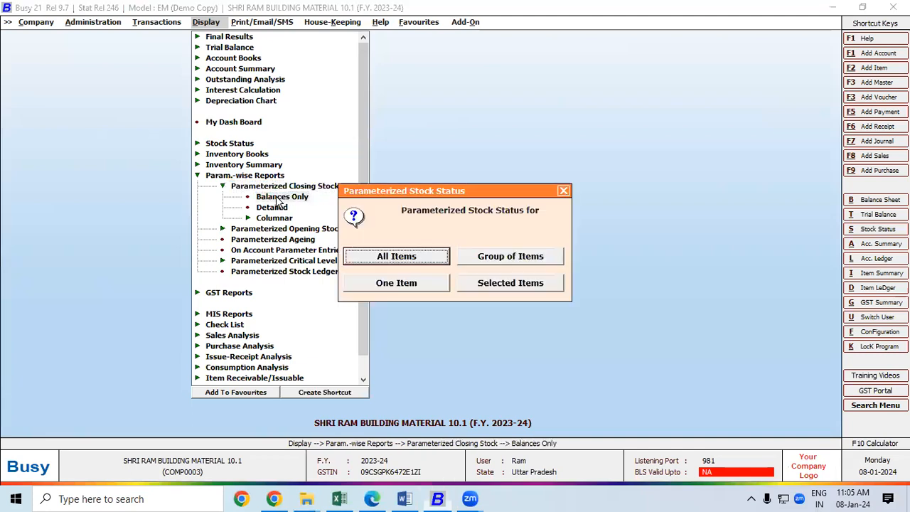
left_click(397, 258)
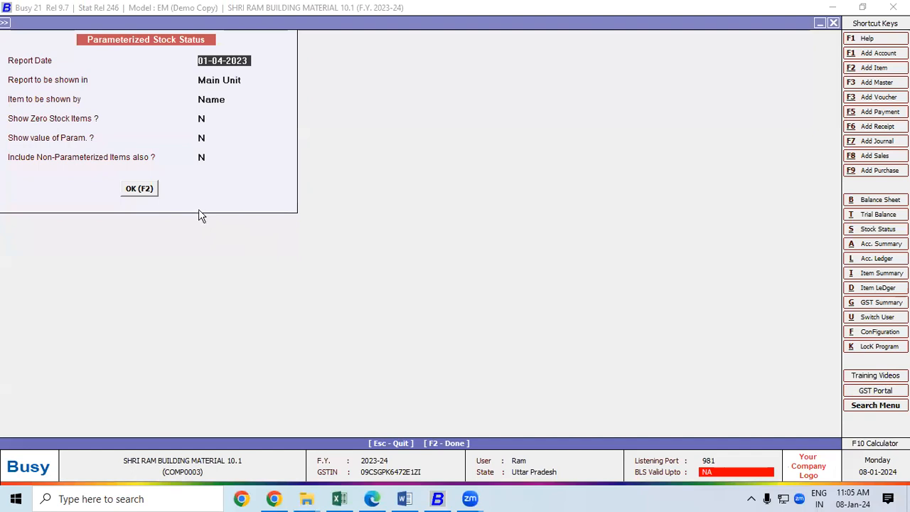
left_click(135, 190)
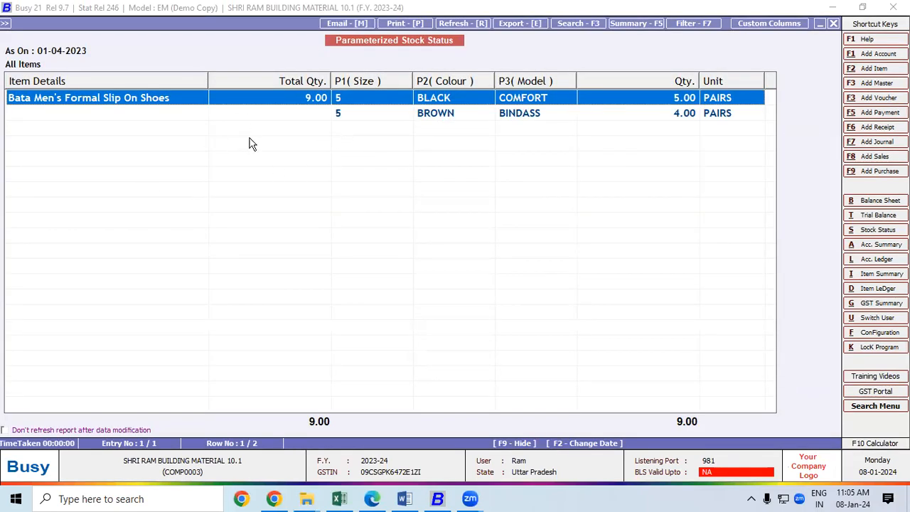
left_click(642, 116)
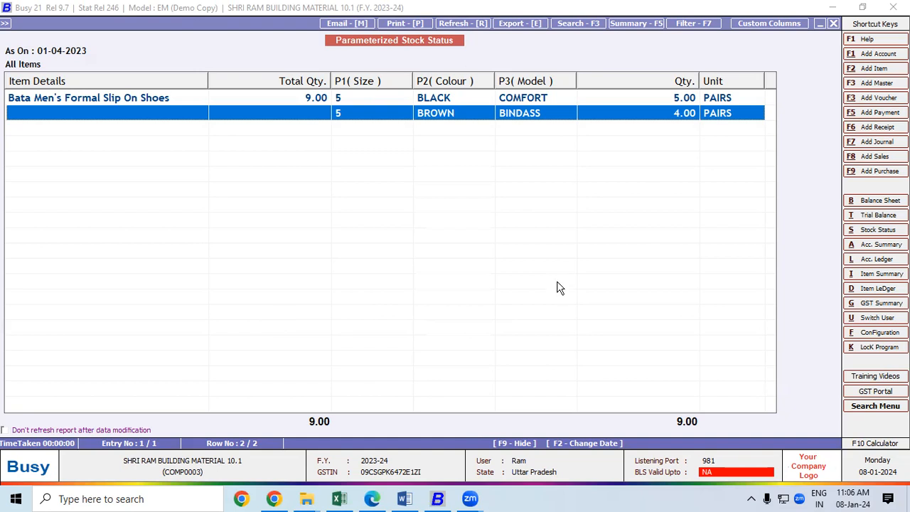
key("Escape")
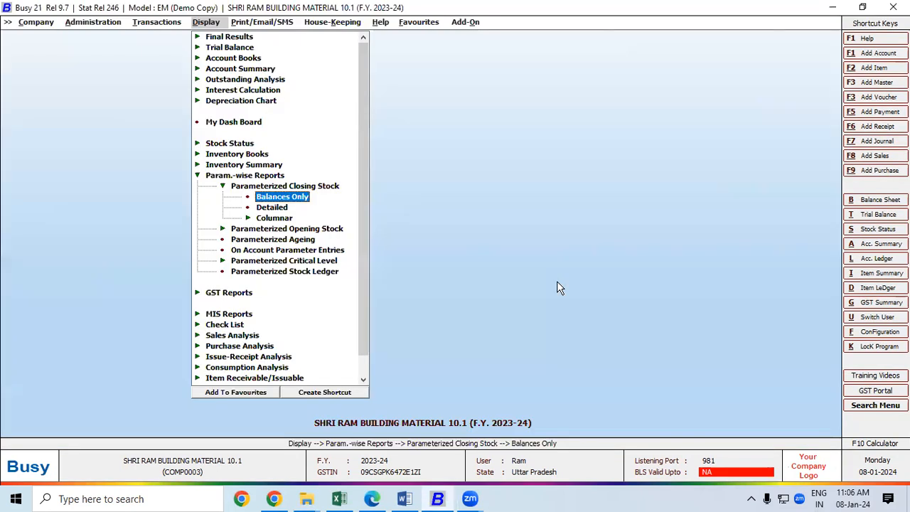
Step: Open the Parameterized Stock Ledger options with Bata Men's Formal Slip On Shoes as the item
key("Escape")
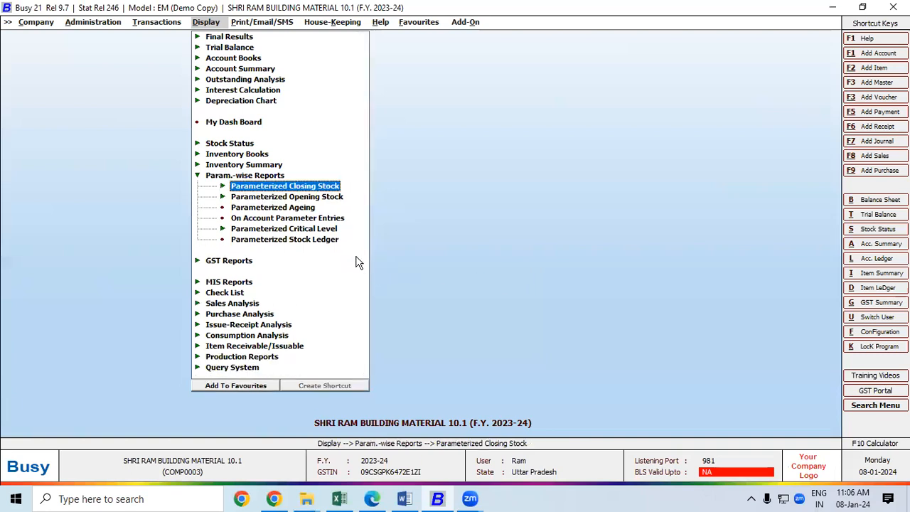
left_click(297, 198)
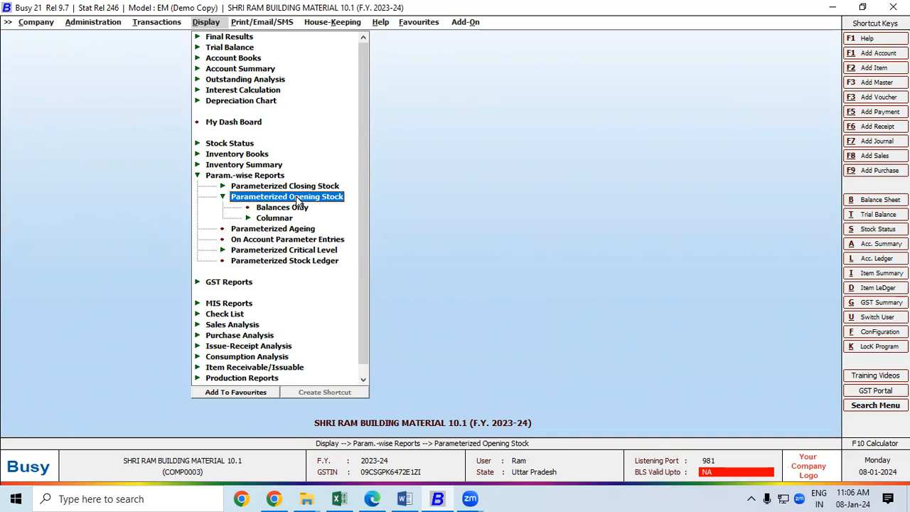
left_click(295, 195)
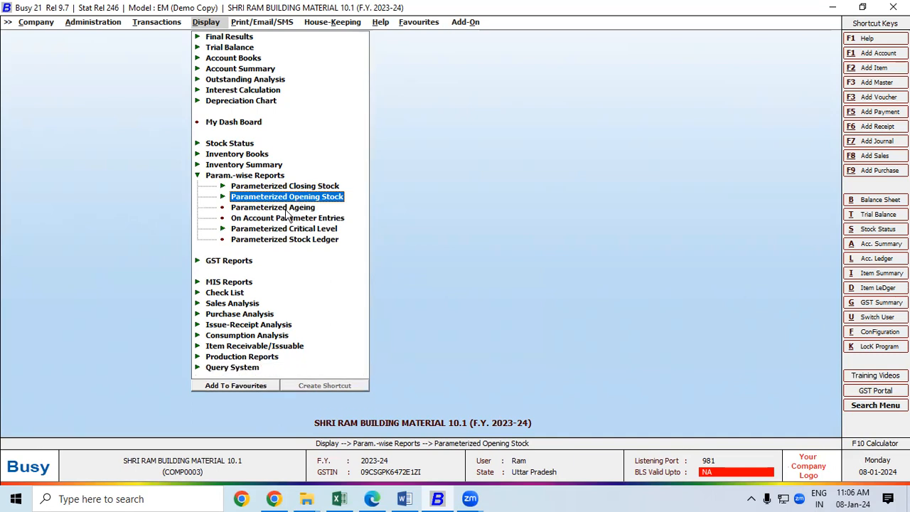
left_click(282, 240)
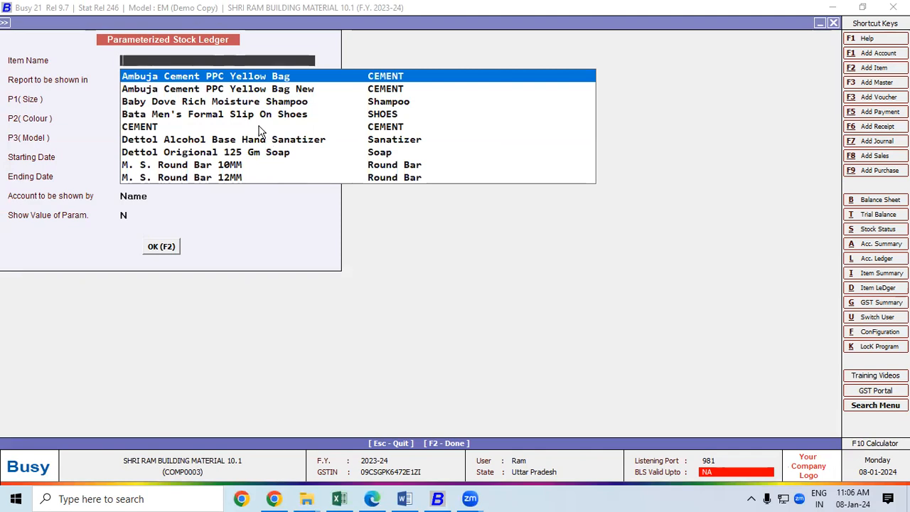
left_click(252, 116)
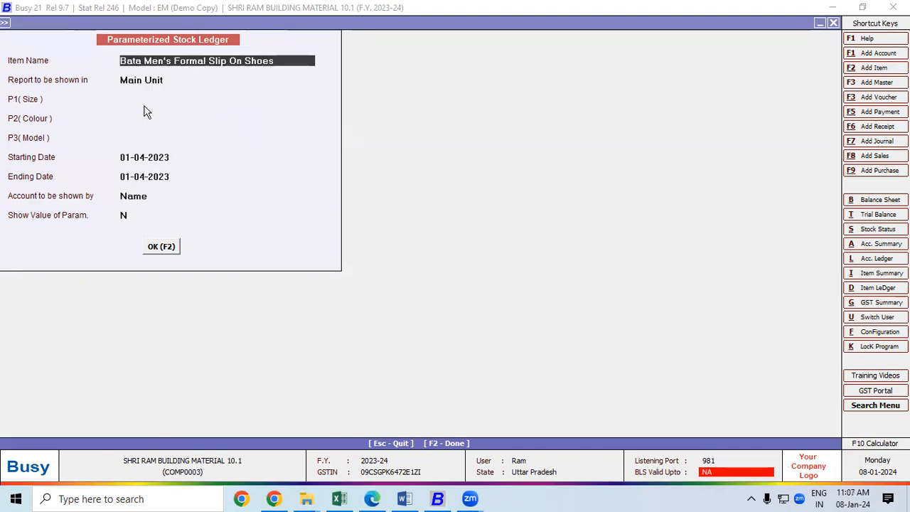
Step: Generate the Bata shoes stock ledger, select the cash sale entry, and switch to the practice-set PDF
left_click(161, 247)
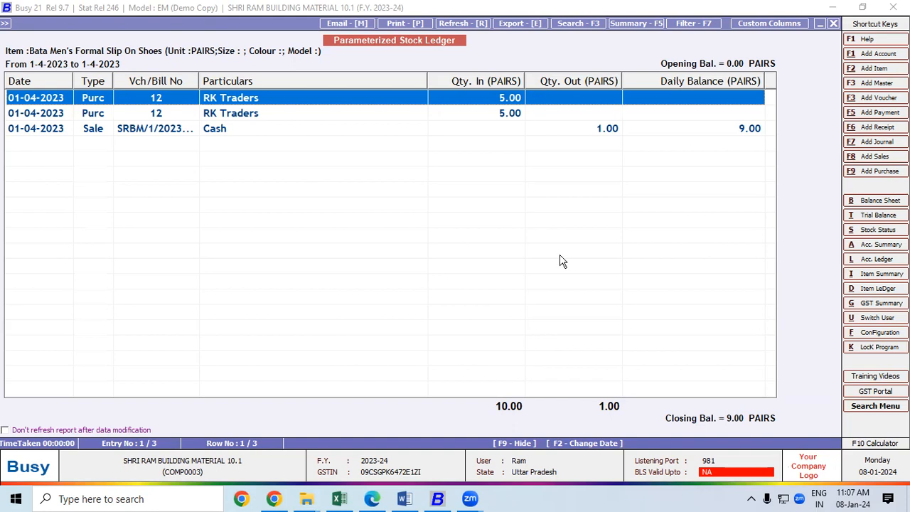
left_click(735, 131)
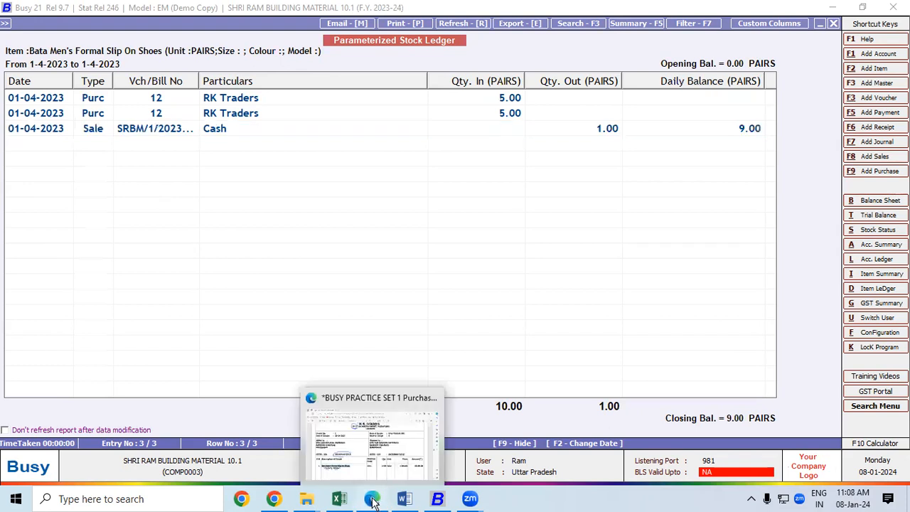
left_click(377, 434)
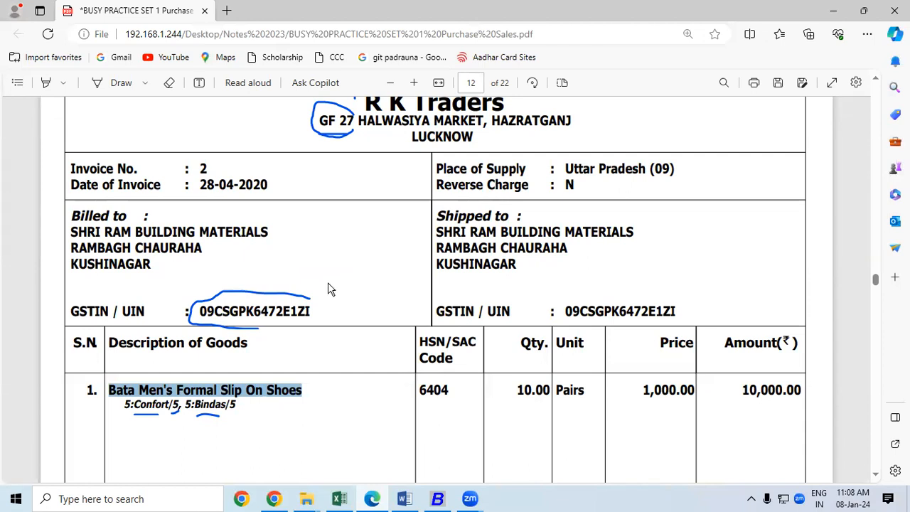
Step: Scroll the PDF up to page 11's transport details with the vehicle registration, then return to Busy
left_click(877, 82)
left_click(877, 82)
left_click(877, 82)
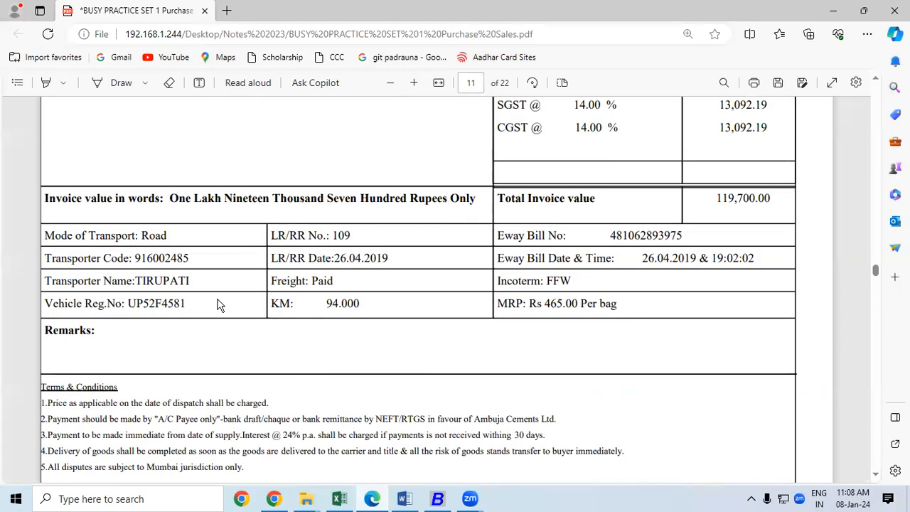
left_click(436, 500)
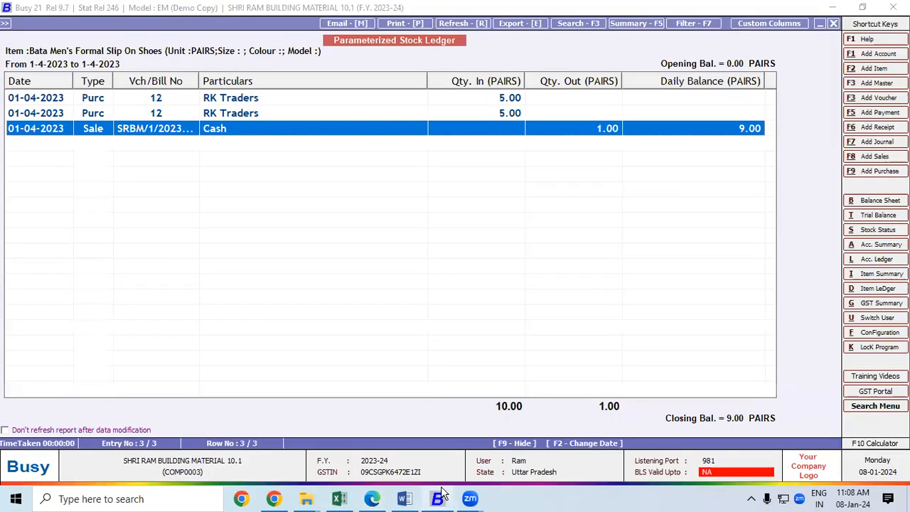
Step: Go to Configuration > Features and Options > GST/VAT, keep GST, and open the E-Way Bill Configuration
left_click(887, 334)
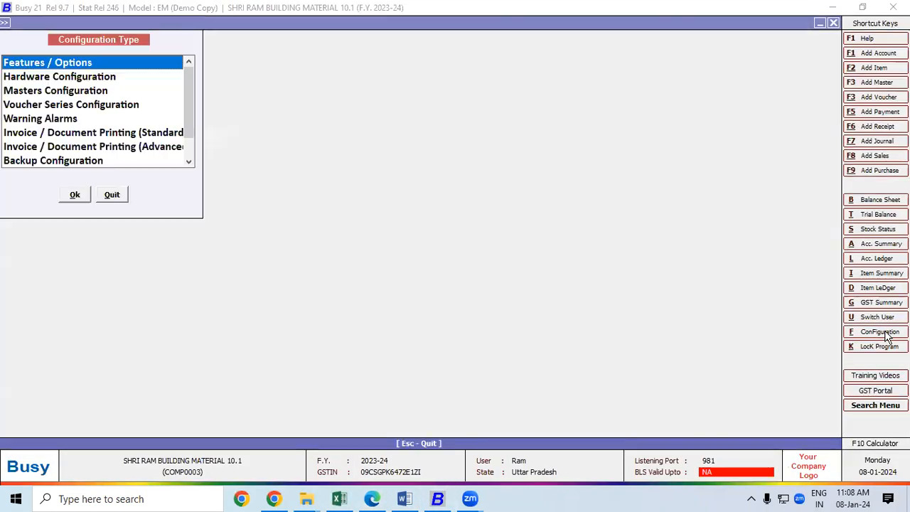
double_click(74, 64)
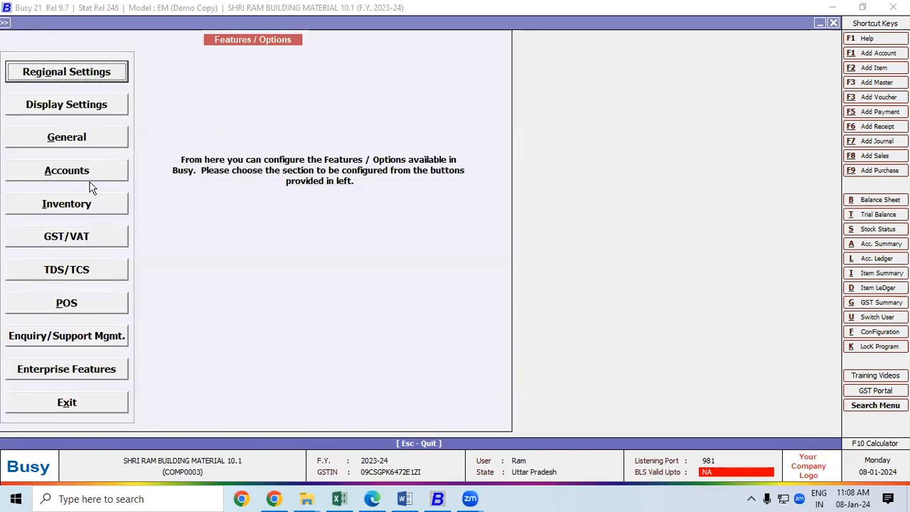
left_click(82, 241)
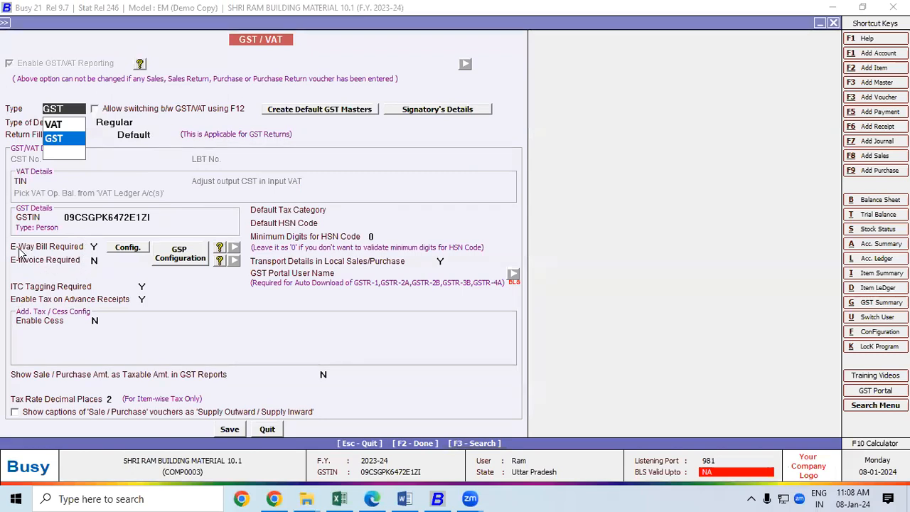
left_click(96, 248)
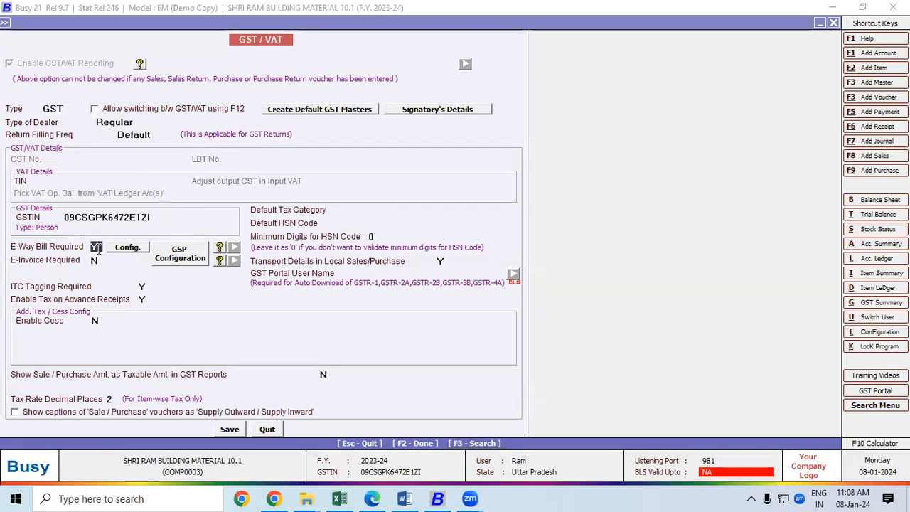
left_click(129, 248)
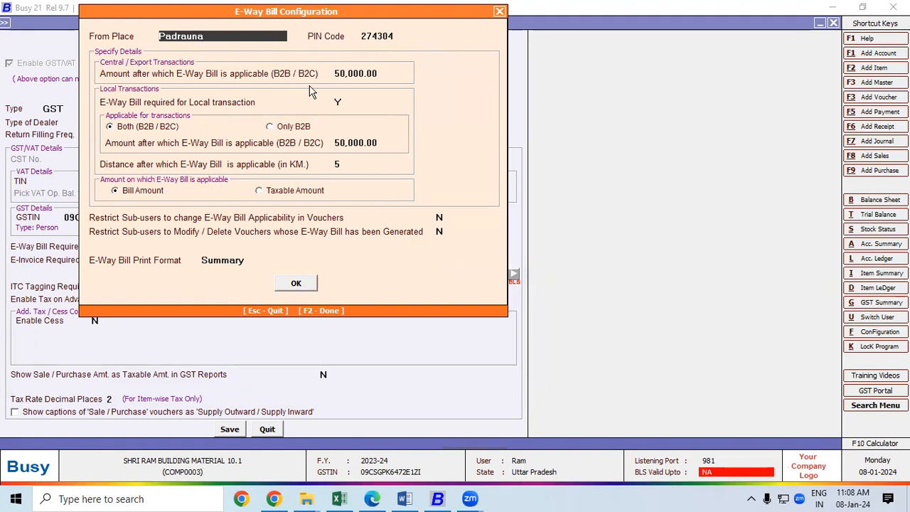
Step: Review the 50,000.00 interstate and local thresholds and distance, then close the e-way bill settings
left_click(337, 73)
left_click_drag(337, 73, 376, 71)
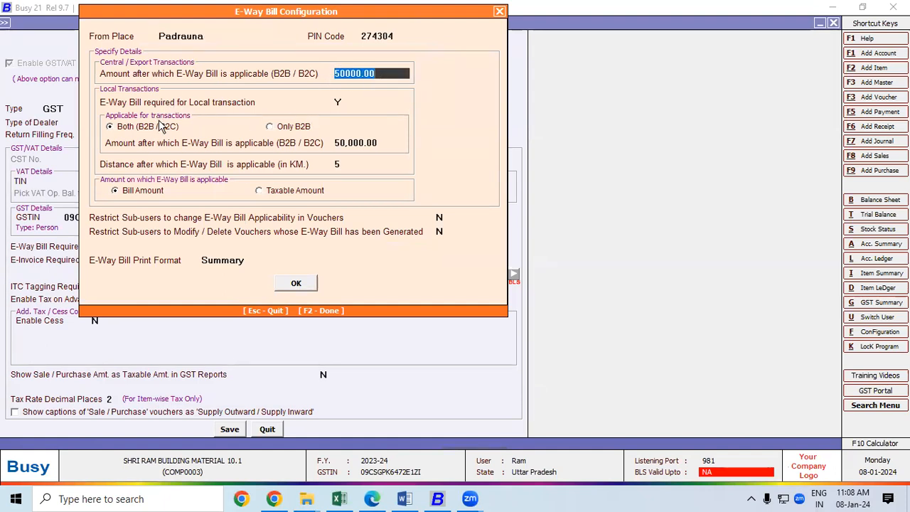
left_click(339, 102)
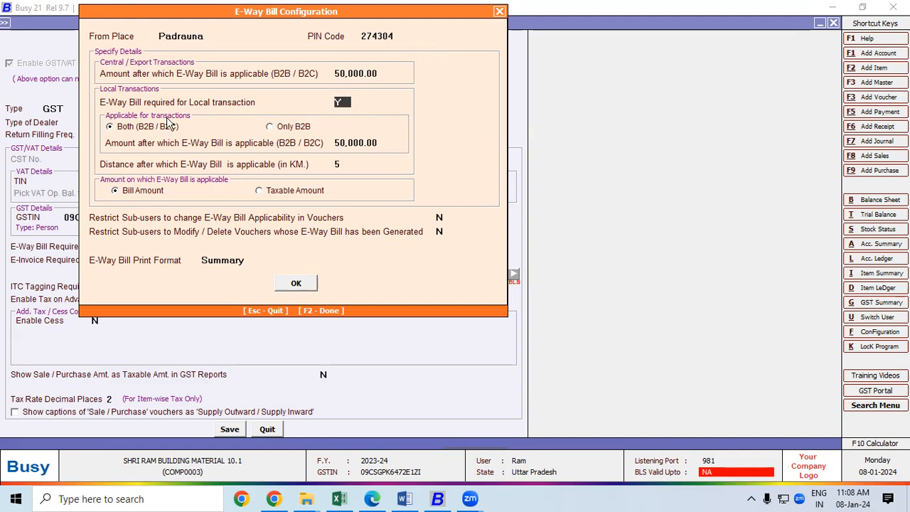
left_click(356, 142)
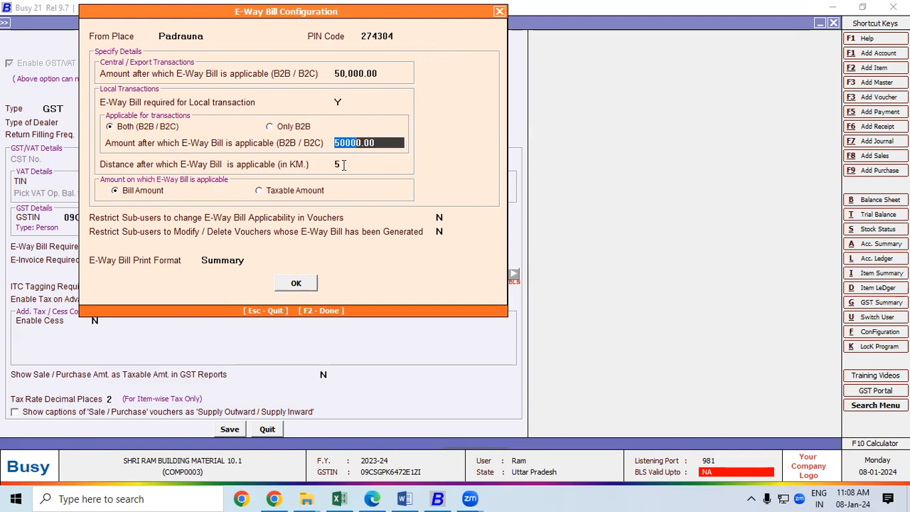
left_click(342, 164)
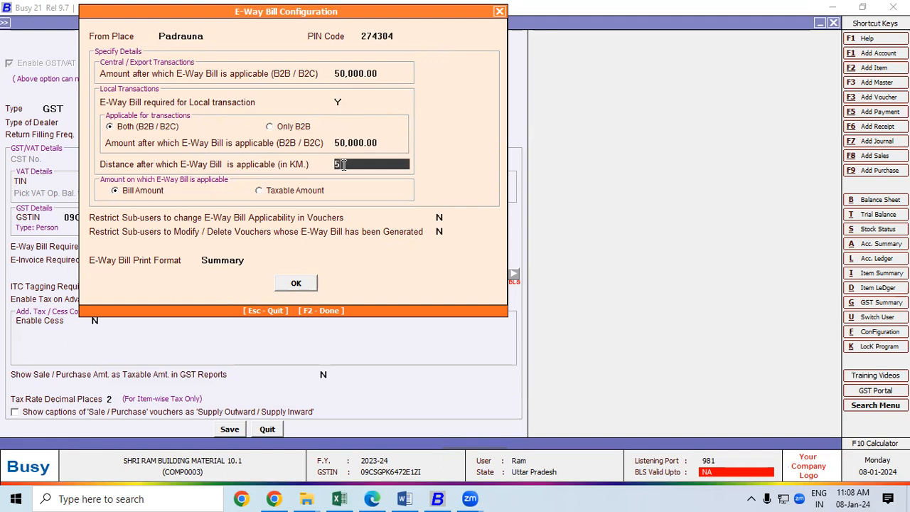
left_click(294, 283)
key("Escape")
key("Escape")
key("Escape")
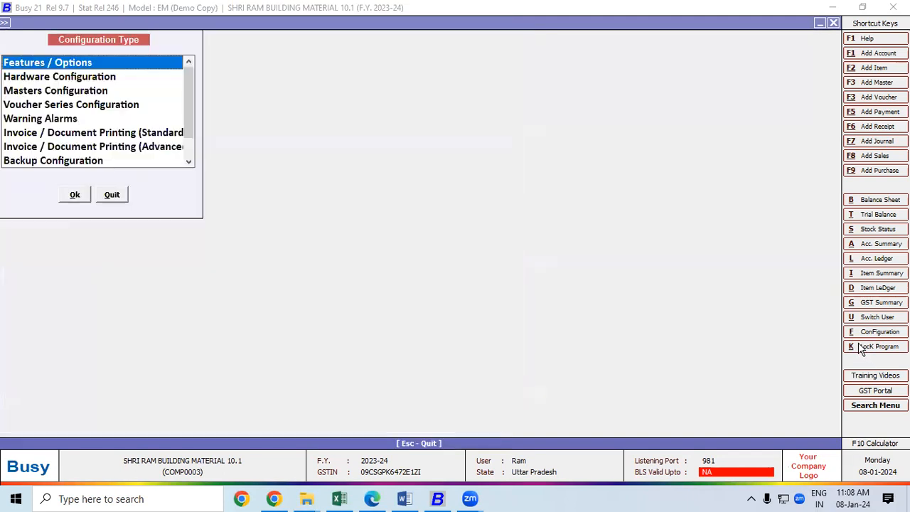
Step: List purchase vouchers on screen via Transactions > Purchase > List and open voucher 11 from Ambuja Cements
key("Escape")
key("Escape")
key("Escape")
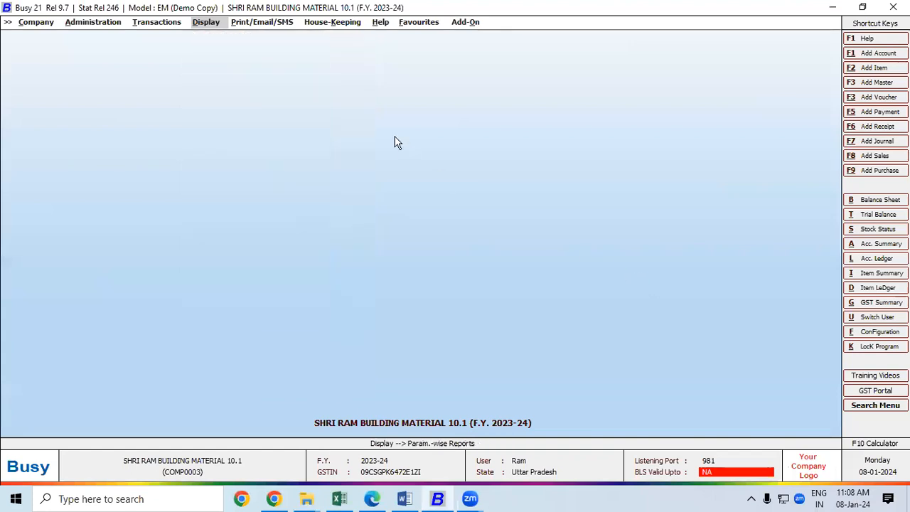
left_click(171, 29)
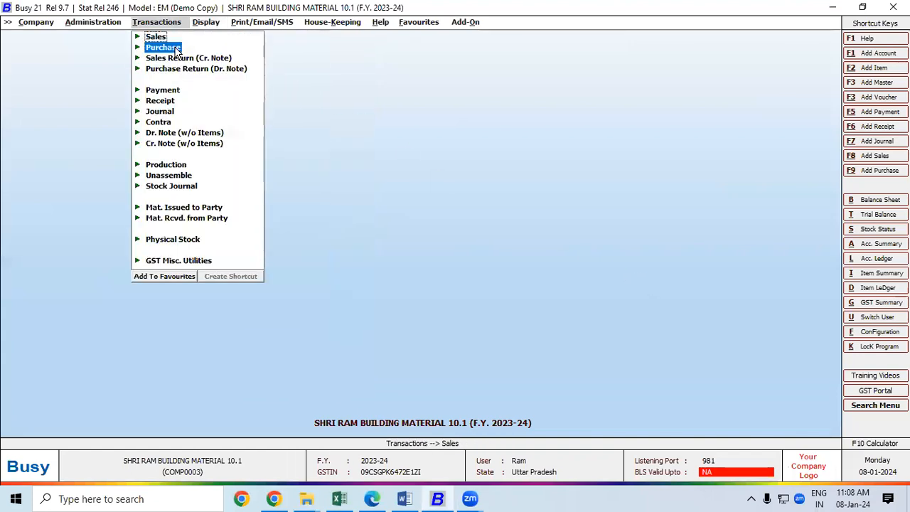
left_click(176, 47)
left_click(179, 79)
left_click(418, 276)
left_click(133, 245)
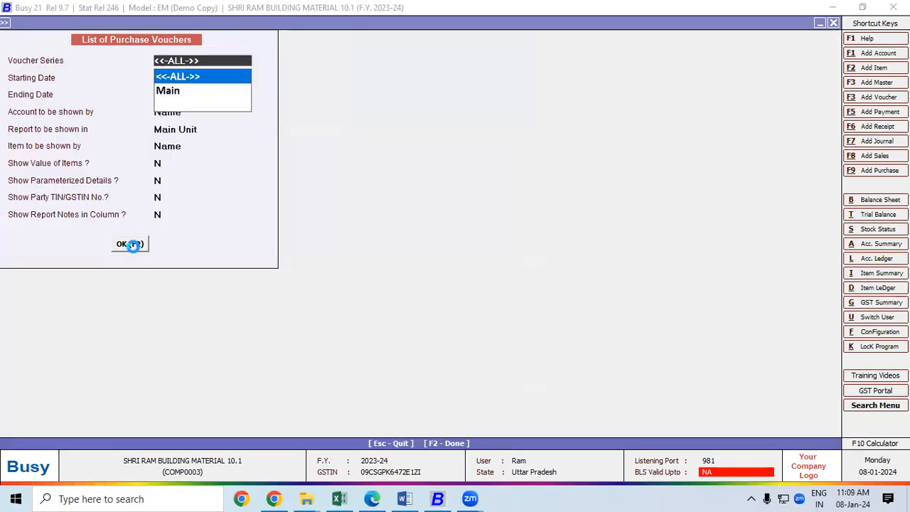
left_click(226, 317)
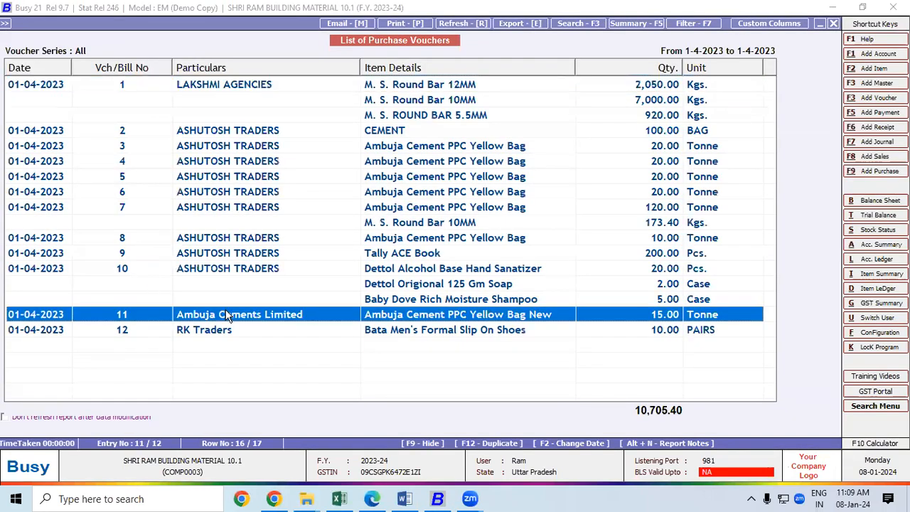
double_click(226, 317)
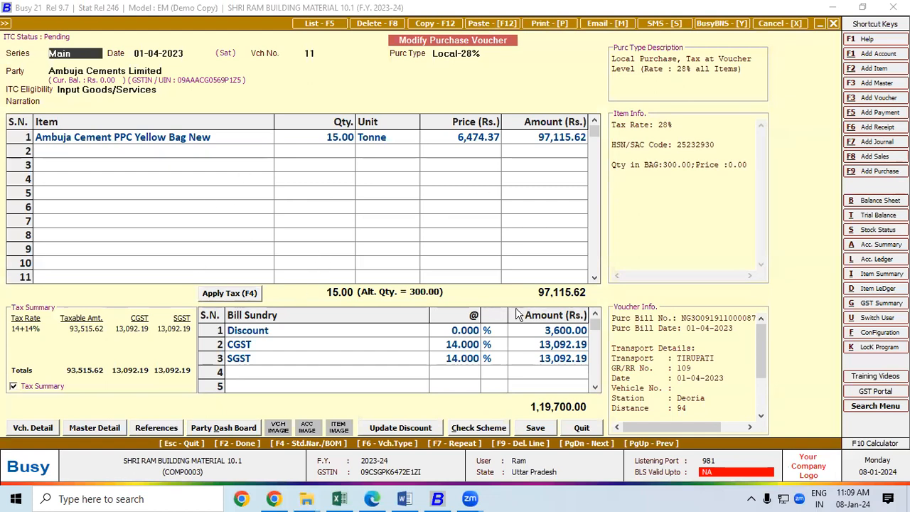
Step: Save the voucher, accept the GST and bill-by-bill dialogs, keep TIRUPATI as transporter, reach Vehicle No
left_click(535, 427)
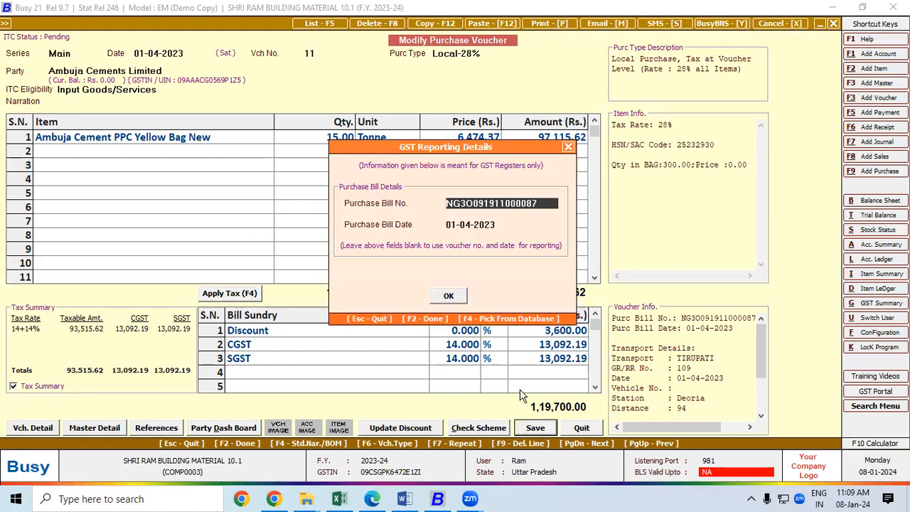
left_click(448, 297)
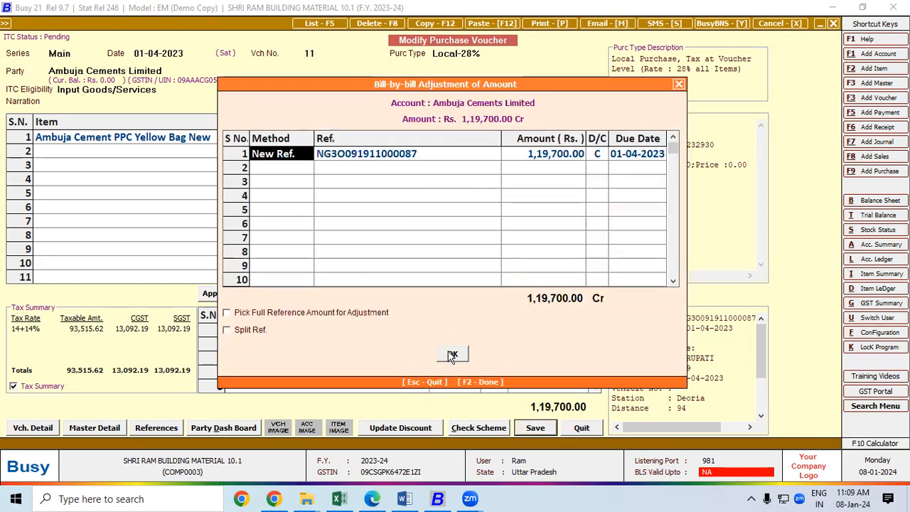
left_click(449, 354)
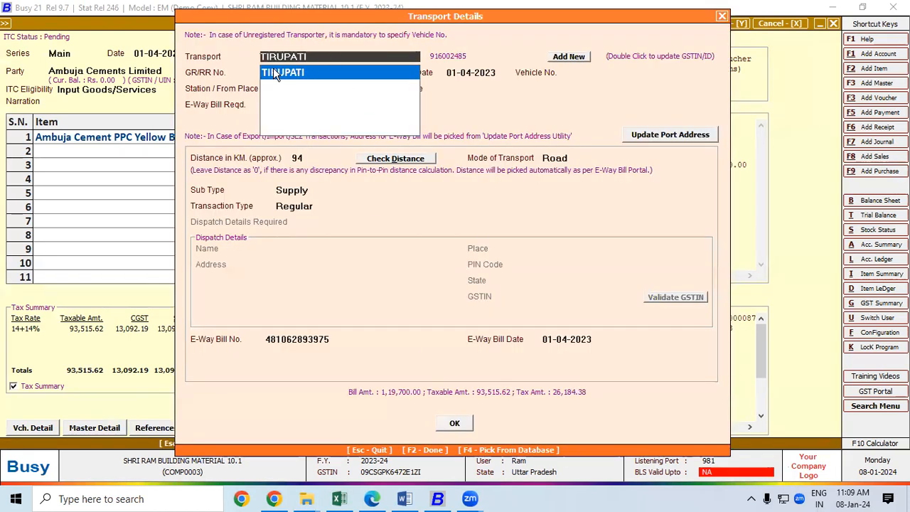
left_click(302, 74)
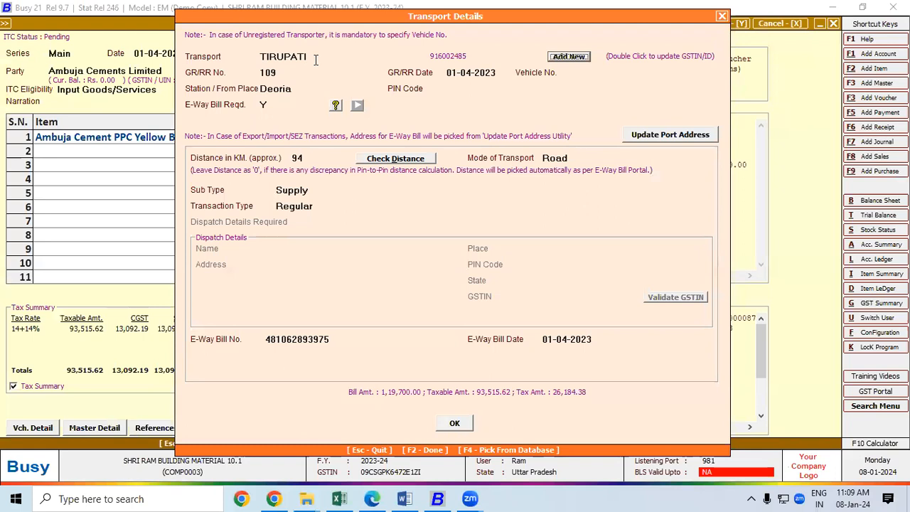
left_click(316, 60)
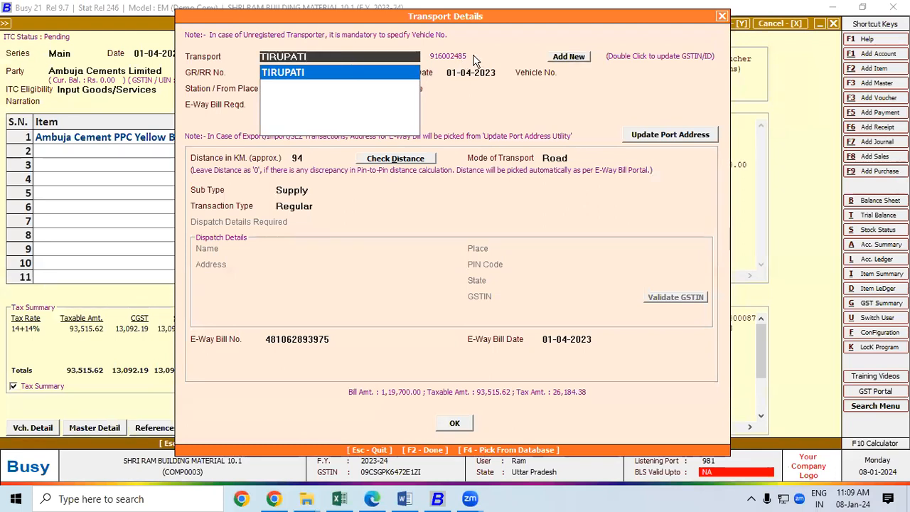
left_click(284, 77)
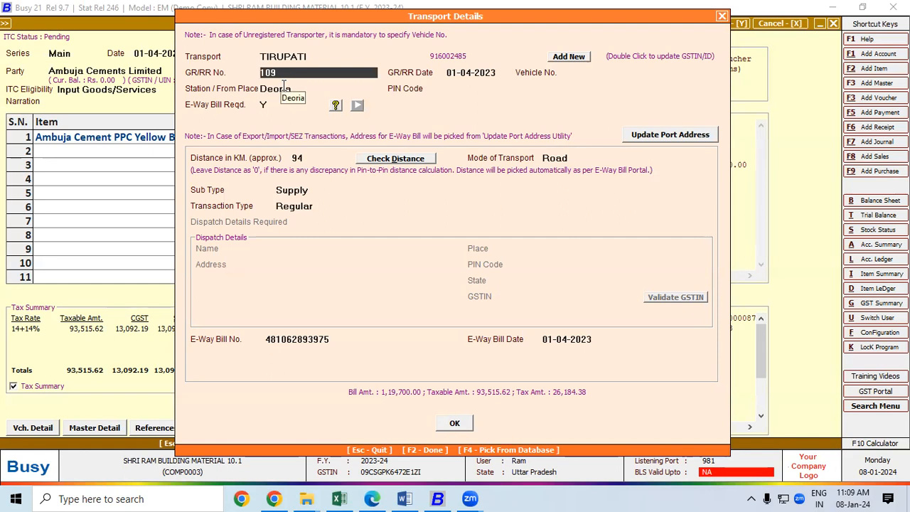
key("Return")
key("Return")
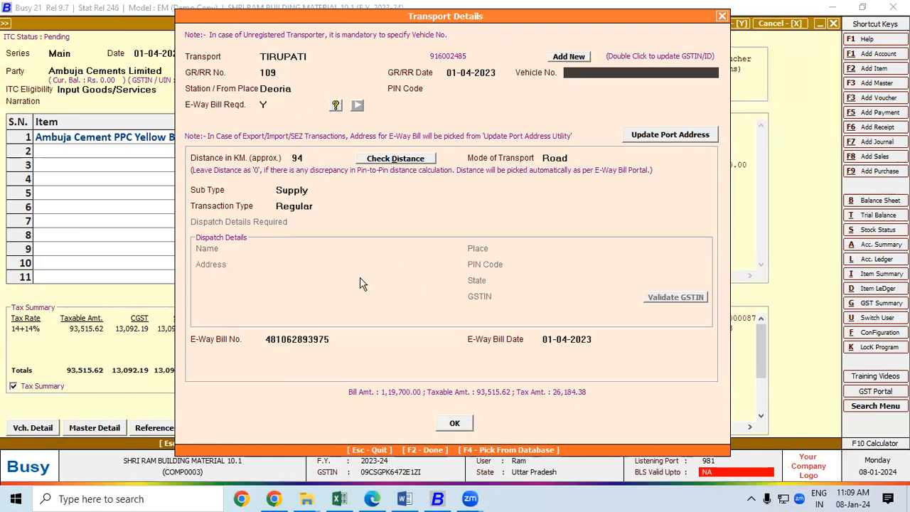
key("alt+Tab")
left_click_drag(128, 304, 187, 304)
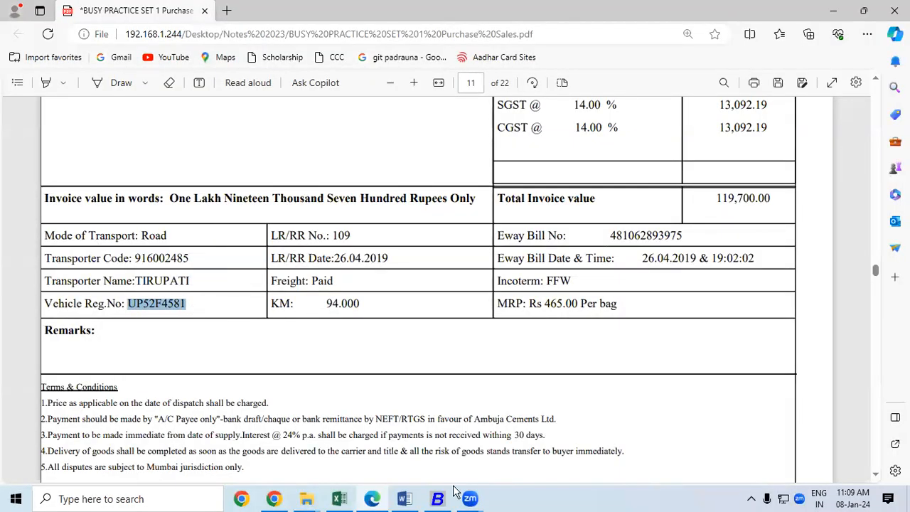
key("alt+Tab")
type("UP52F4581")
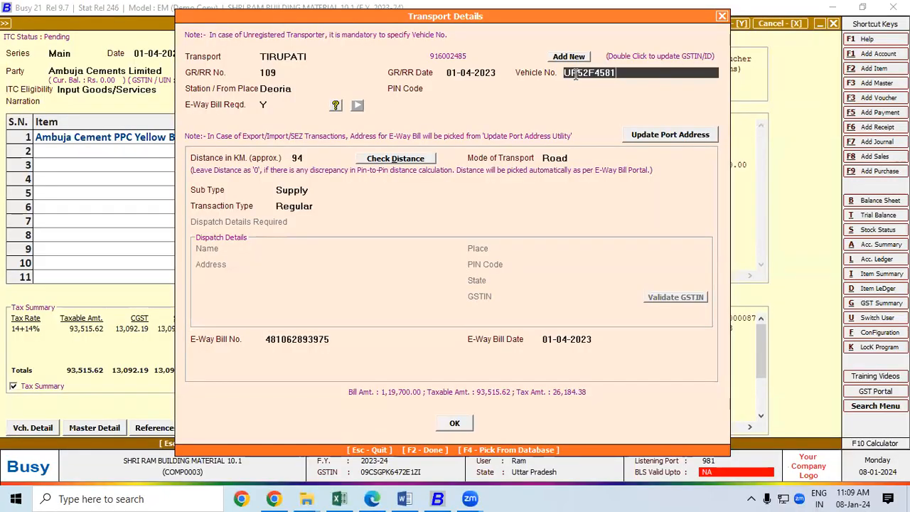
key("Return")
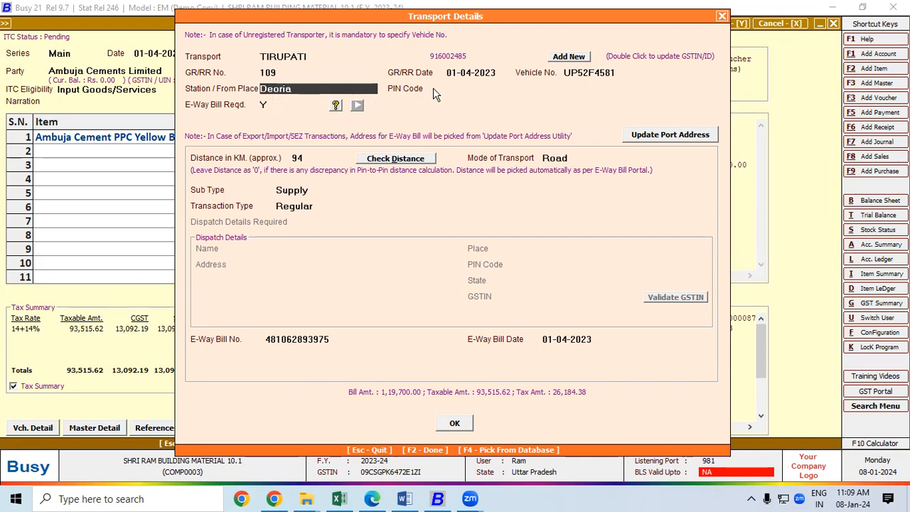
Step: Keep Deoria station, e-way bill Y, 94 km, Road, Supply and Regular, then confirm the transport details
key("Return")
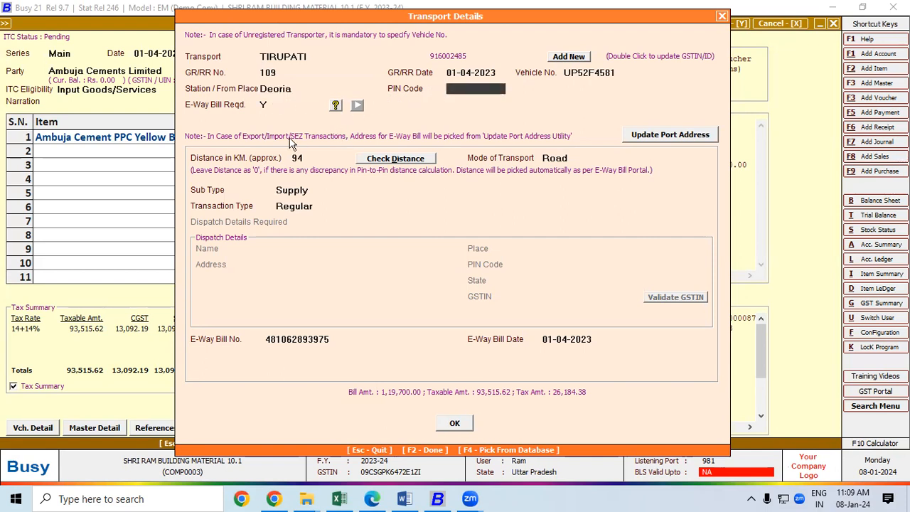
key("Return")
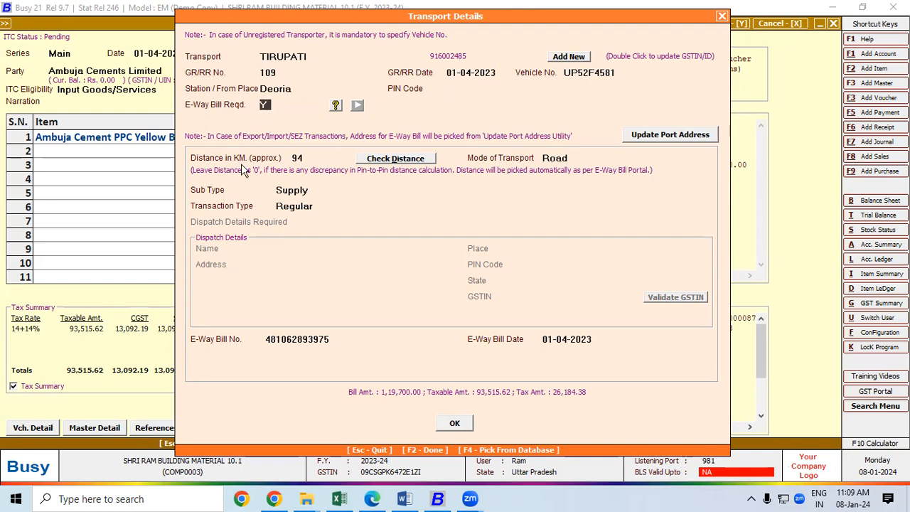
key("Return")
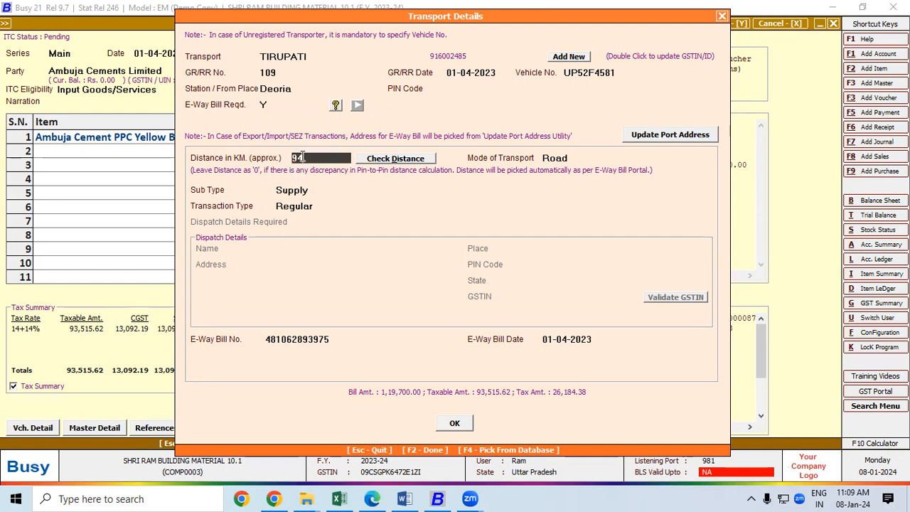
key("Return")
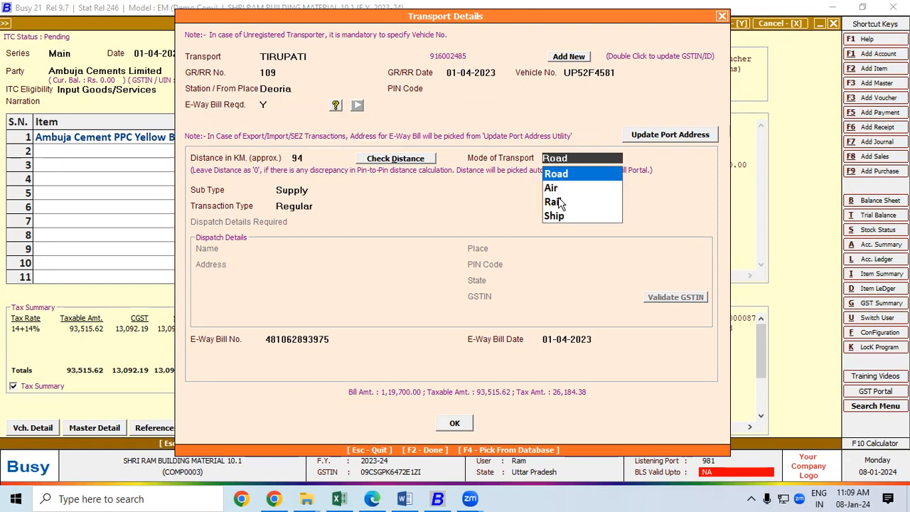
left_click(562, 178)
left_click(320, 191)
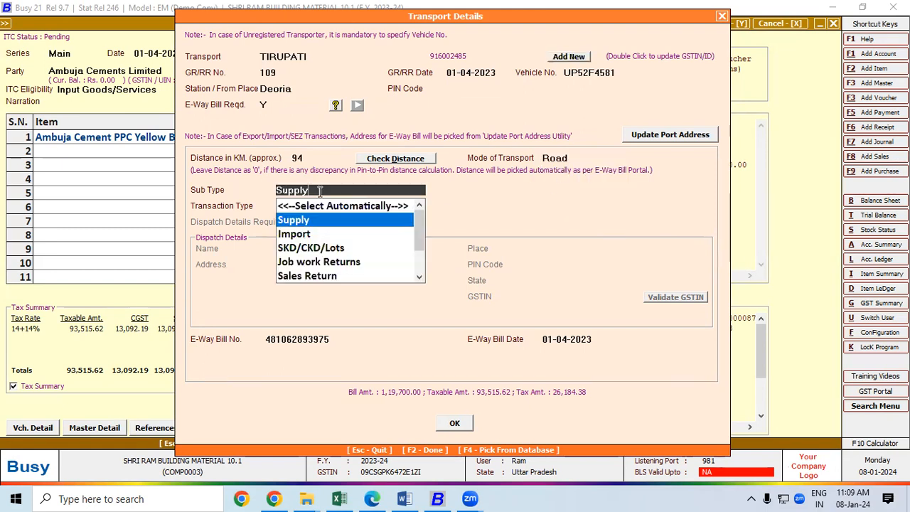
left_click(308, 221)
left_click(312, 206)
left_click(322, 242)
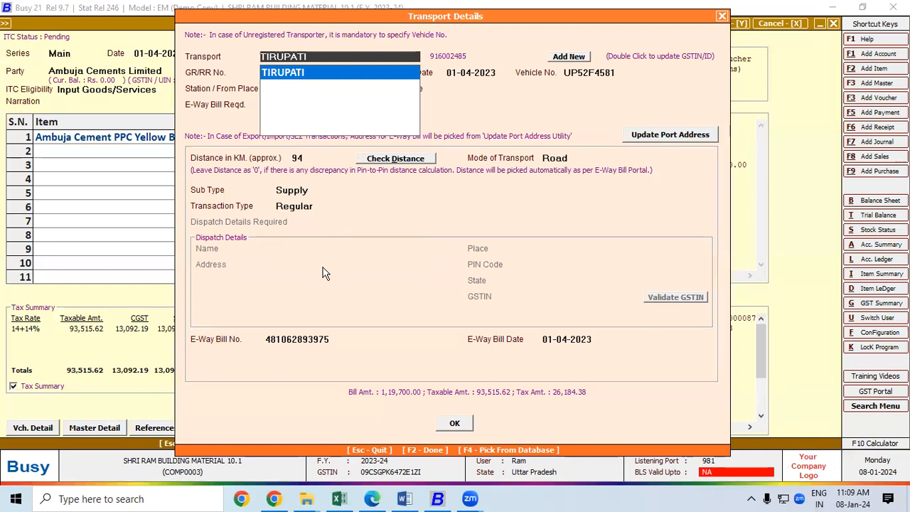
left_click(315, 339)
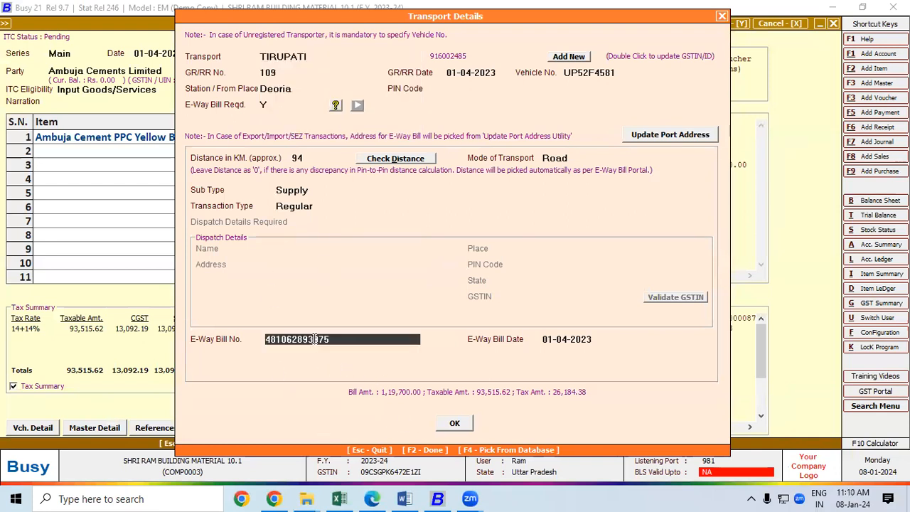
left_click(560, 342)
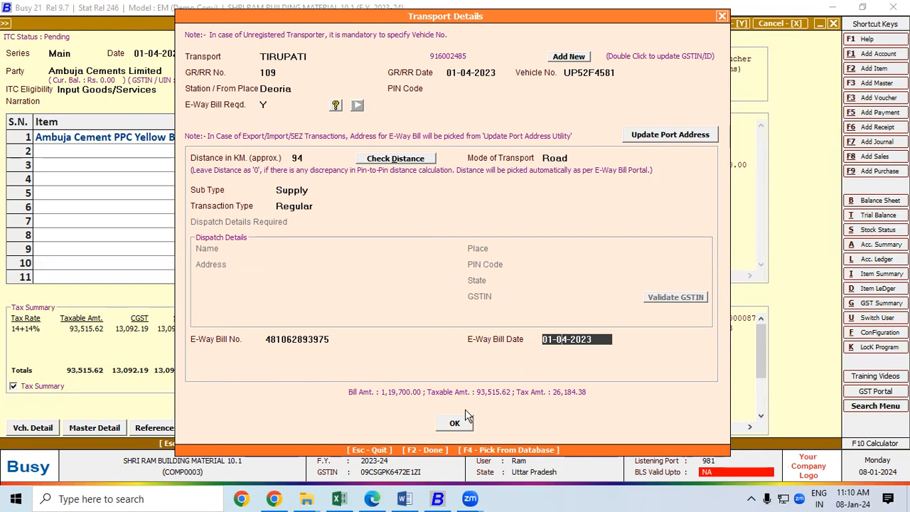
left_click(455, 425)
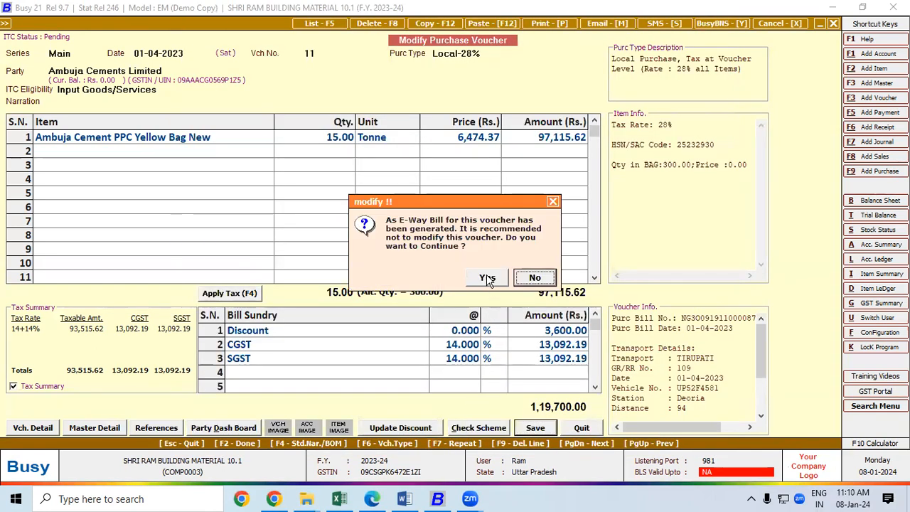
Step: Confirm the modification of purchase voucher 11 despite the e-way bill warning, returning to the List of Purchase Vouchers
left_click(488, 279)
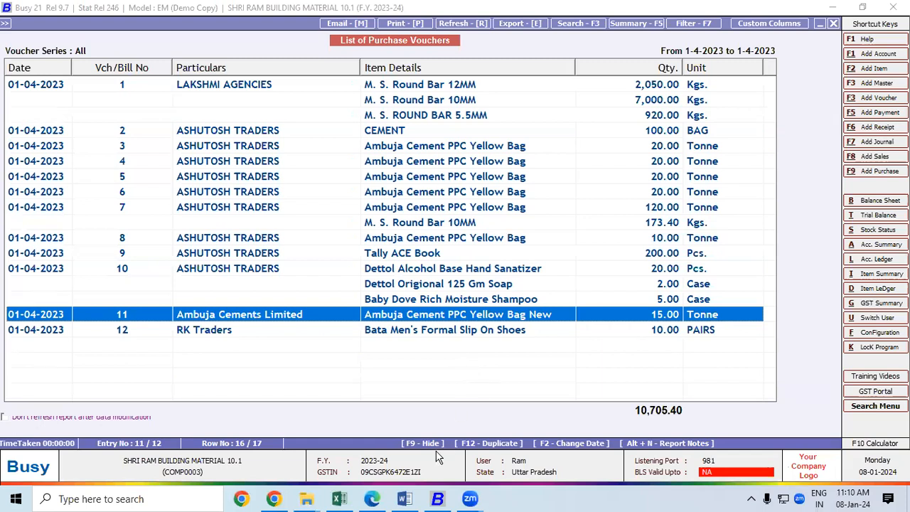
left_click(324, 473)
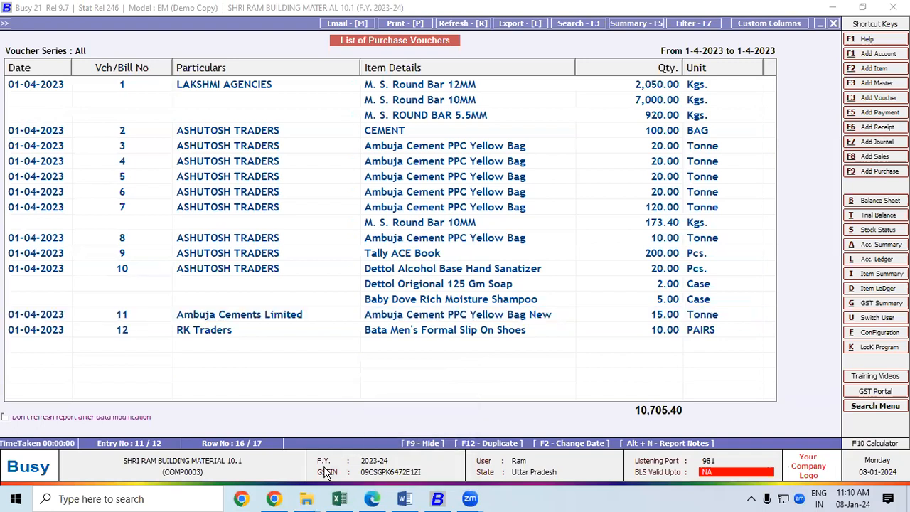